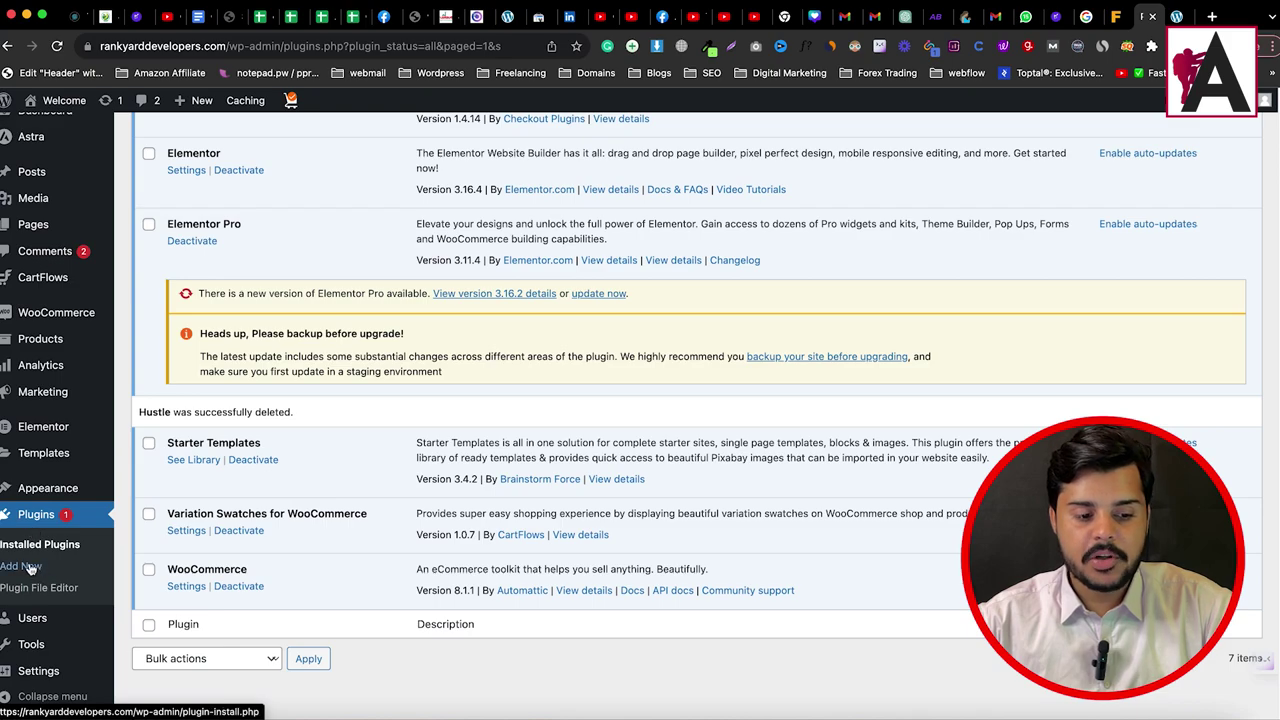
Step: Search Add Plugins for 'hustle', then install and activate the Hustle plugin
{"action": "left_click", "coordinate": [24, 567]}
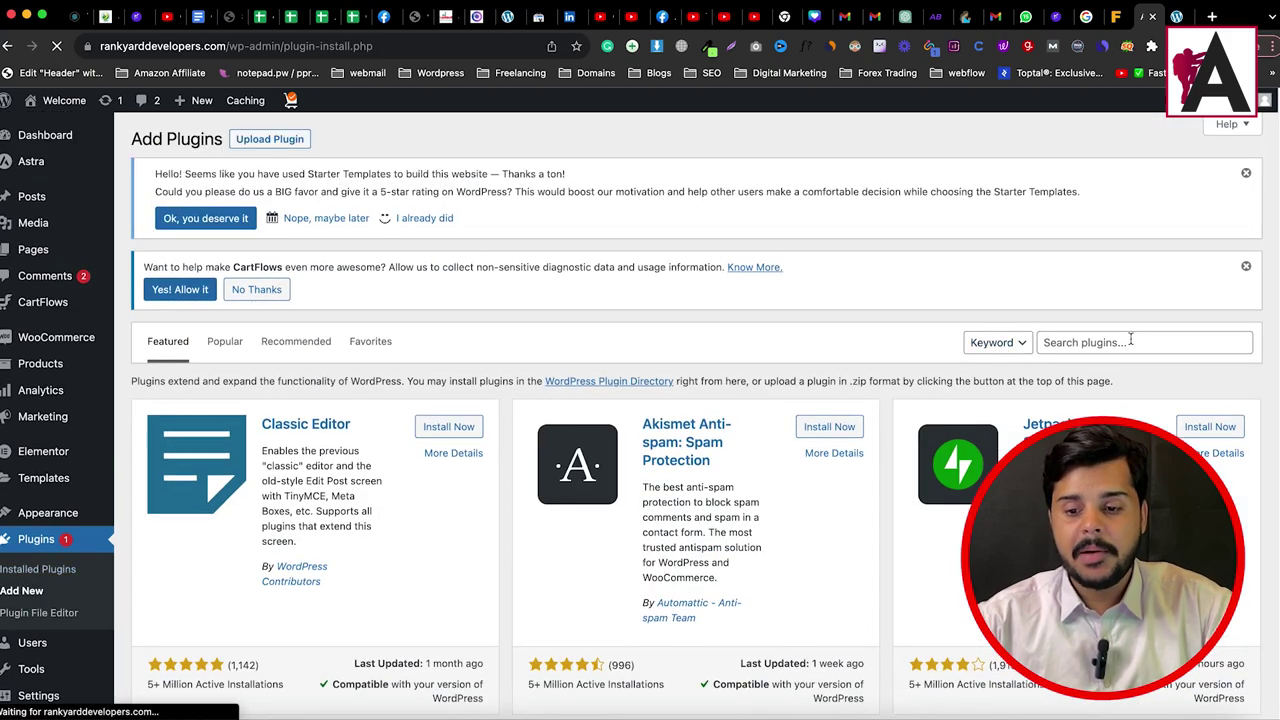
{"action": "left_click", "coordinate": [1130, 341]}
{"action": "type", "text": "hustle"}
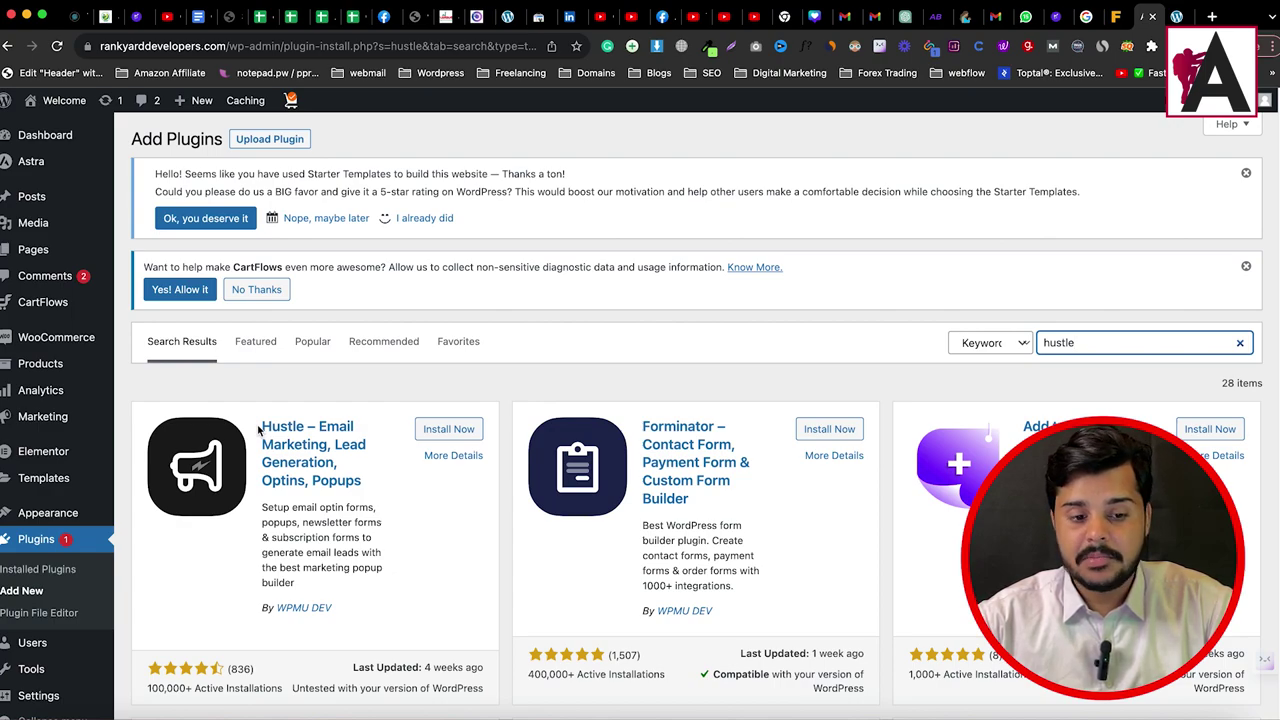
{"action": "left_click_drag", "start_coordinate": [259, 428], "coordinate": [371, 600]}
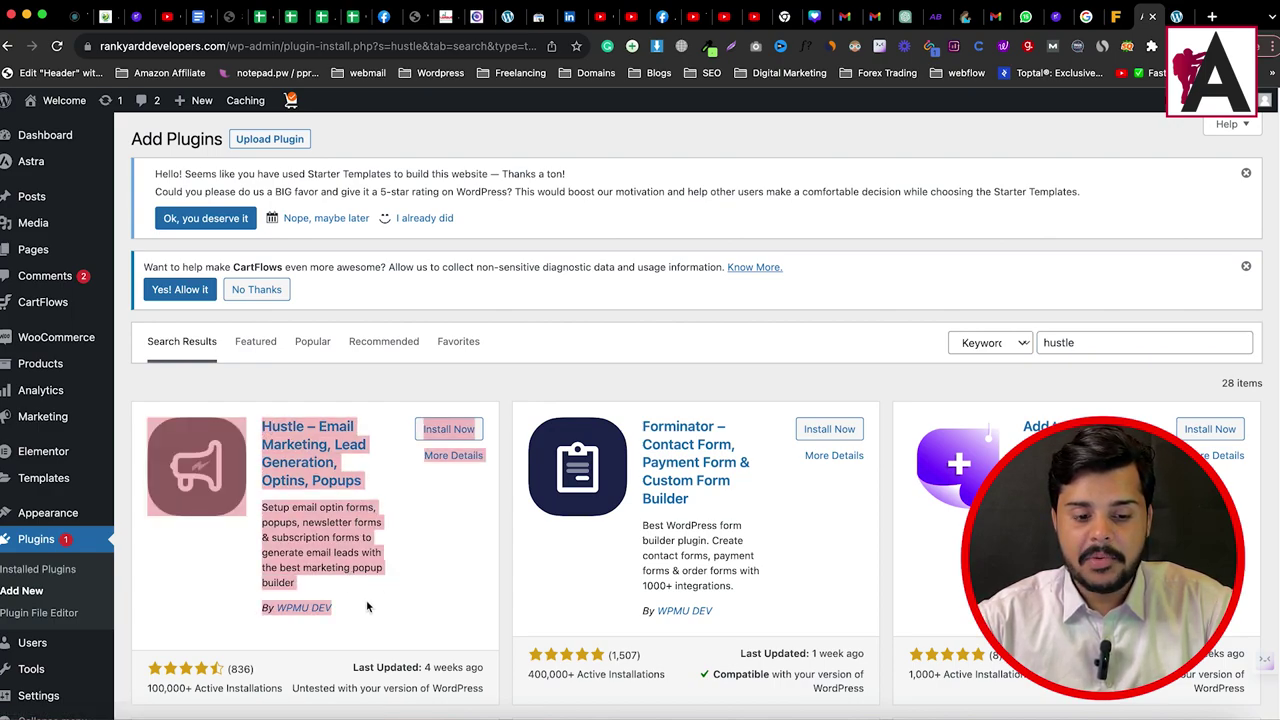
{"action": "left_click", "coordinate": [296, 617]}
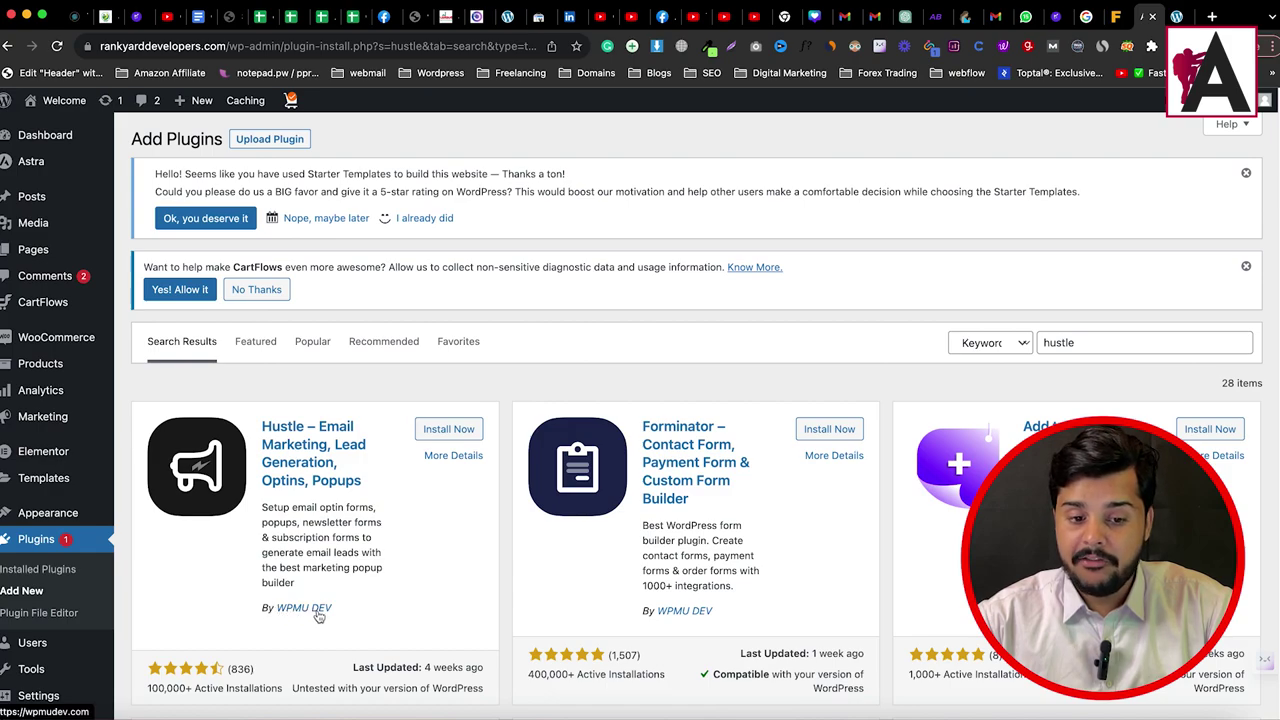
{"action": "left_click", "coordinate": [436, 432]}
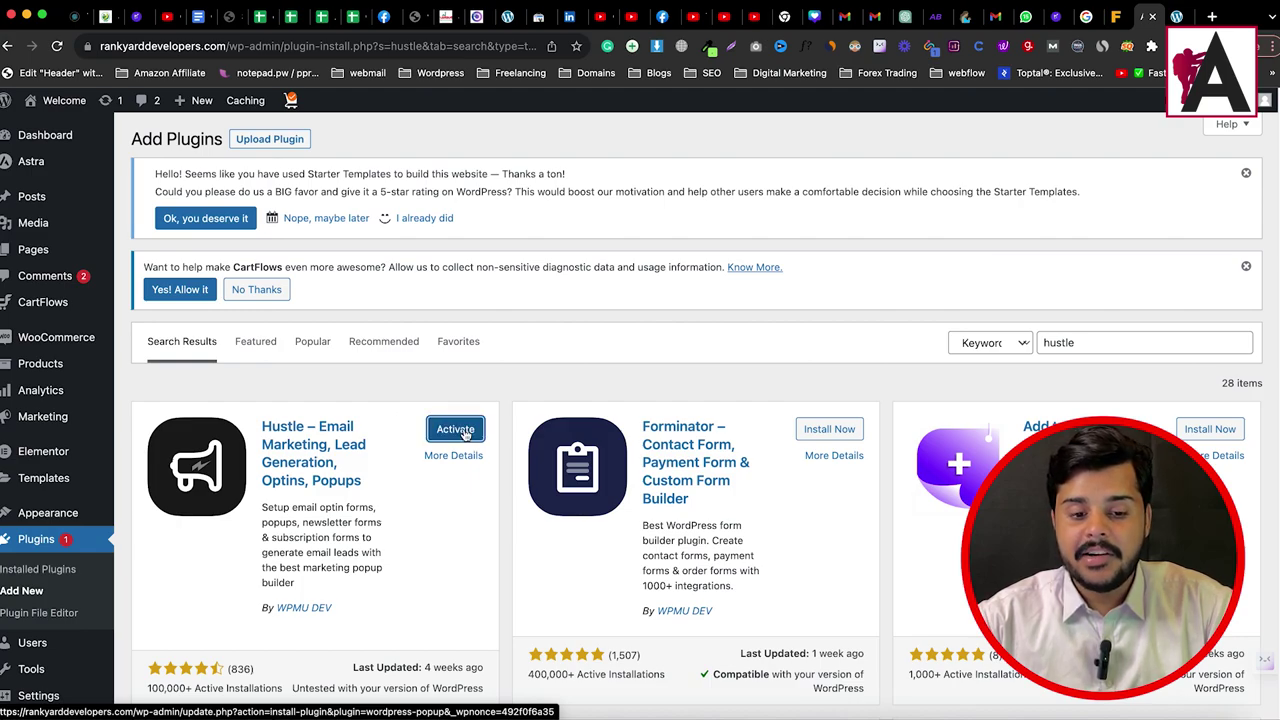
{"action": "left_click", "coordinate": [455, 429]}
{"action": "mouse_move", "coordinate": [78, 152]}
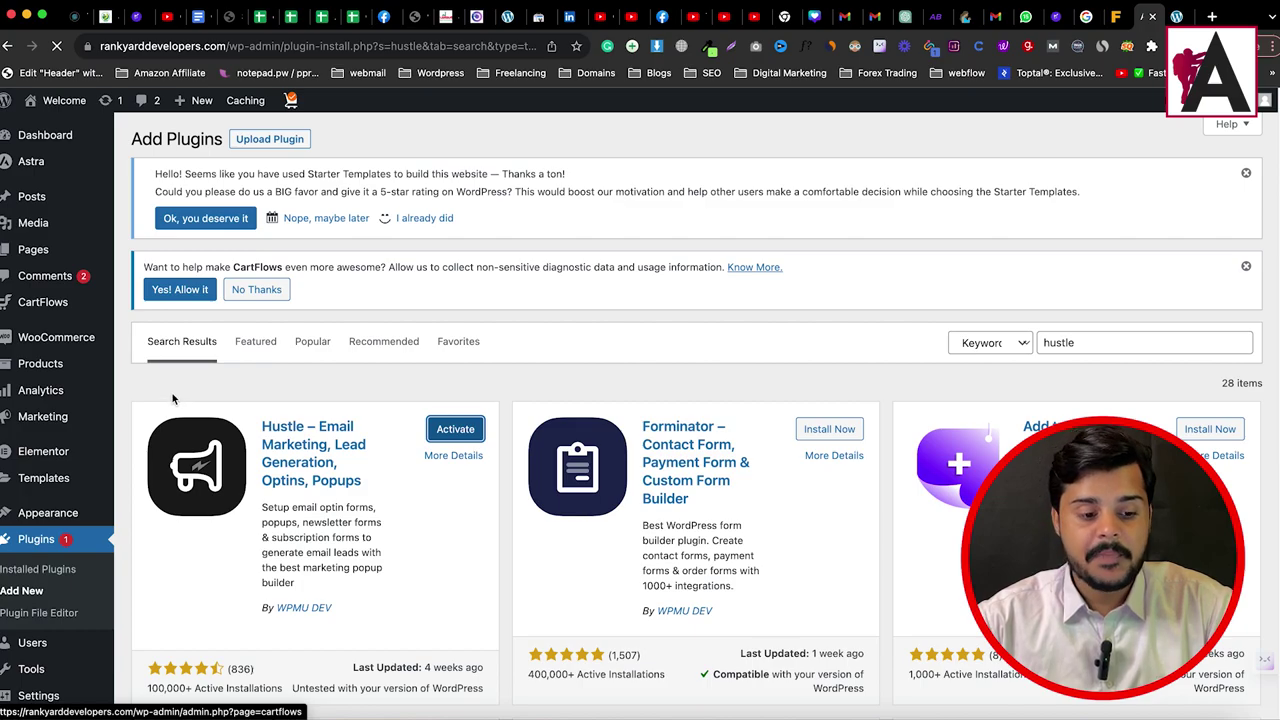
Step: Open the Hustle dashboard from the sidebar and go to its Pop-ups list
{"action": "scroll", "coordinate": [405, 398], "scroll_direction": "down", "scroll_amount": 4}
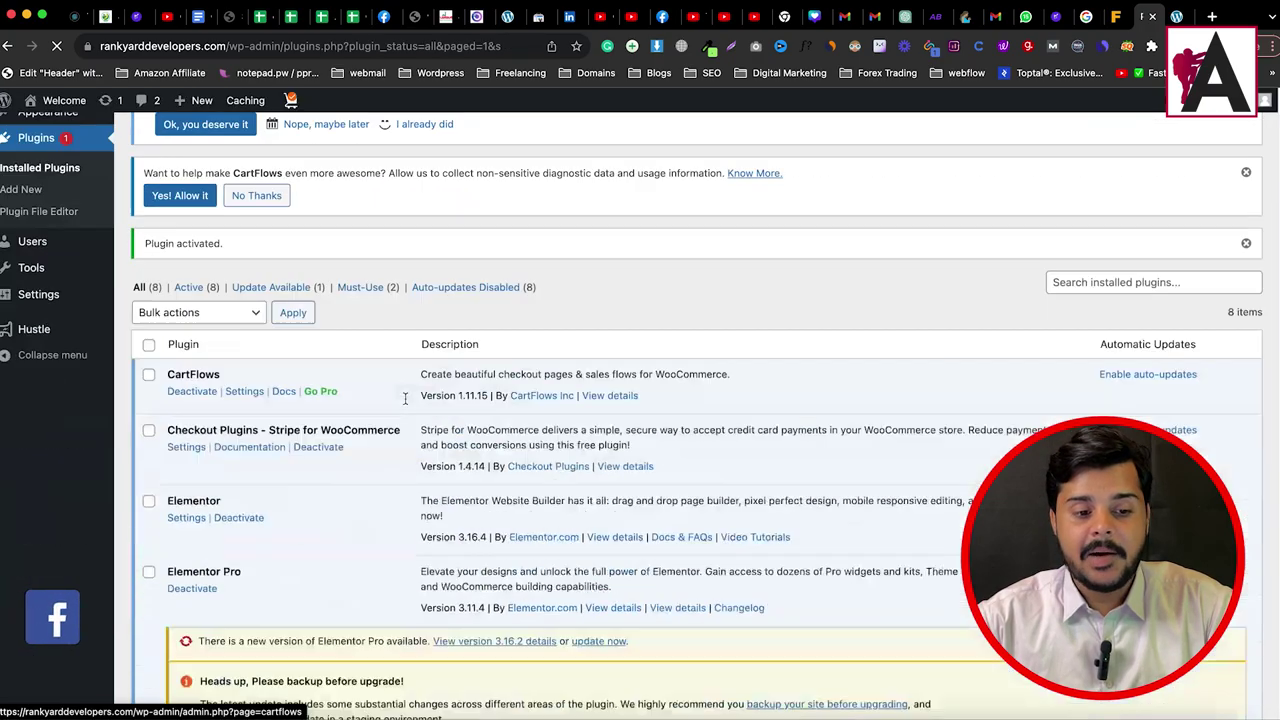
{"action": "mouse_move", "coordinate": [33, 670]}
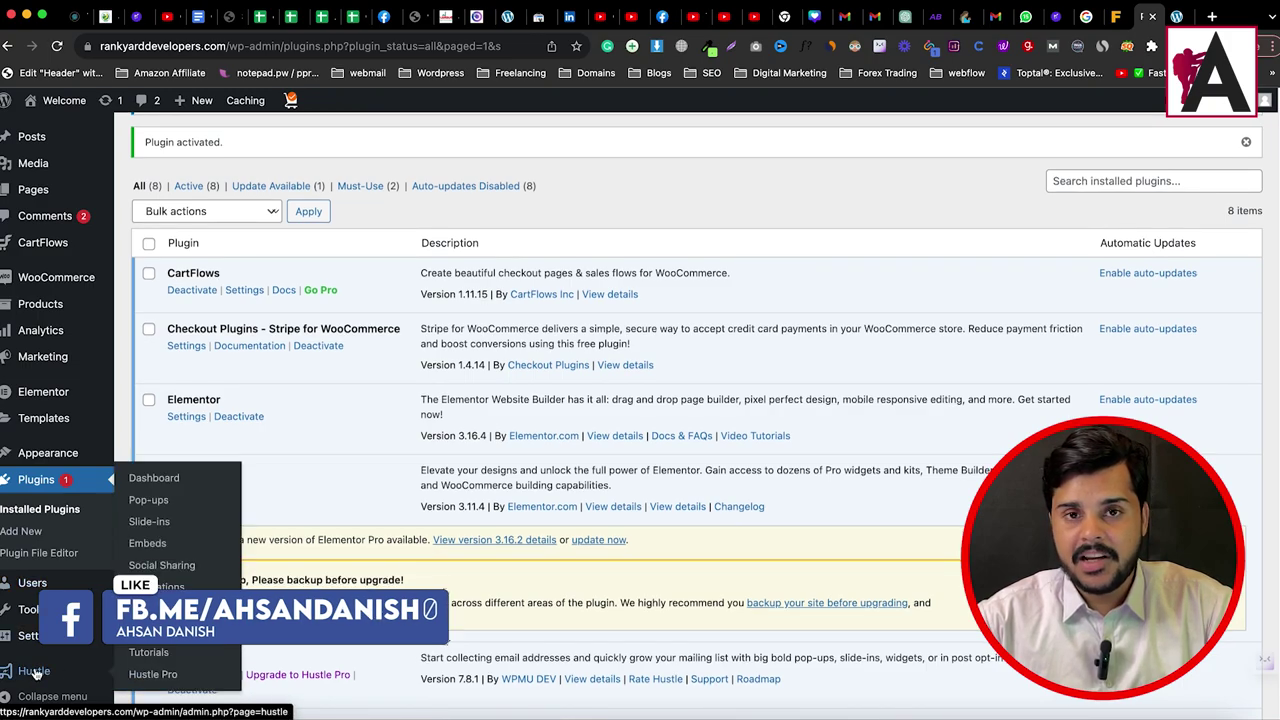
{"action": "left_click", "coordinate": [34, 671]}
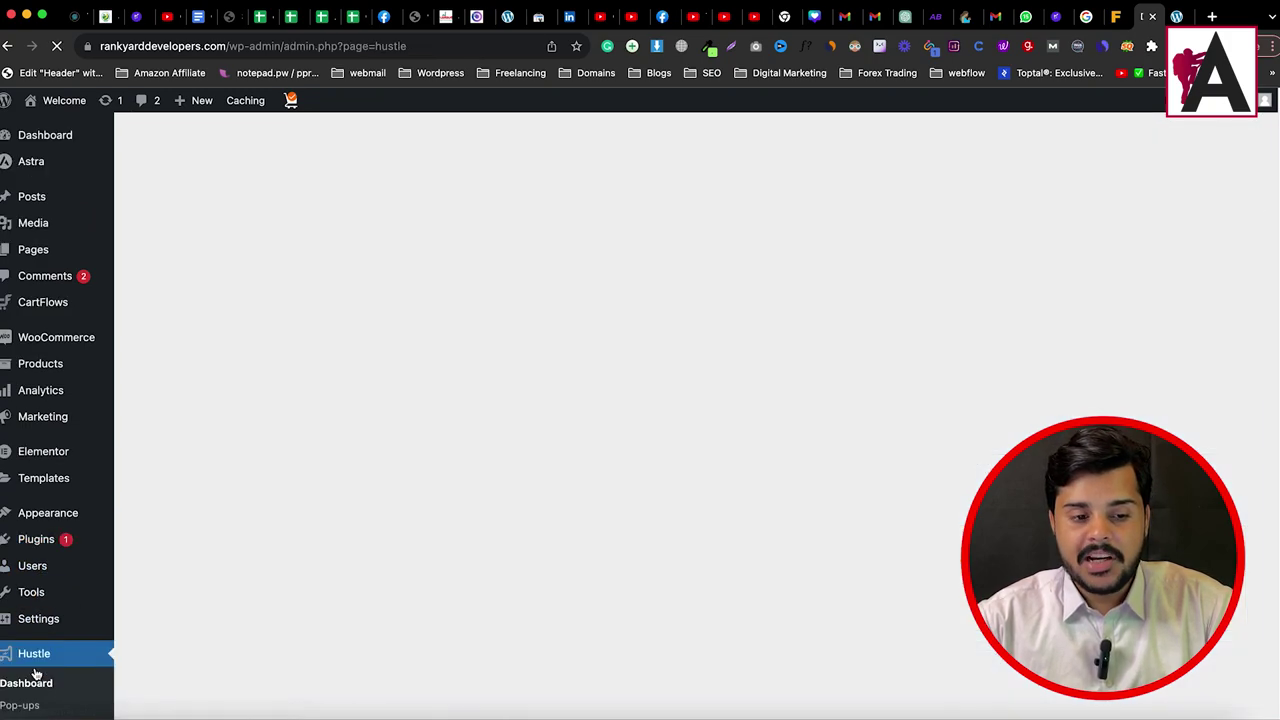
{"action": "scroll", "coordinate": [375, 614], "scroll_direction": "down", "scroll_amount": 3}
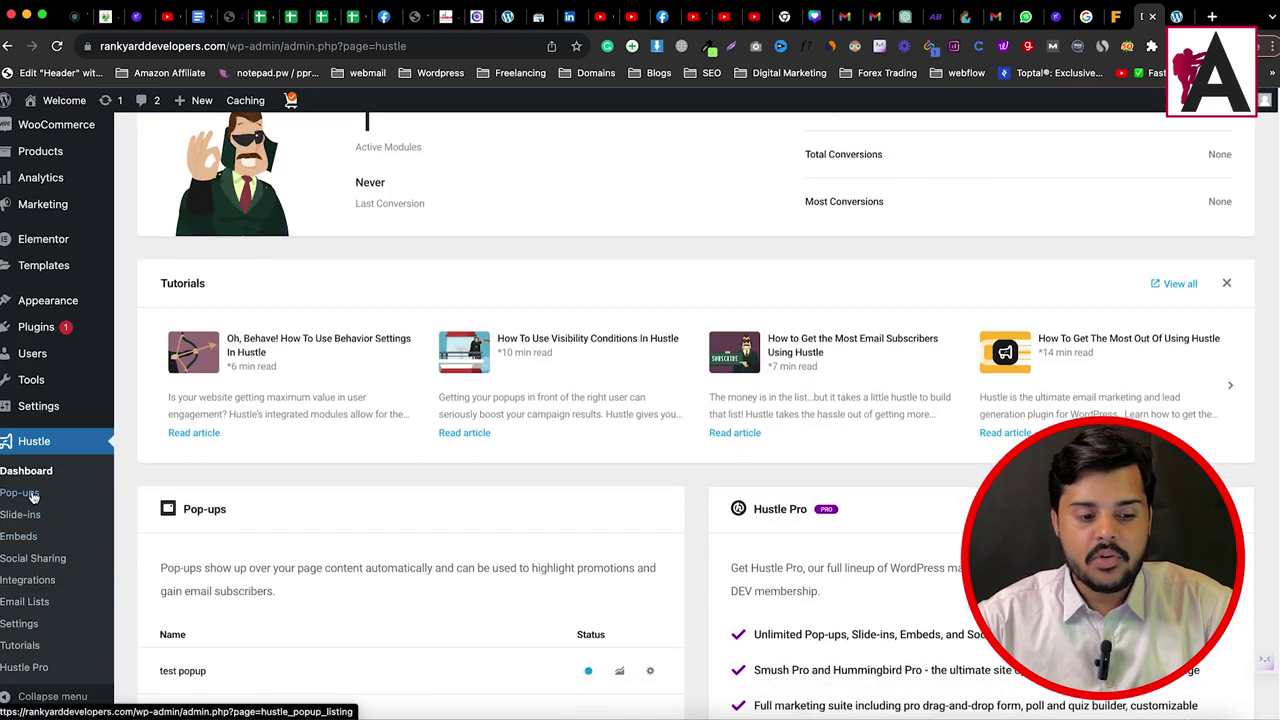
{"action": "left_click", "coordinate": [33, 496]}
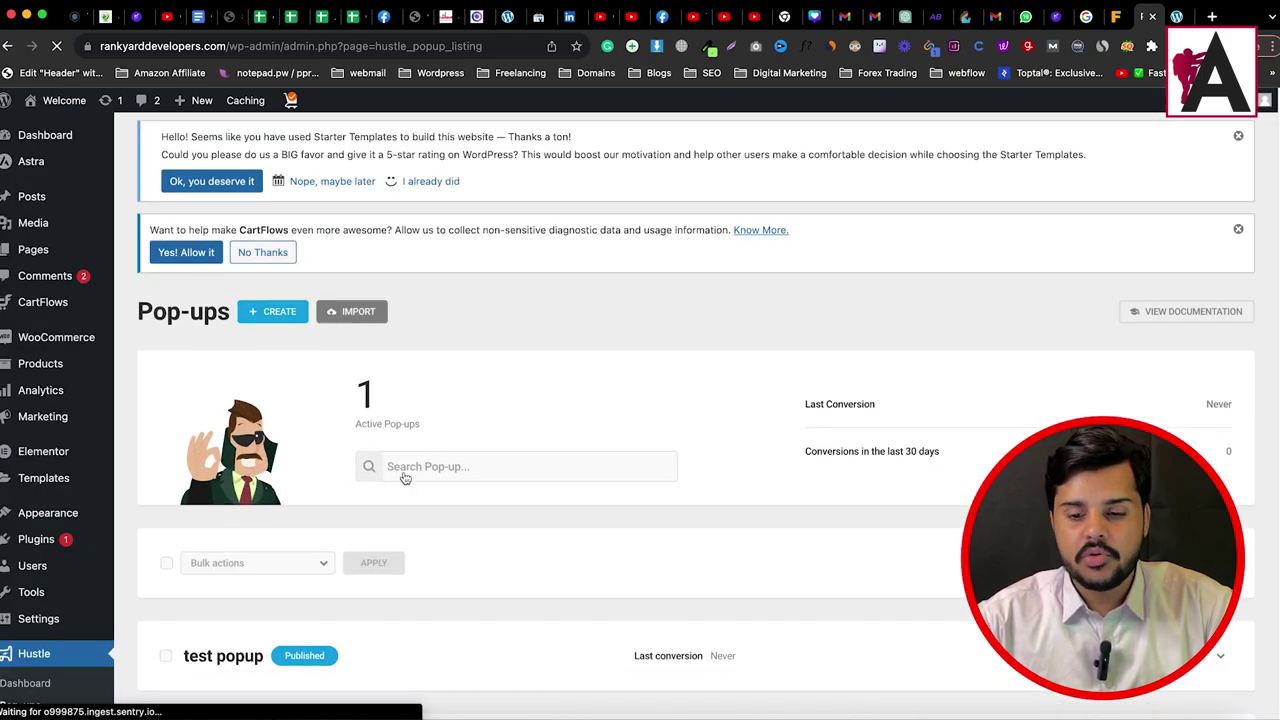
Step: Delete the existing 'test popup' and confirm the deletion
{"action": "scroll", "coordinate": [404, 478], "scroll_direction": "down", "scroll_amount": 2}
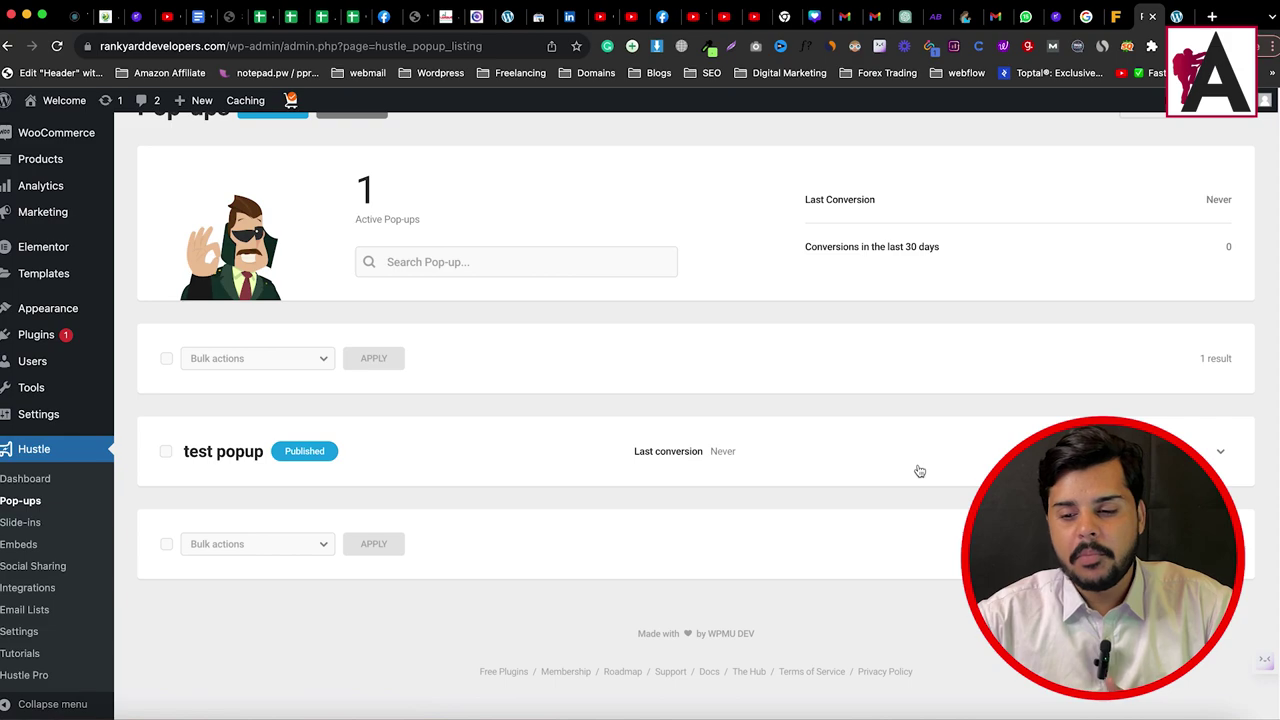
{"action": "left_click", "coordinate": [1193, 446]}
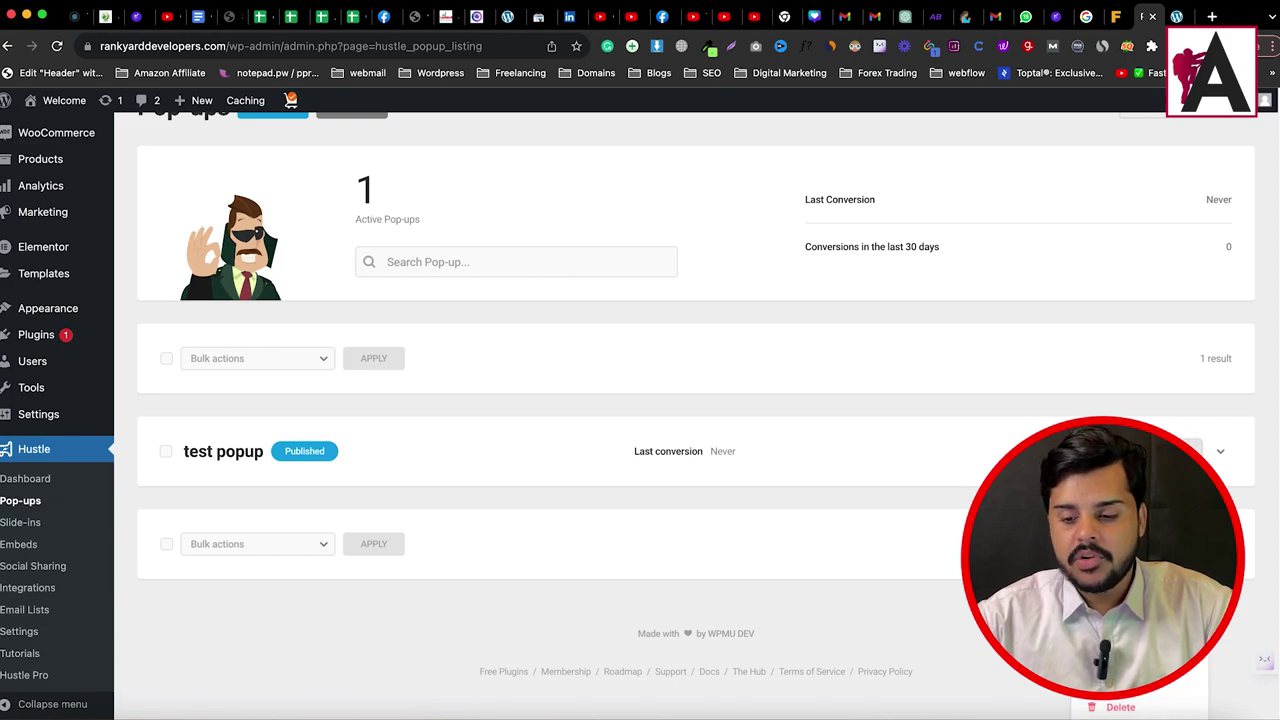
{"action": "left_click", "coordinate": [1115, 707]}
{"action": "left_click", "coordinate": [742, 478]}
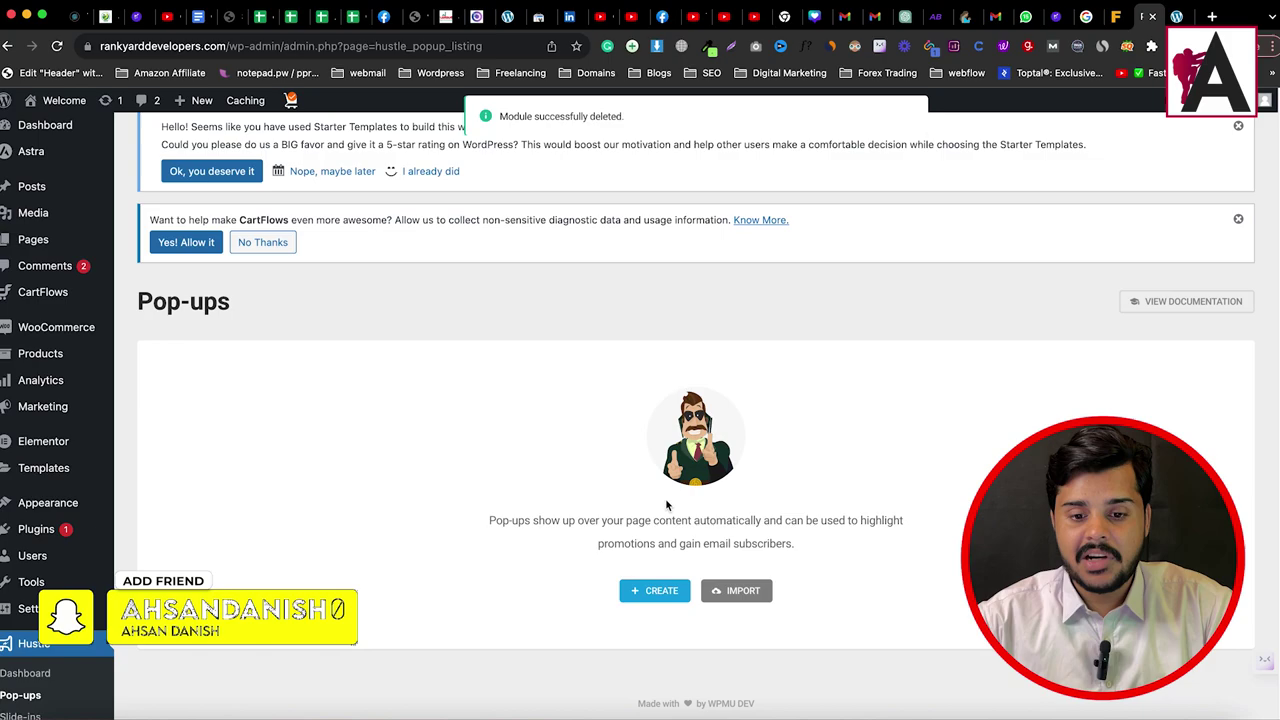
Step: Create a new pop-up named 'eid offer' and continue to template selection
{"action": "left_click", "coordinate": [660, 591]}
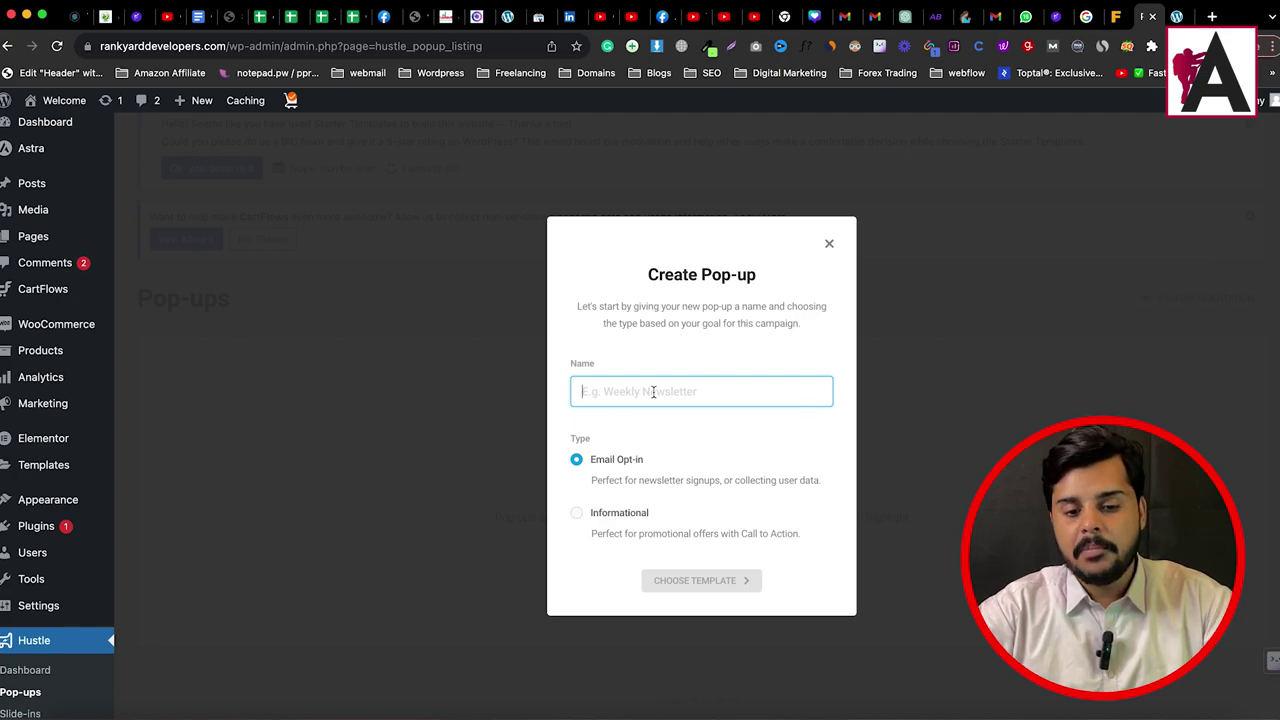
{"action": "type", "text": "test"}
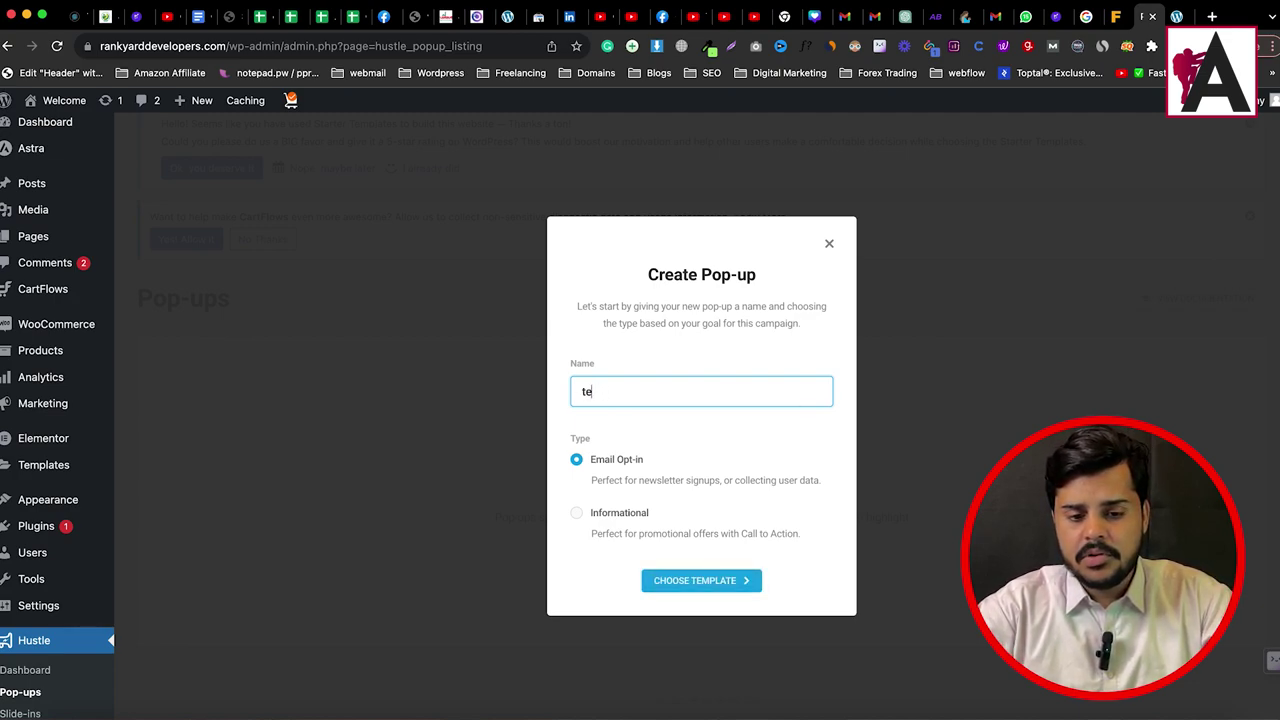
{"action": "key", "text": "BackSpace"}
{"action": "key", "text": "BackSpace"}
{"action": "type", "text": "ei"}
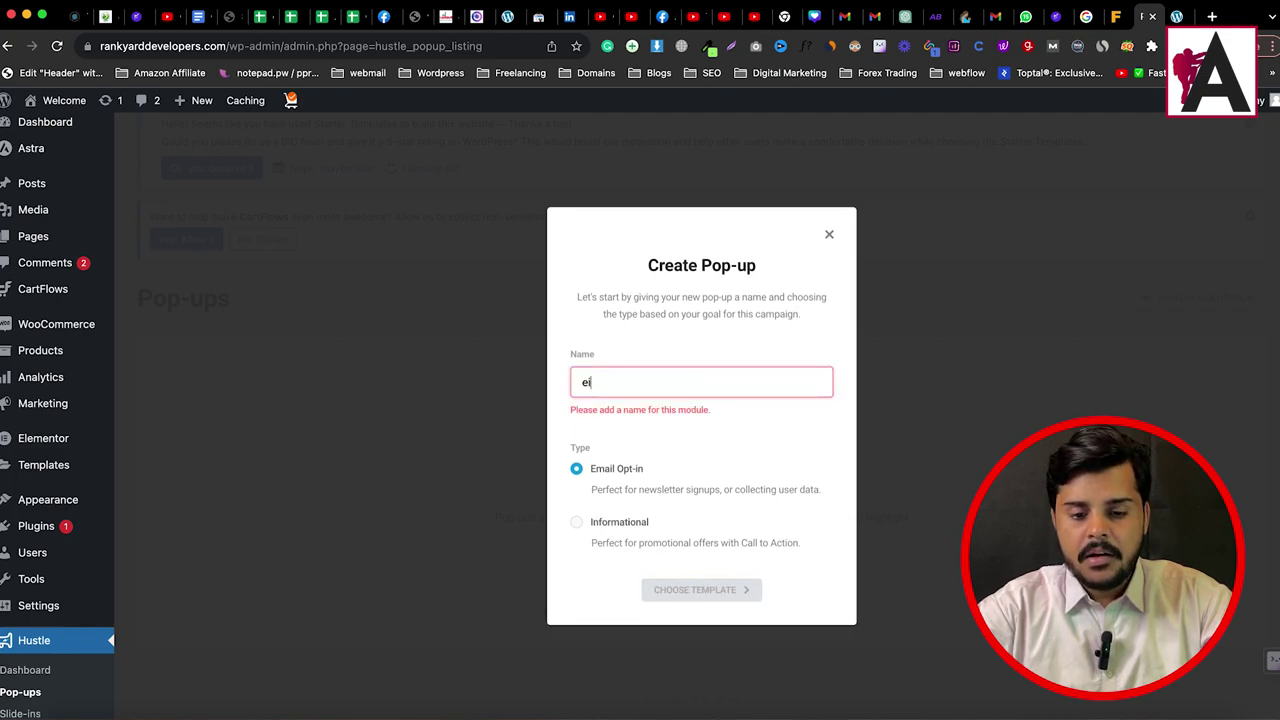
{"action": "type", "text": "d offer"}
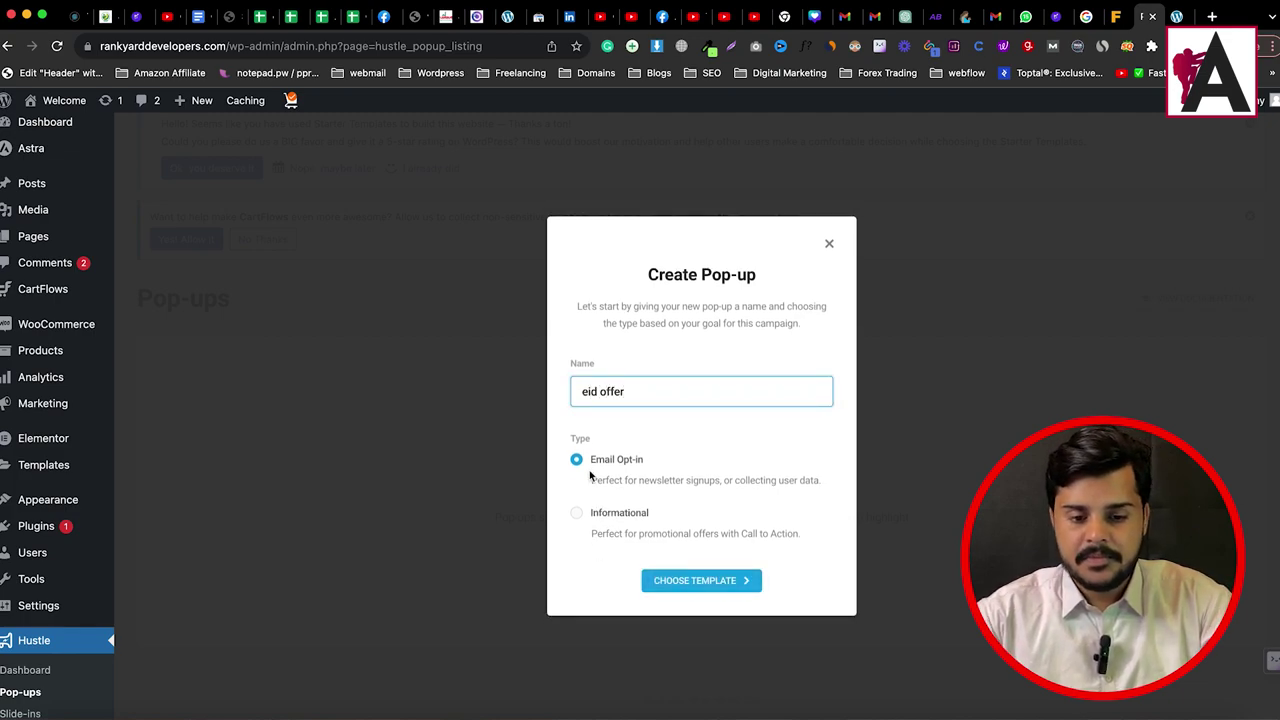
{"action": "left_click", "coordinate": [702, 580]}
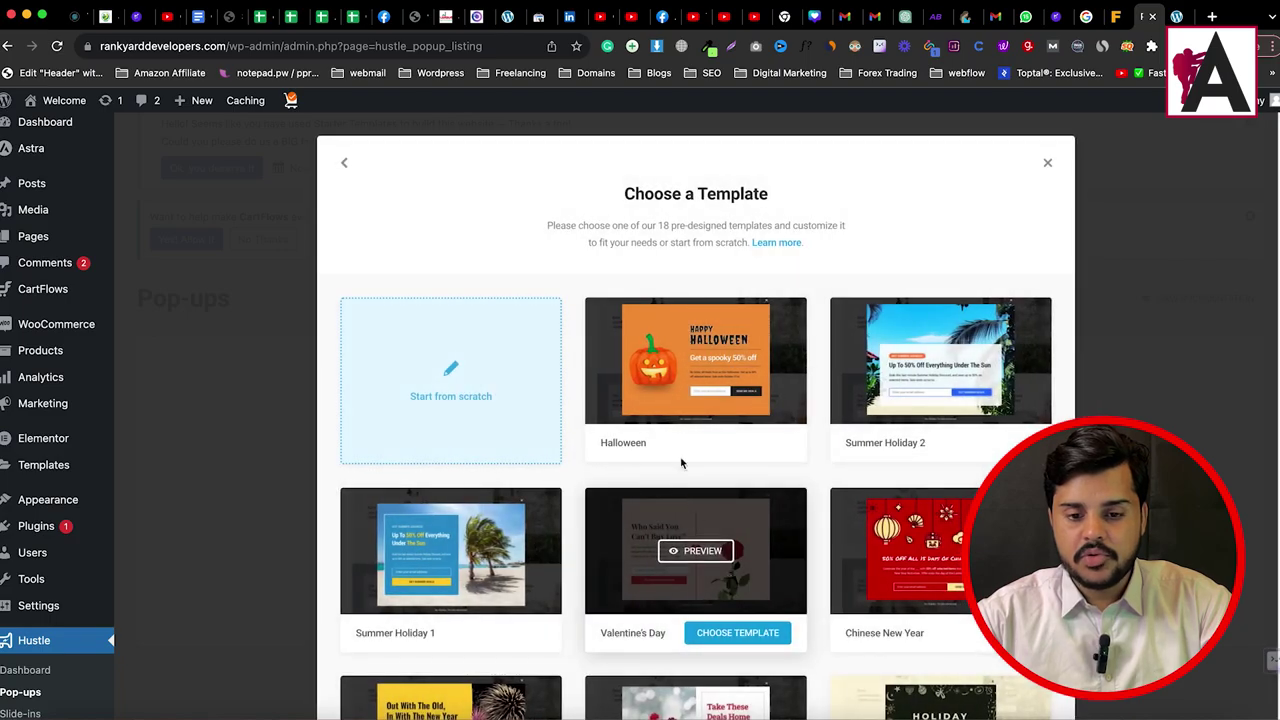
{"action": "scroll", "coordinate": [680, 299], "scroll_direction": "down", "scroll_amount": 10}
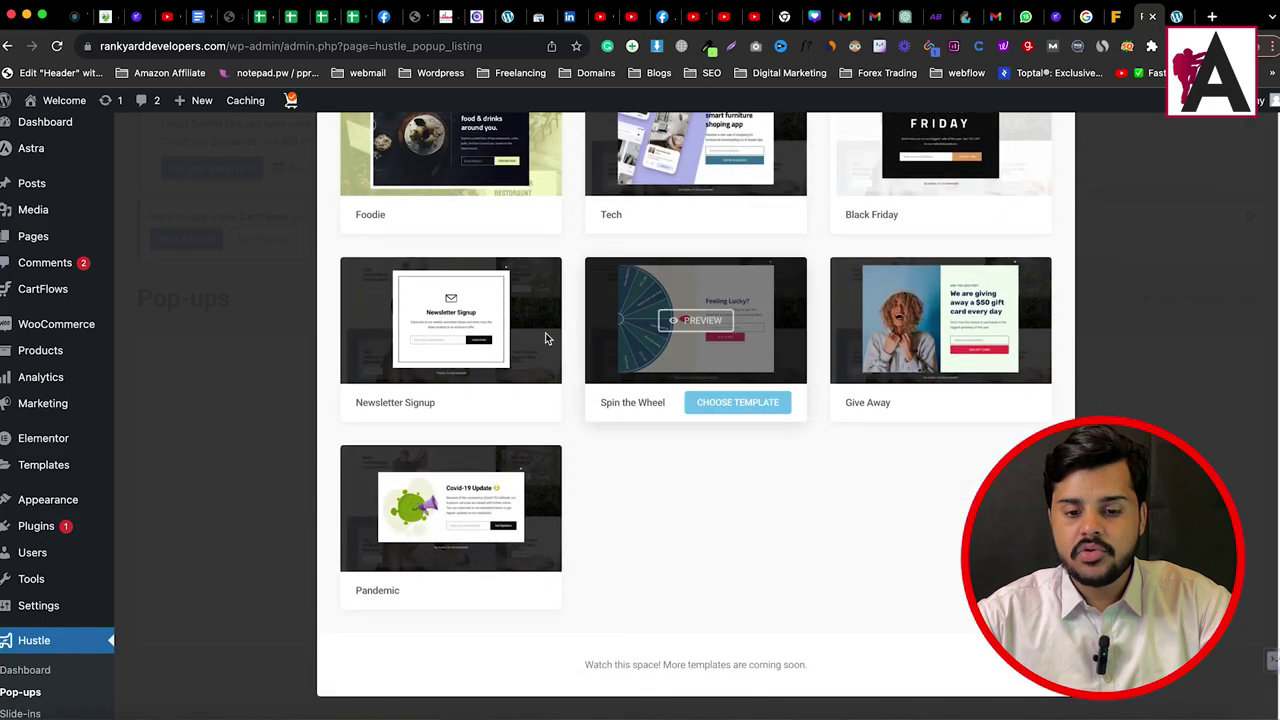
{"action": "scroll", "coordinate": [650, 398], "scroll_direction": "up", "scroll_amount": 10}
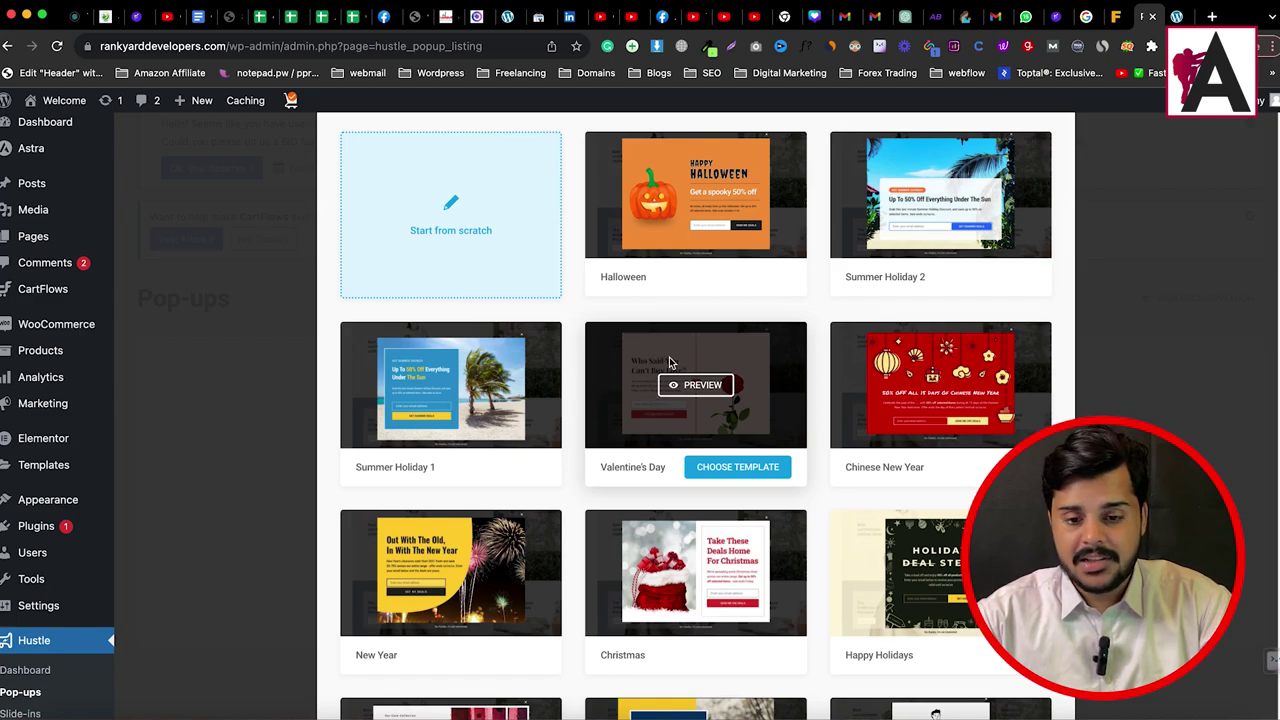
{"action": "scroll", "coordinate": [780, 470], "scroll_direction": "down", "scroll_amount": 8}
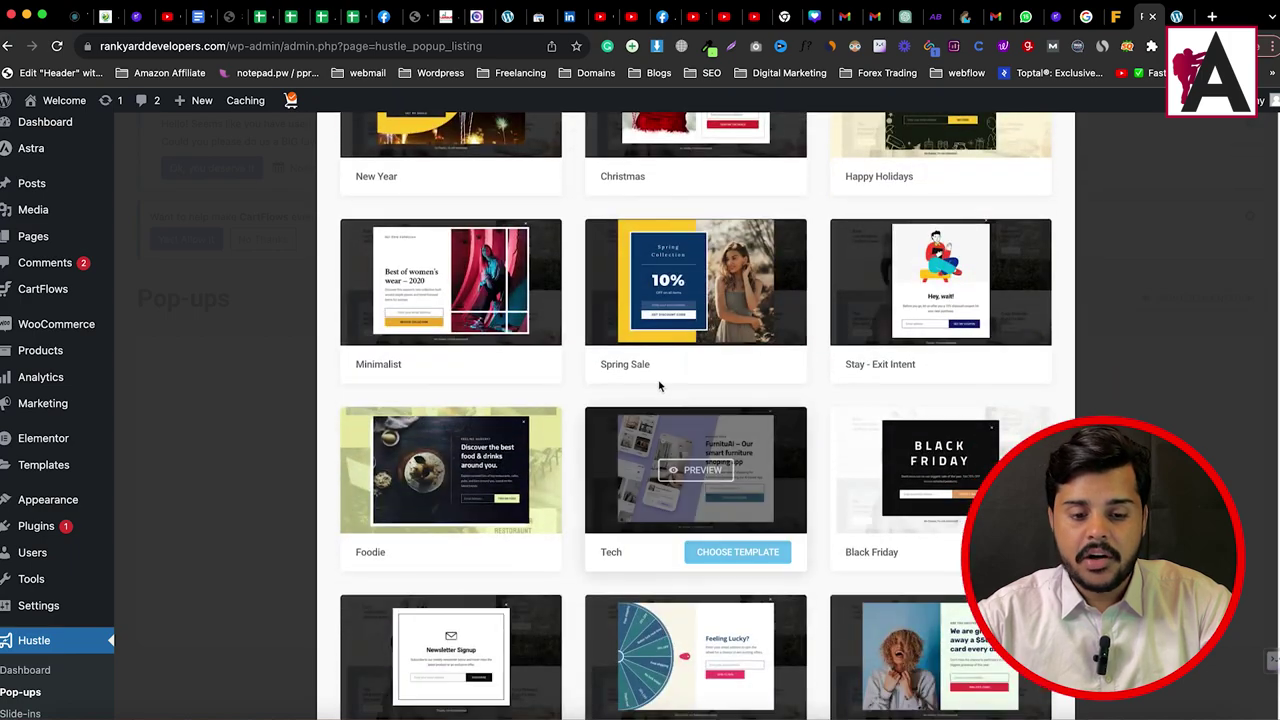
{"action": "mouse_move", "coordinate": [474, 500]}
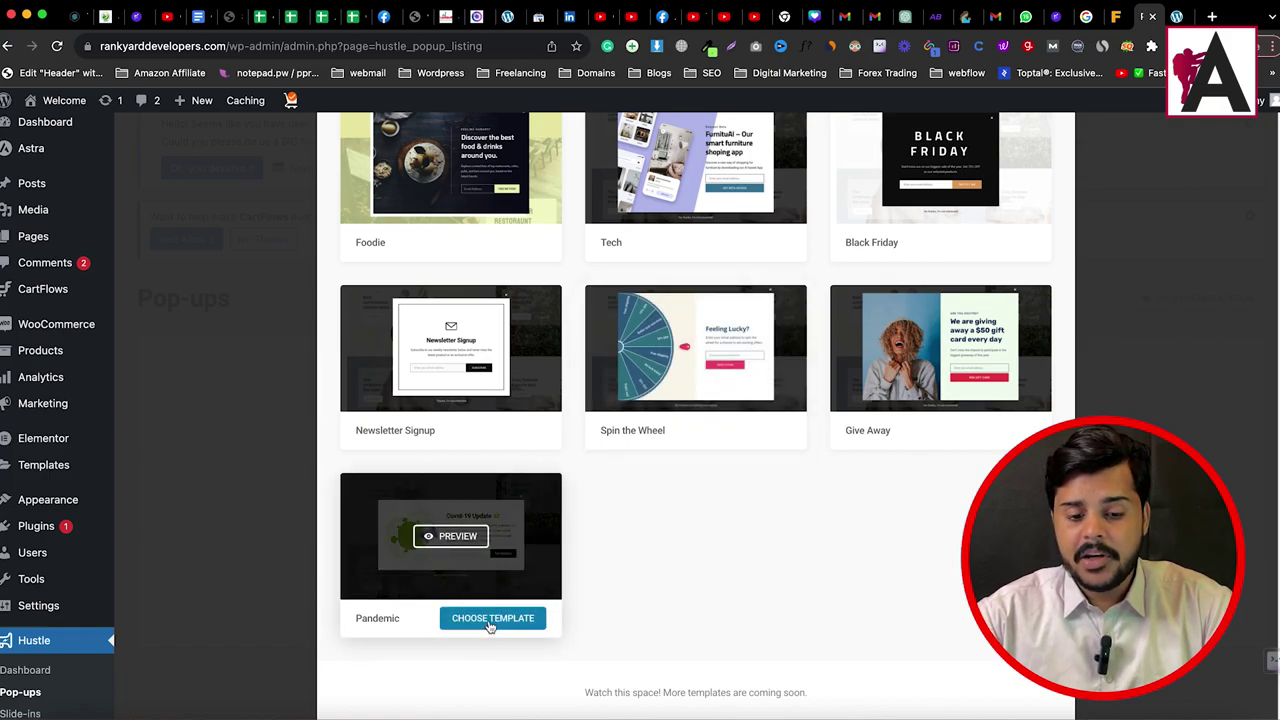
Step: Apply the Pandemic template and review its Covid-19 Update content settings
{"action": "left_click", "coordinate": [491, 620]}
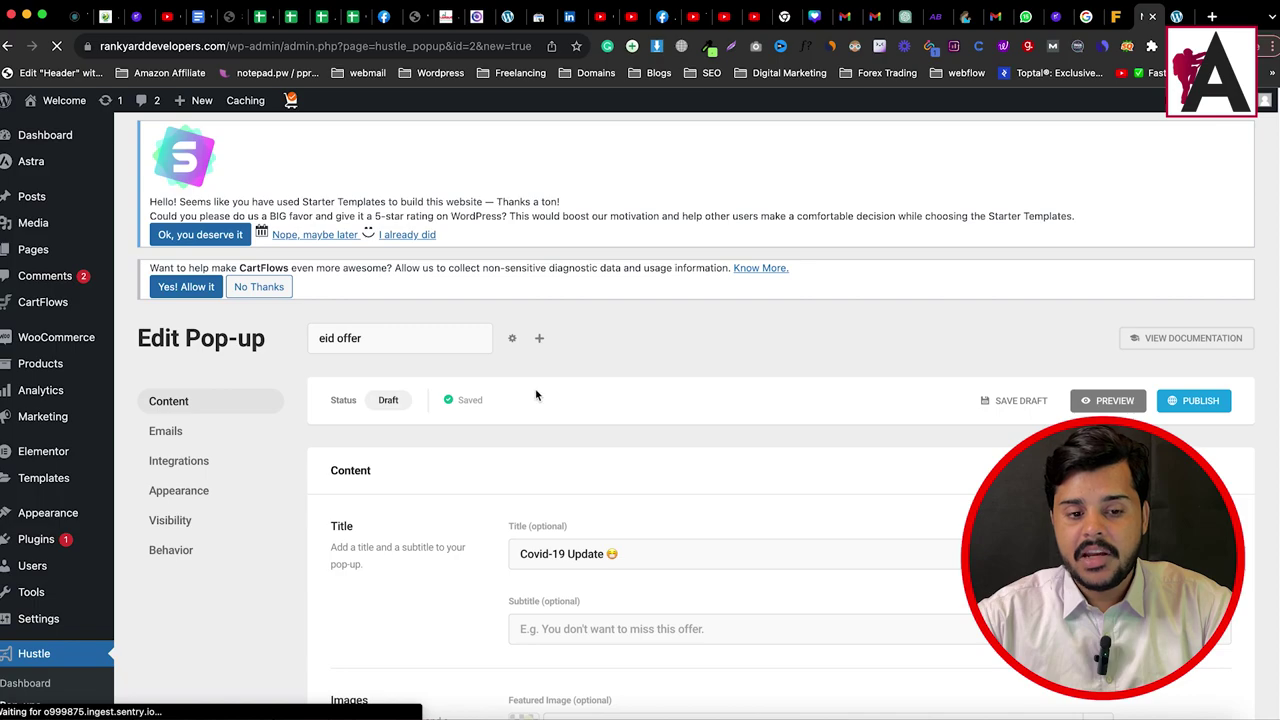
{"action": "scroll", "coordinate": [563, 491], "scroll_direction": "down", "scroll_amount": 3}
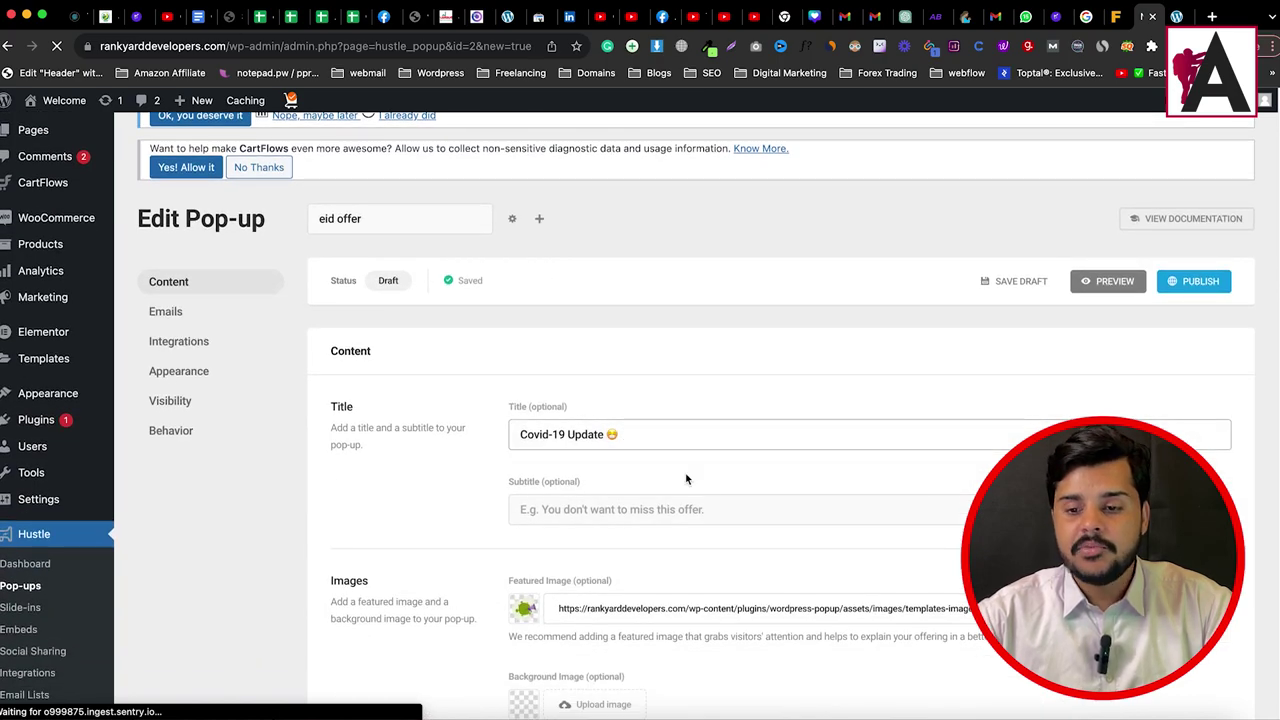
{"action": "scroll", "coordinate": [650, 596], "scroll_direction": "down", "scroll_amount": 3}
{"action": "scroll", "coordinate": [650, 596], "scroll_direction": "down", "scroll_amount": 2}
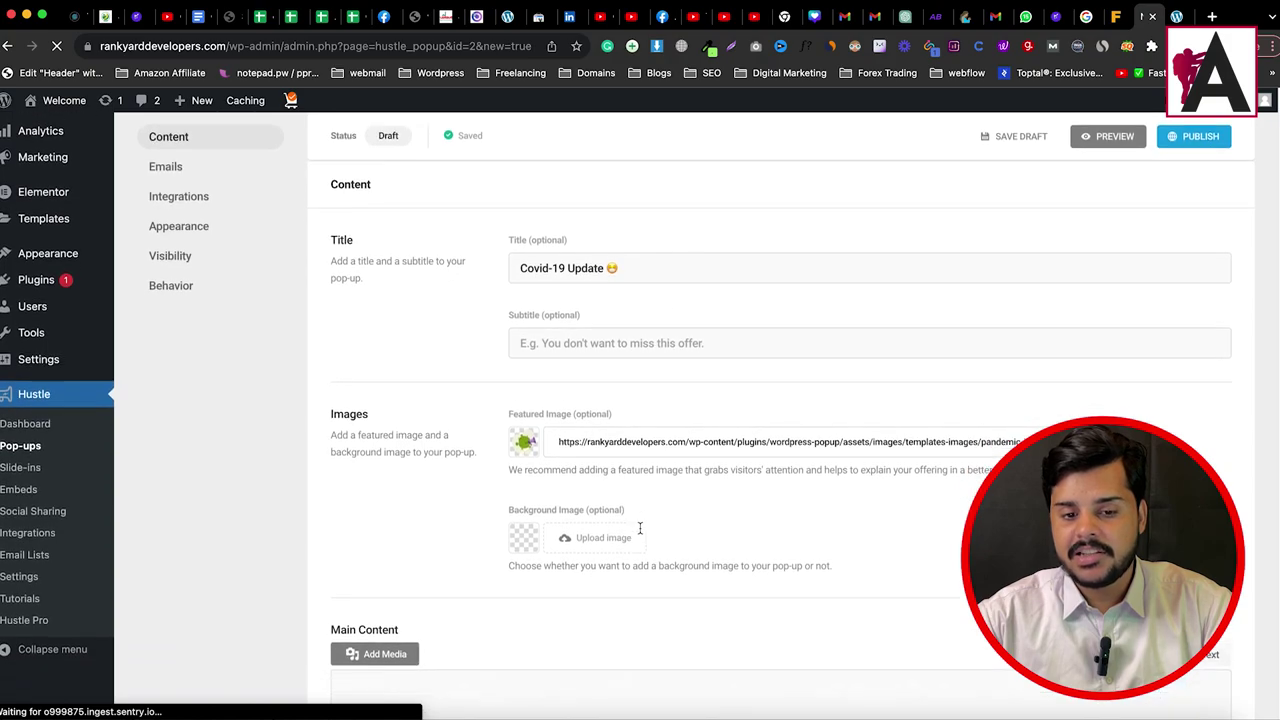
{"action": "scroll", "coordinate": [640, 525], "scroll_direction": "down", "scroll_amount": 15}
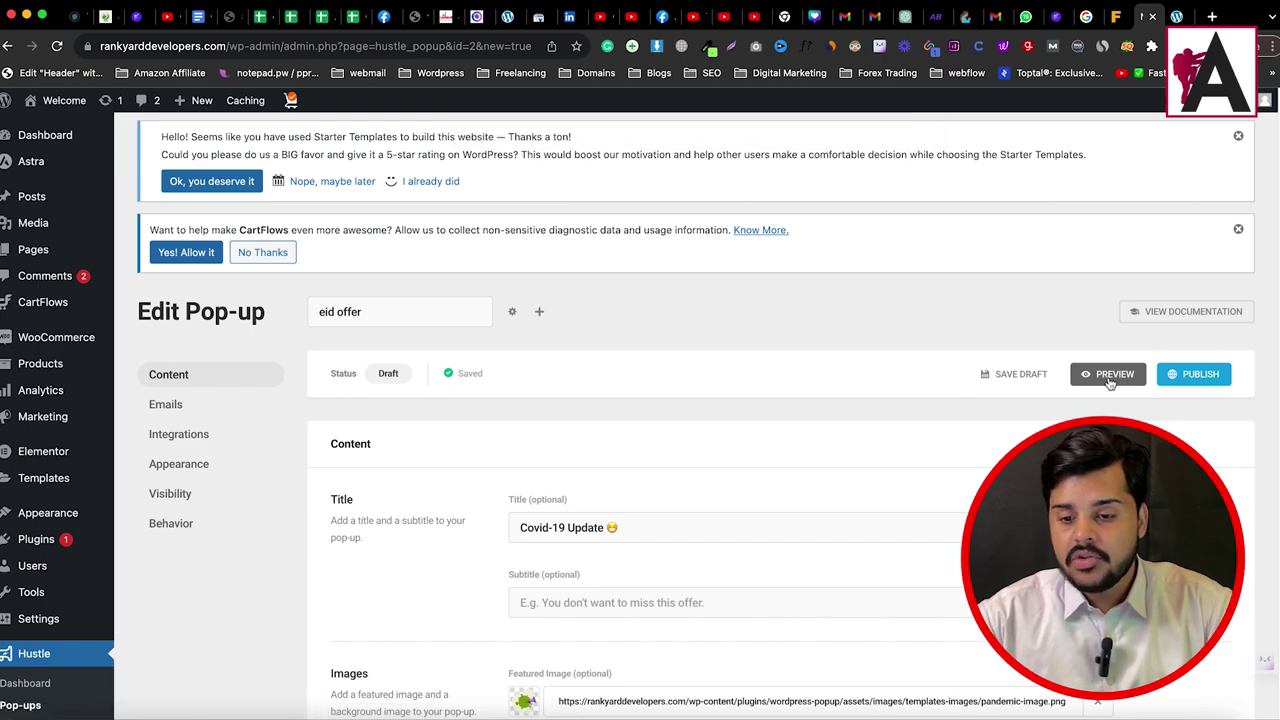
Step: Preview the Covid-19 Update pop-up, inspect its heading and message, then close the preview
{"action": "left_click", "coordinate": [1110, 381]}
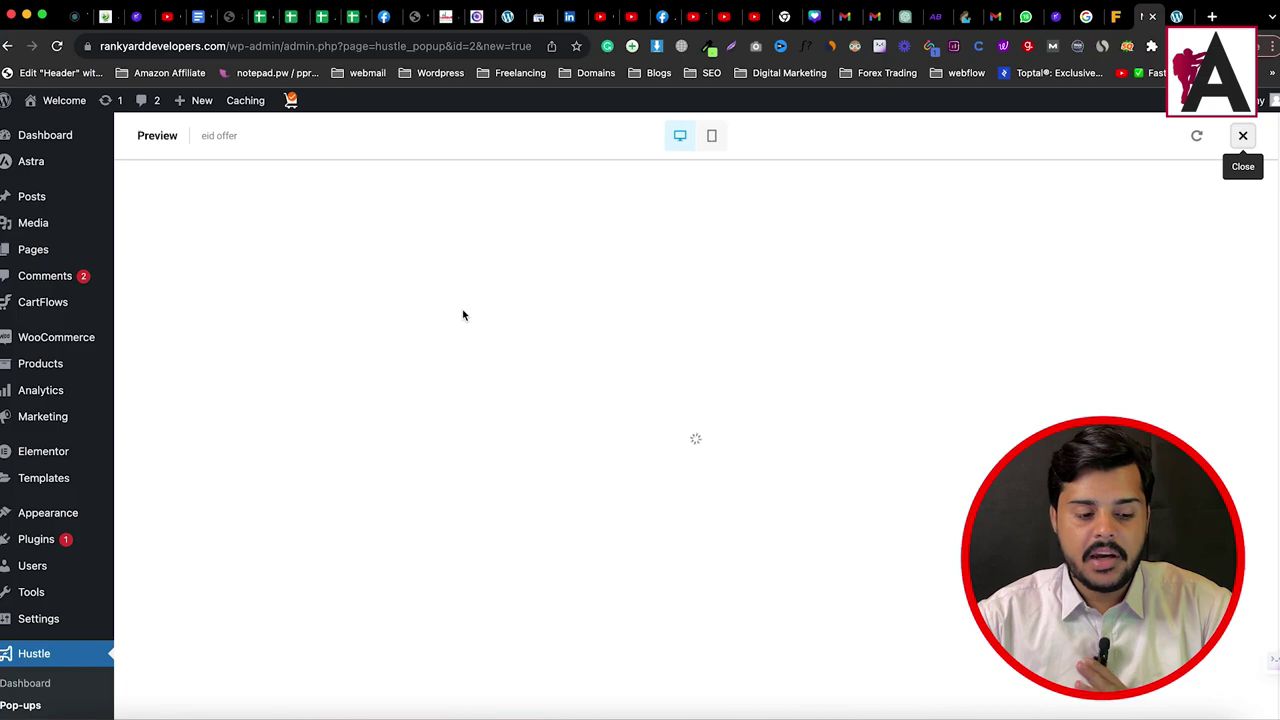
{"action": "scroll", "coordinate": [796, 427], "scroll_direction": "down", "scroll_amount": 15}
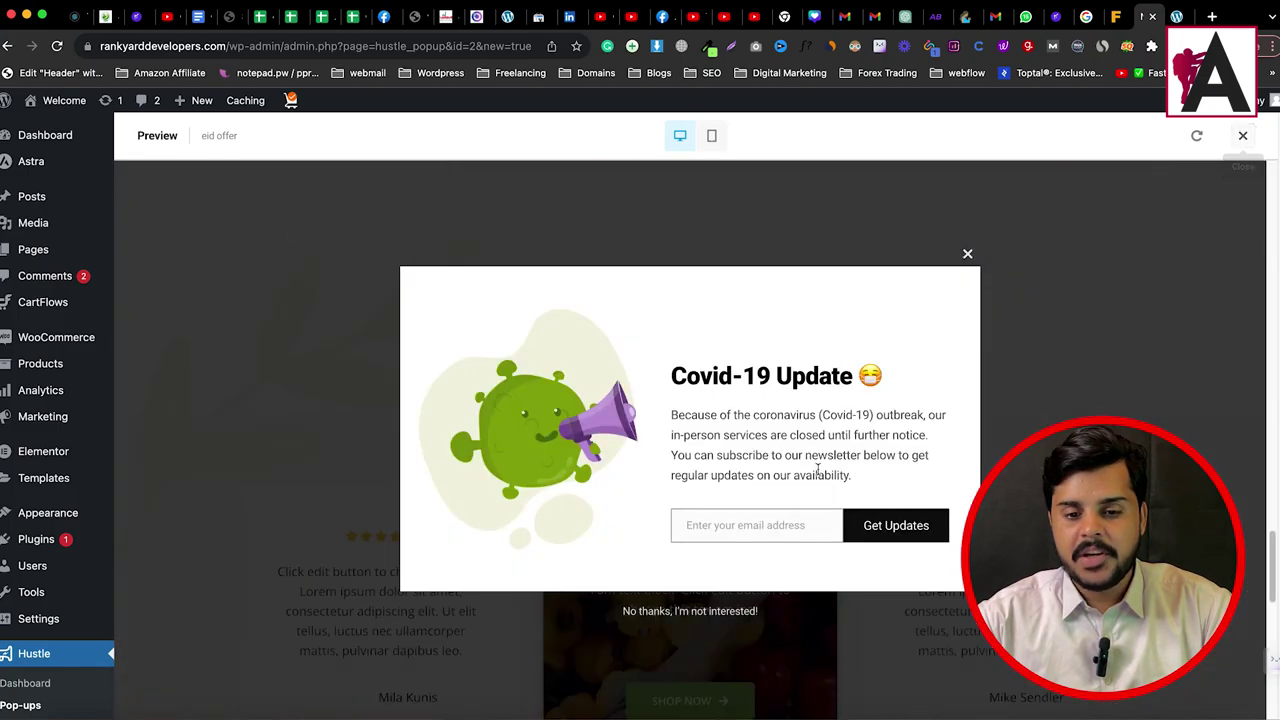
{"action": "scroll", "coordinate": [818, 470], "scroll_direction": "down", "scroll_amount": 5}
{"action": "scroll", "coordinate": [818, 470], "scroll_direction": "up", "scroll_amount": 4}
{"action": "left_click_drag", "start_coordinate": [671, 375], "coordinate": [914, 491]}
{"action": "left_click_drag", "start_coordinate": [710, 376], "coordinate": [690, 376]}
{"action": "triple_click", "coordinate": [708, 376]}
{"action": "triple_click", "coordinate": [740, 437]}
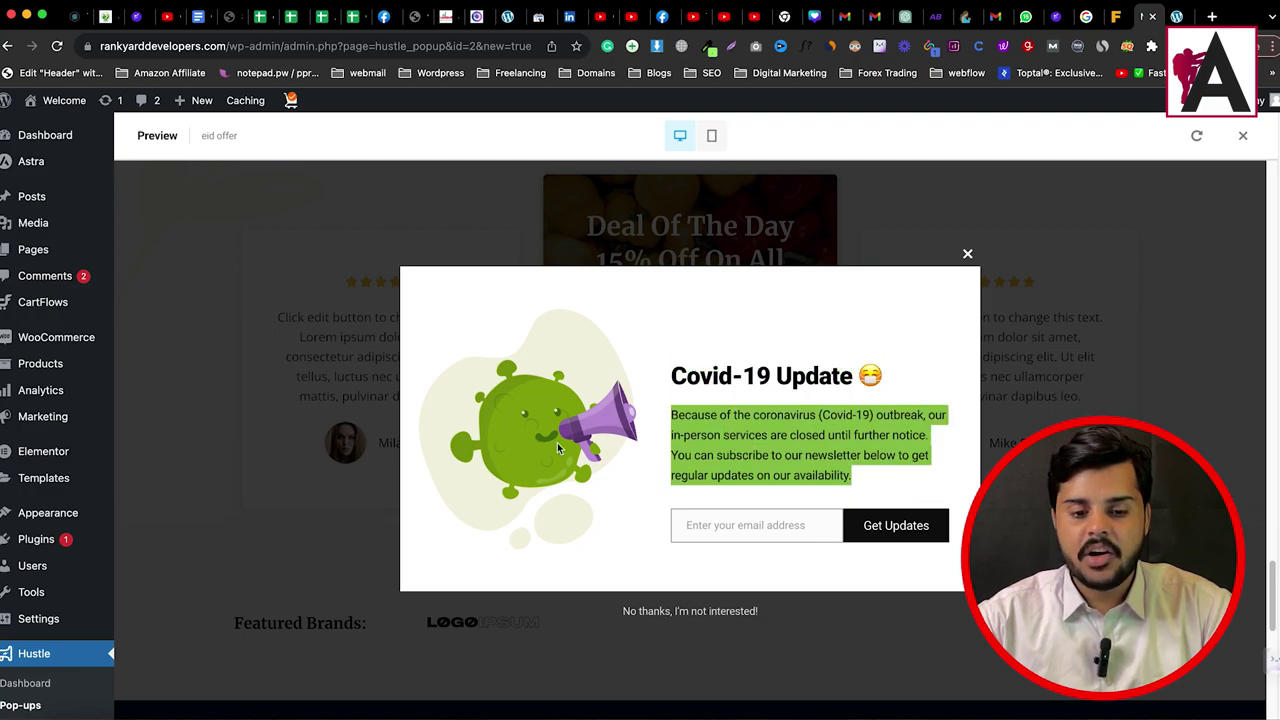
{"action": "left_click", "coordinate": [966, 256]}
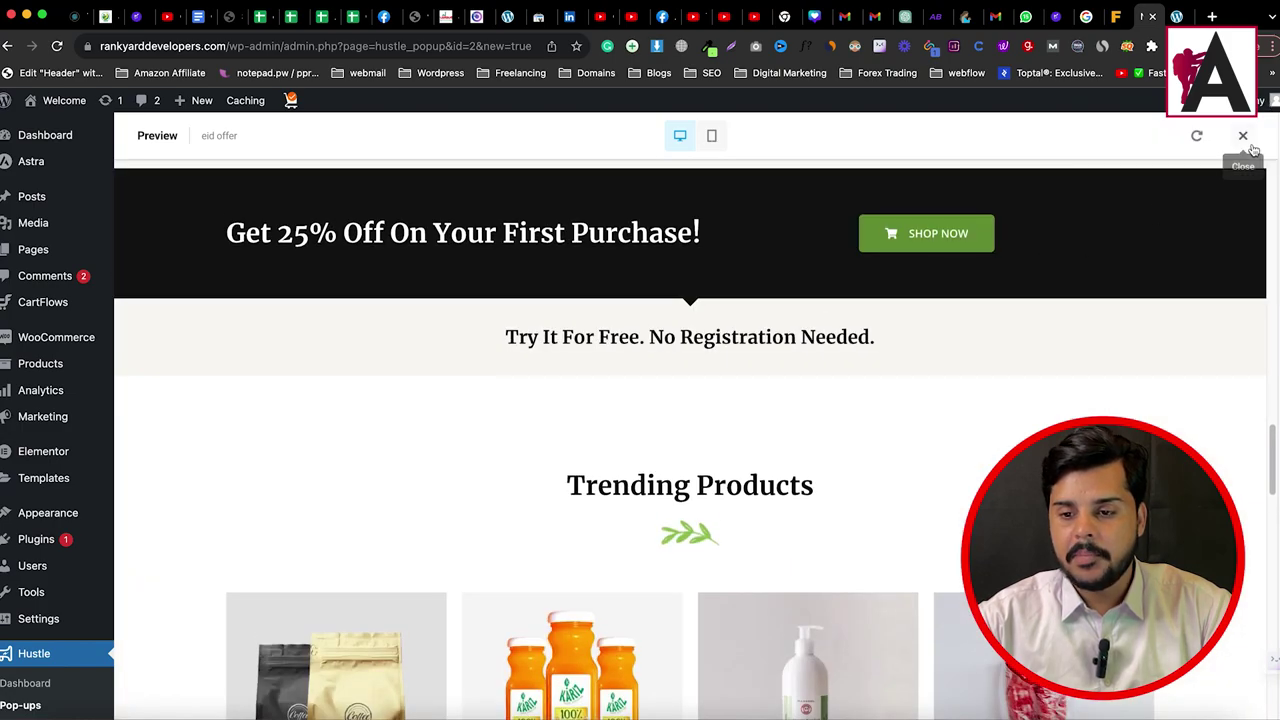
{"action": "left_click", "coordinate": [1243, 134]}
{"action": "left_click", "coordinate": [673, 524]}
Step: Change the pop-up title to 'Big Eid Offer 20% on Entire Stock'
{"action": "triple_click", "coordinate": [673, 524]}
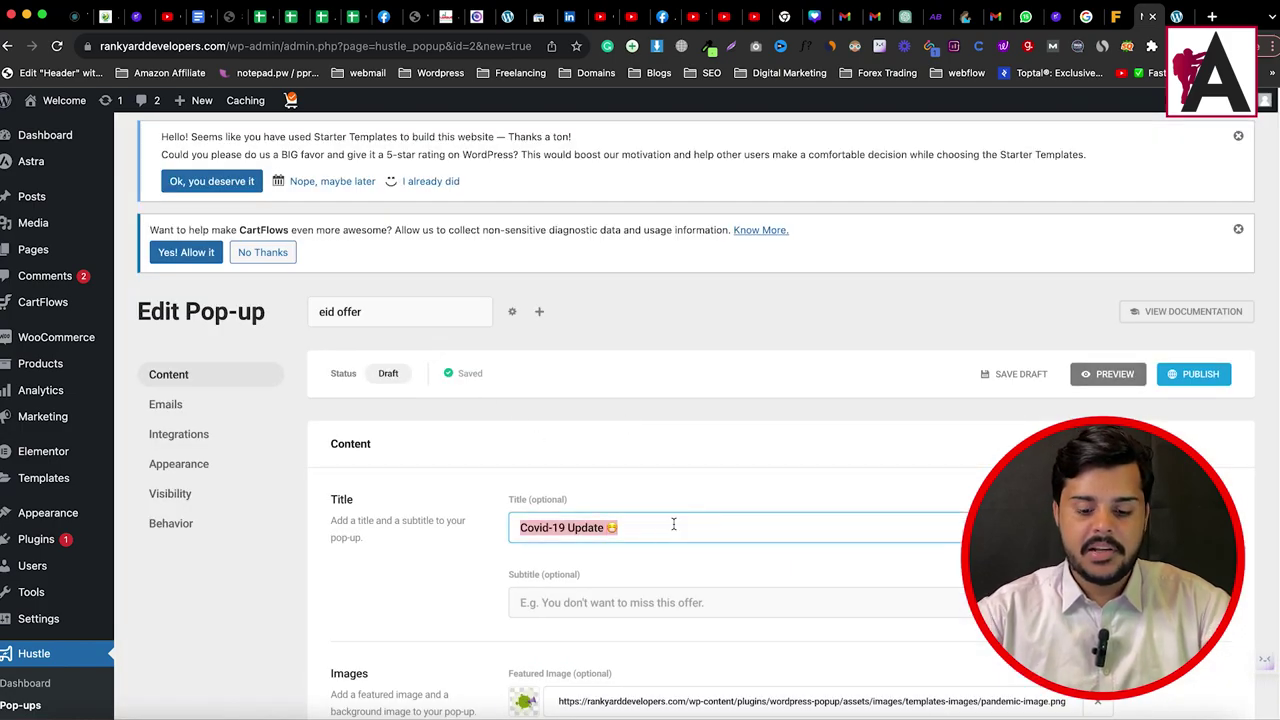
{"action": "key", "text": "BackSpace"}
{"action": "type", "text": "Bing"}
{"action": "key", "text": "BackSpace"}
{"action": "key", "text": "BackSpace"}
{"action": "type", "text": "g Eid Offer 20% on Entire Stock"}
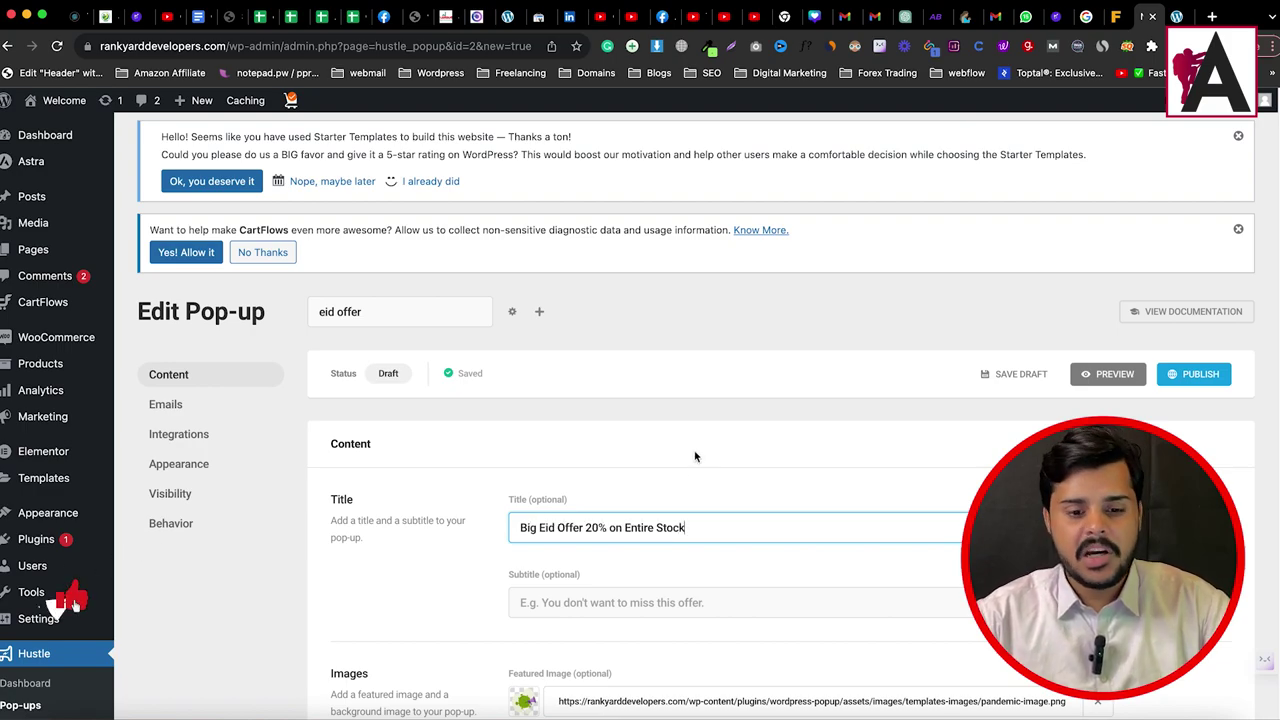
Step: Replace the featured image with 14.png from the media library
{"action": "scroll", "coordinate": [605, 535], "scroll_direction": "down", "scroll_amount": 2}
{"action": "scroll", "coordinate": [503, 484], "scroll_direction": "down", "scroll_amount": 2}
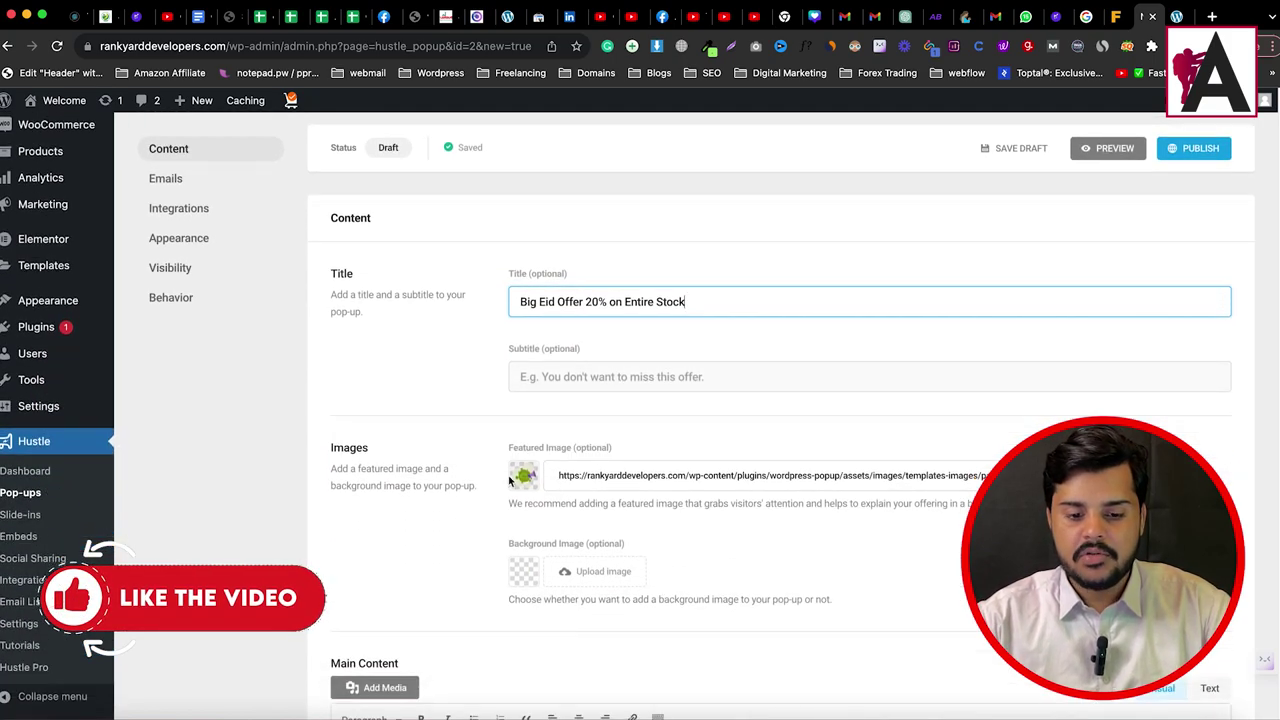
{"action": "left_click", "coordinate": [522, 477]}
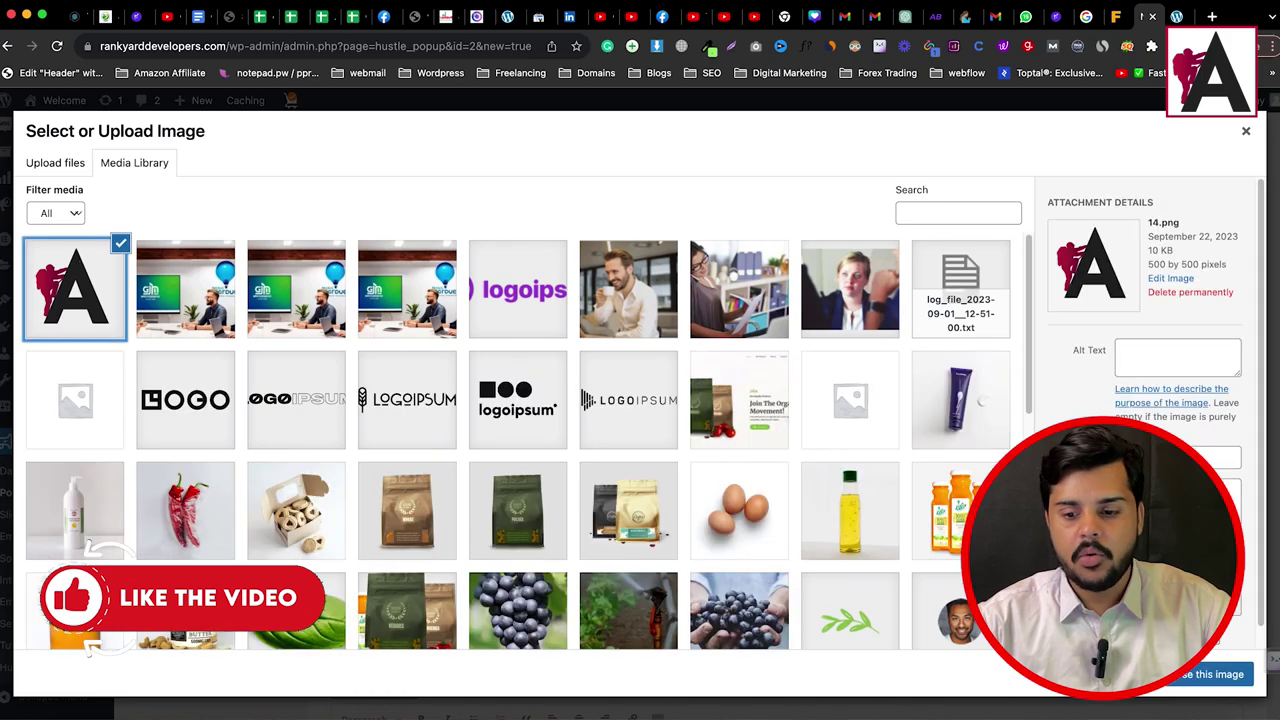
{"action": "left_click", "coordinate": [1233, 672]}
{"action": "scroll", "coordinate": [706, 577], "scroll_direction": "down", "scroll_amount": 5}
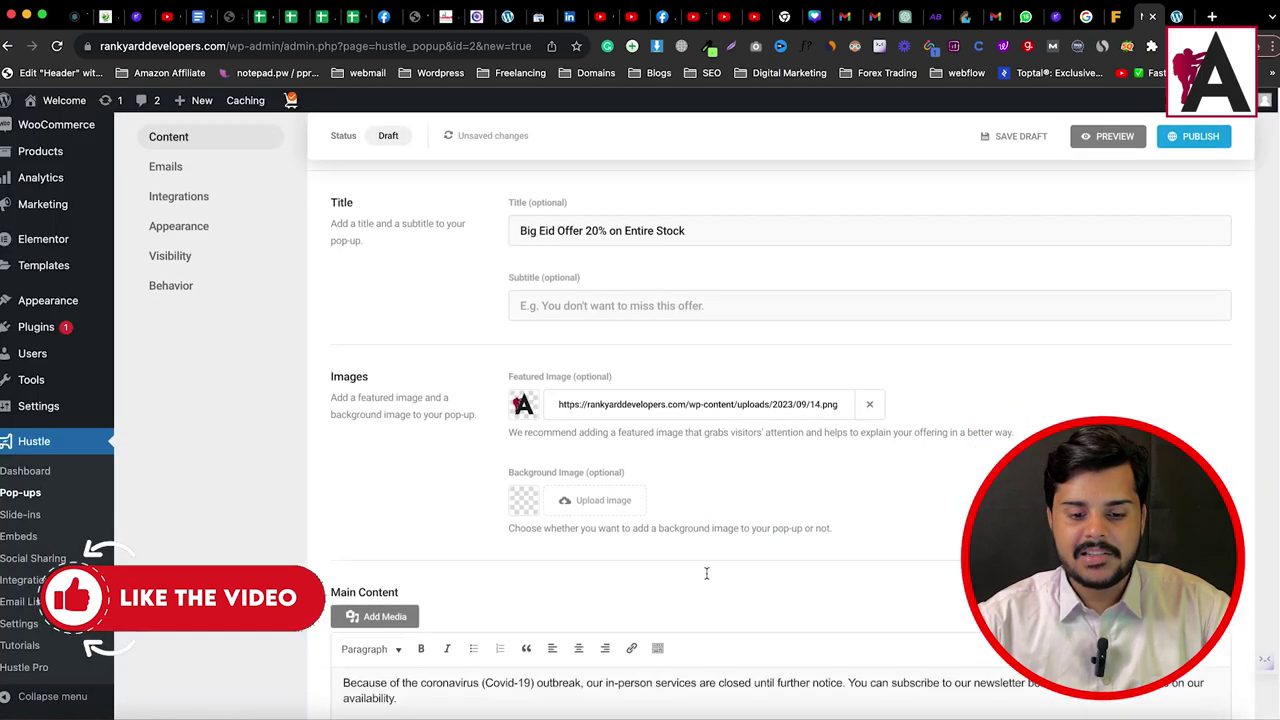
{"action": "left_click_drag", "start_coordinate": [406, 306], "coordinate": [350, 290]}
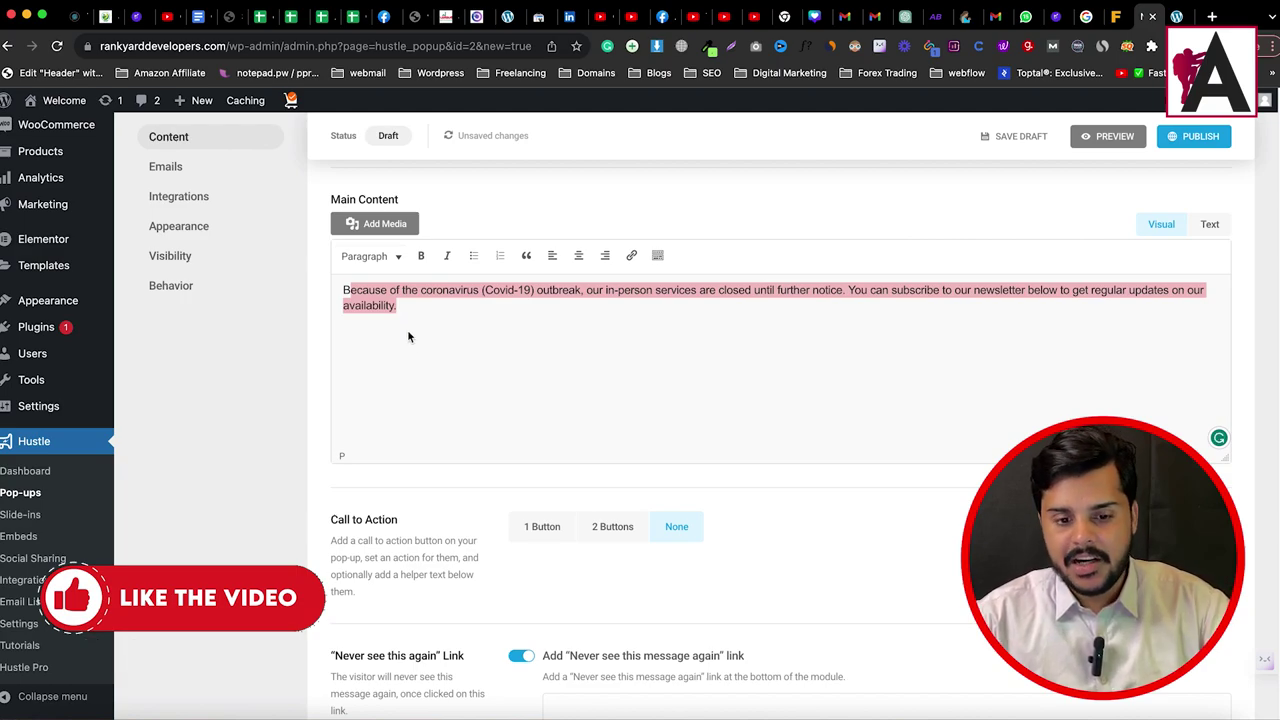
Step: Set Call to Action to one button labelled 'Shop Now'
{"action": "scroll", "coordinate": [438, 391], "scroll_direction": "down", "scroll_amount": 2}
{"action": "left_click_drag", "start_coordinate": [333, 297], "coordinate": [428, 308]}
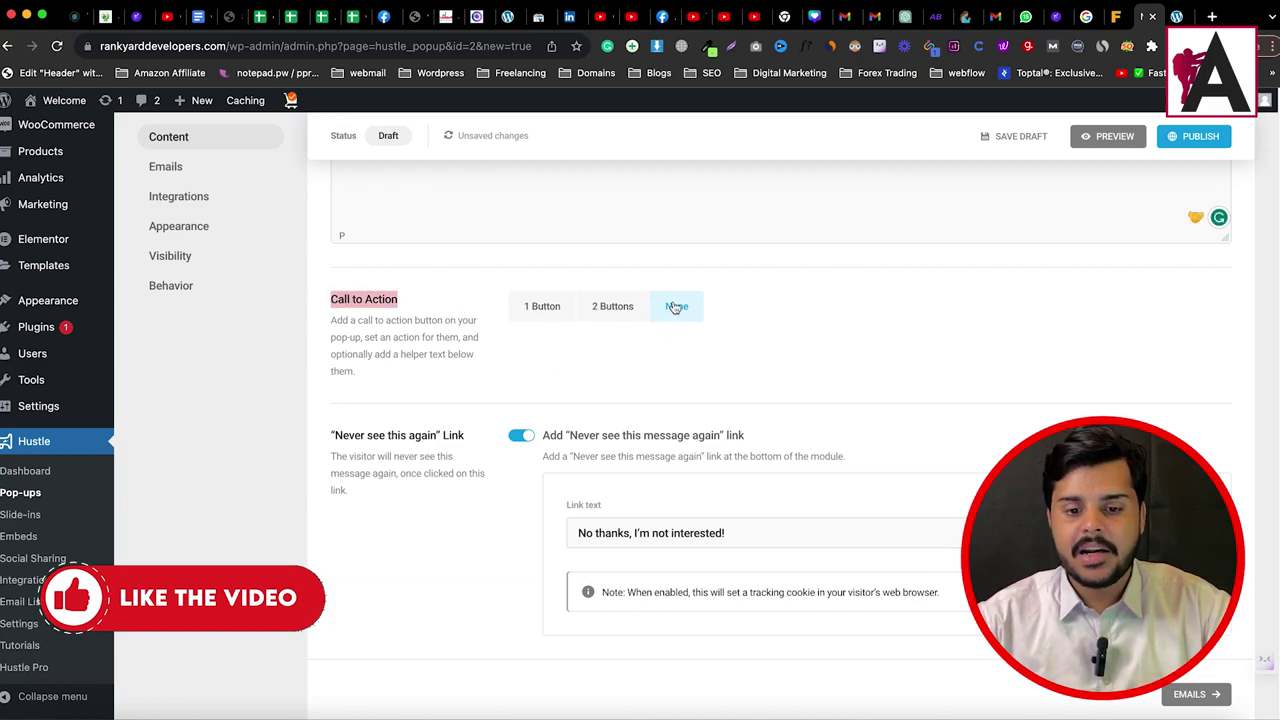
{"action": "left_click", "coordinate": [548, 315]}
{"action": "left_click", "coordinate": [563, 371]}
{"action": "left_click", "coordinate": [620, 434]}
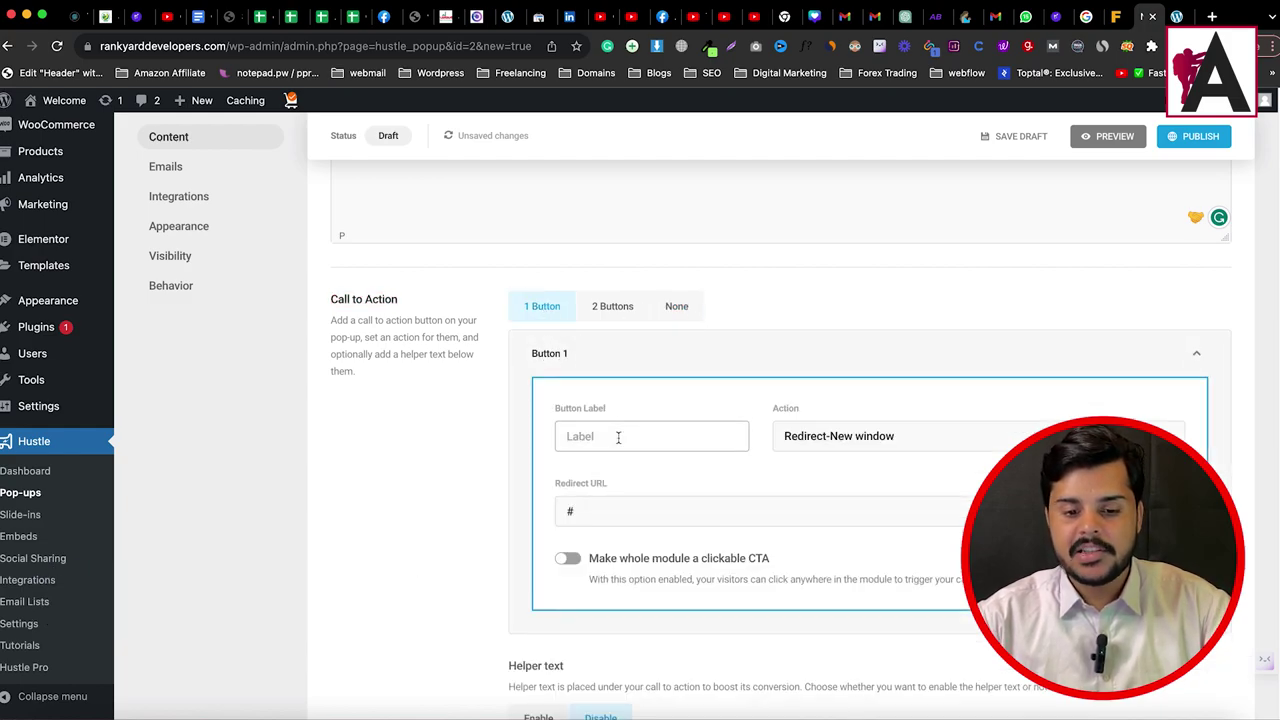
{"action": "type", "text": "Shopu"}
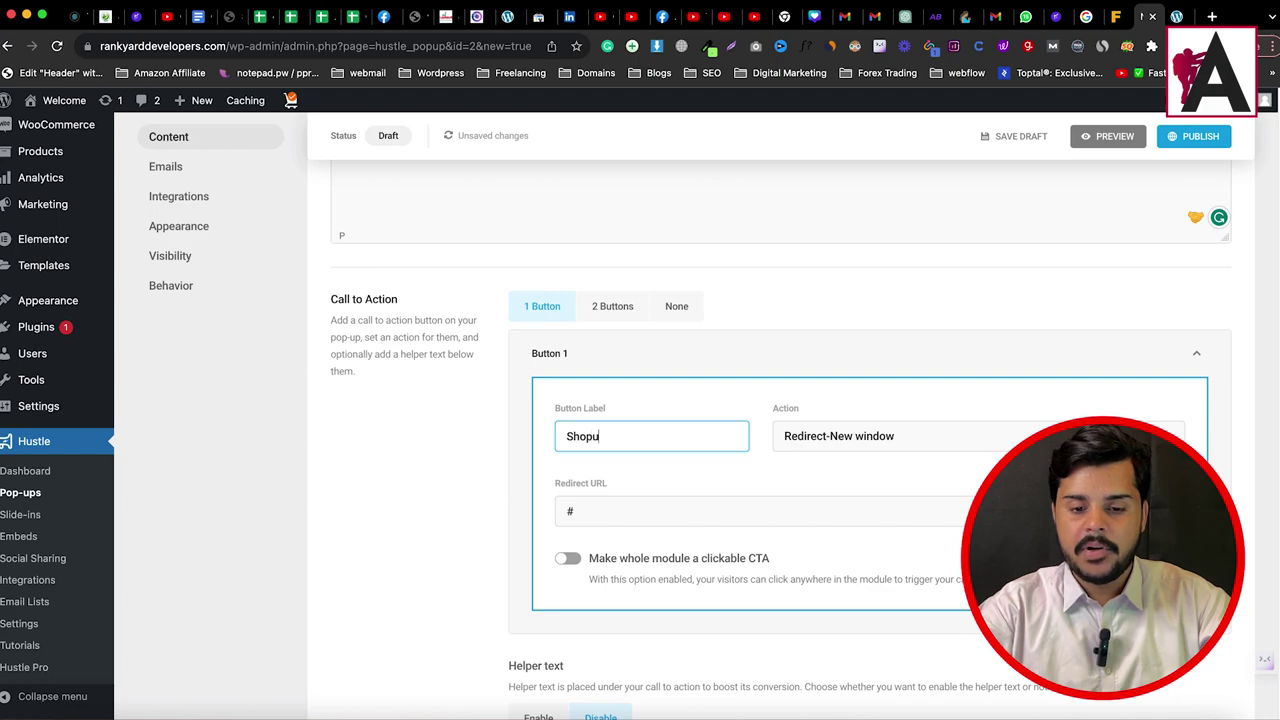
{"action": "left_click", "coordinate": [689, 511]}
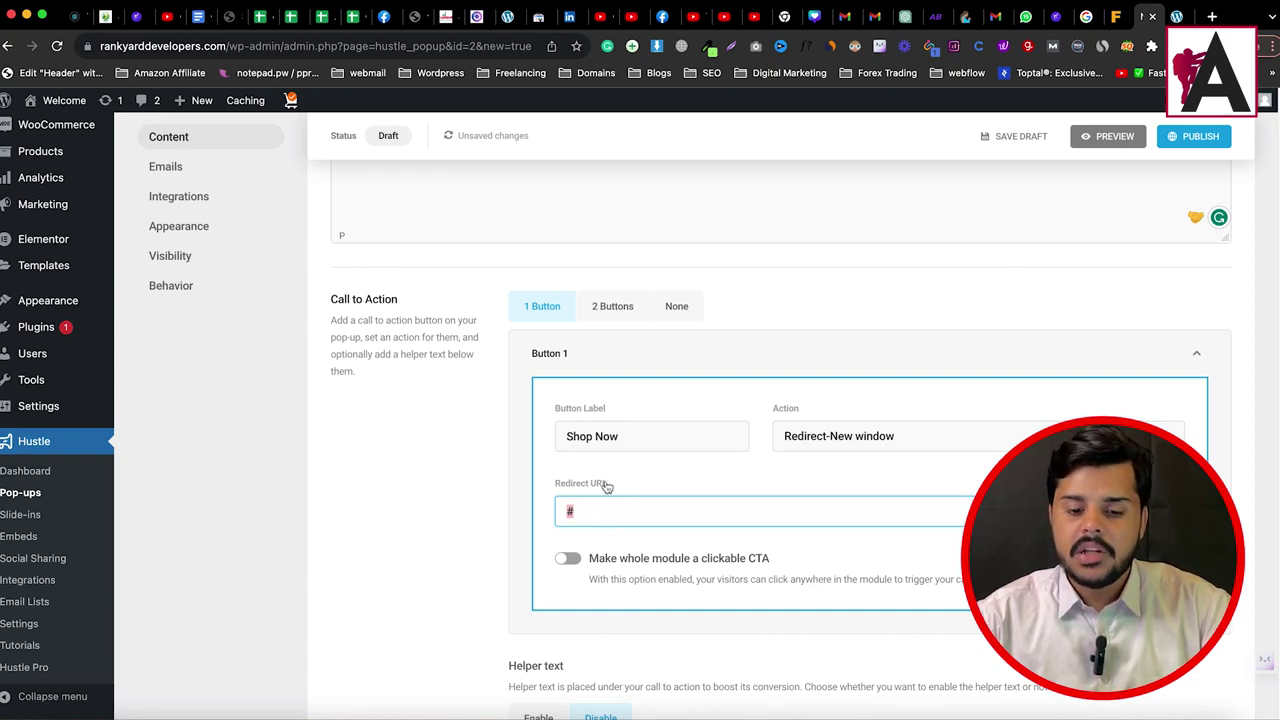
Step: Select and review the never-see-again link text below the button settings
{"action": "scroll", "coordinate": [603, 486], "scroll_direction": "down", "scroll_amount": 5}
{"action": "scroll", "coordinate": [557, 473], "scroll_direction": "down", "scroll_amount": 2}
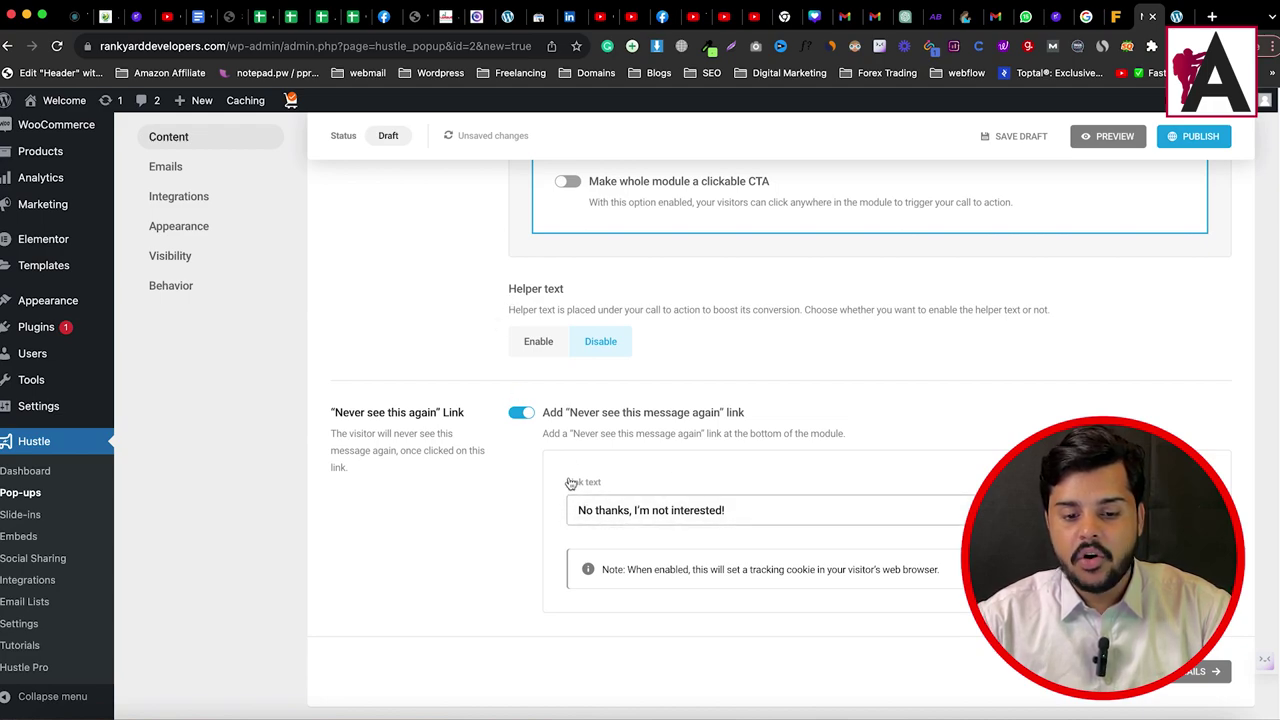
{"action": "left_click", "coordinate": [593, 510]}
{"action": "left_click_drag", "start_coordinate": [593, 510], "coordinate": [724, 510]}
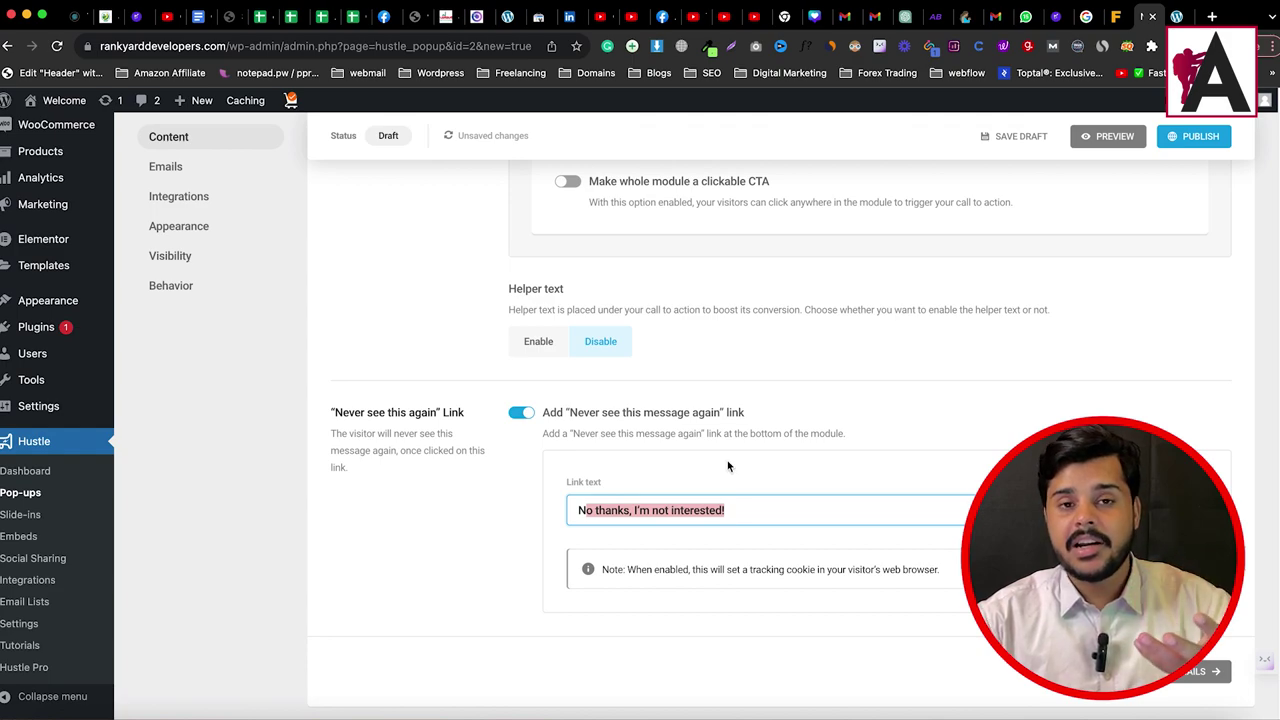
{"action": "triple_click", "coordinate": [727, 511]}
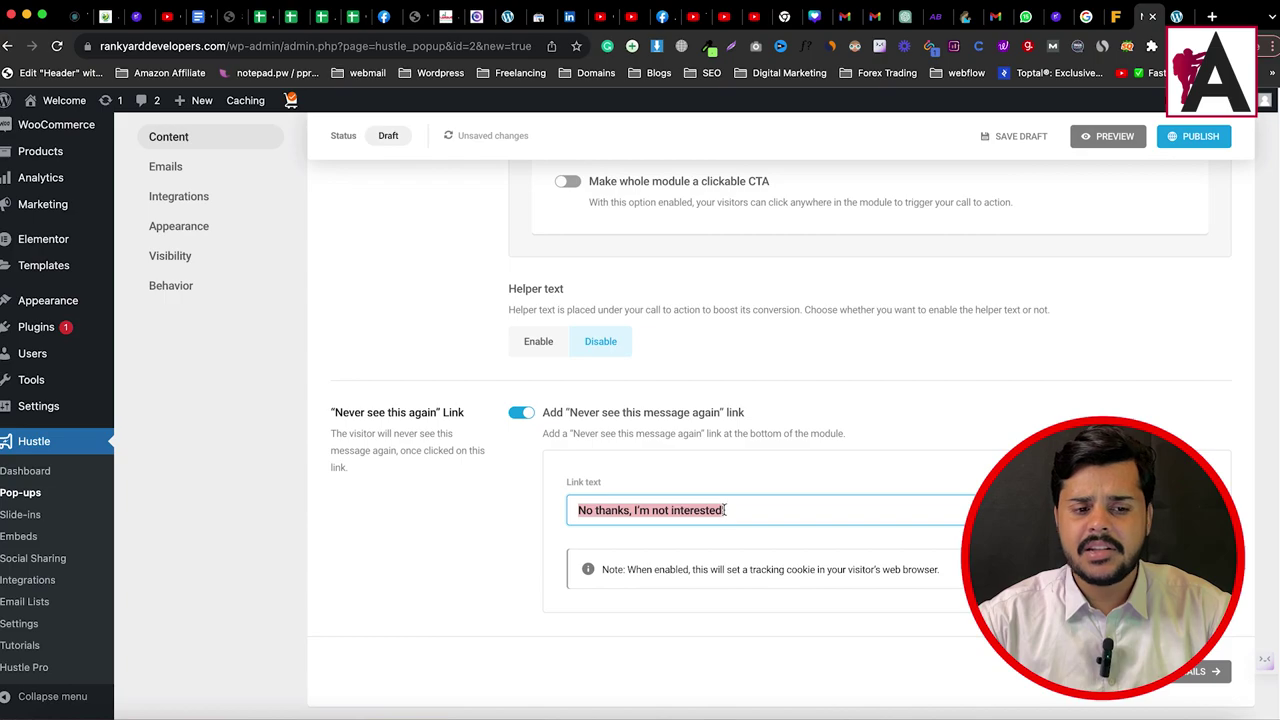
{"action": "scroll", "coordinate": [719, 502], "scroll_direction": "up", "scroll_amount": 1}
{"action": "scroll", "coordinate": [866, 463], "scroll_direction": "up", "scroll_amount": 20}
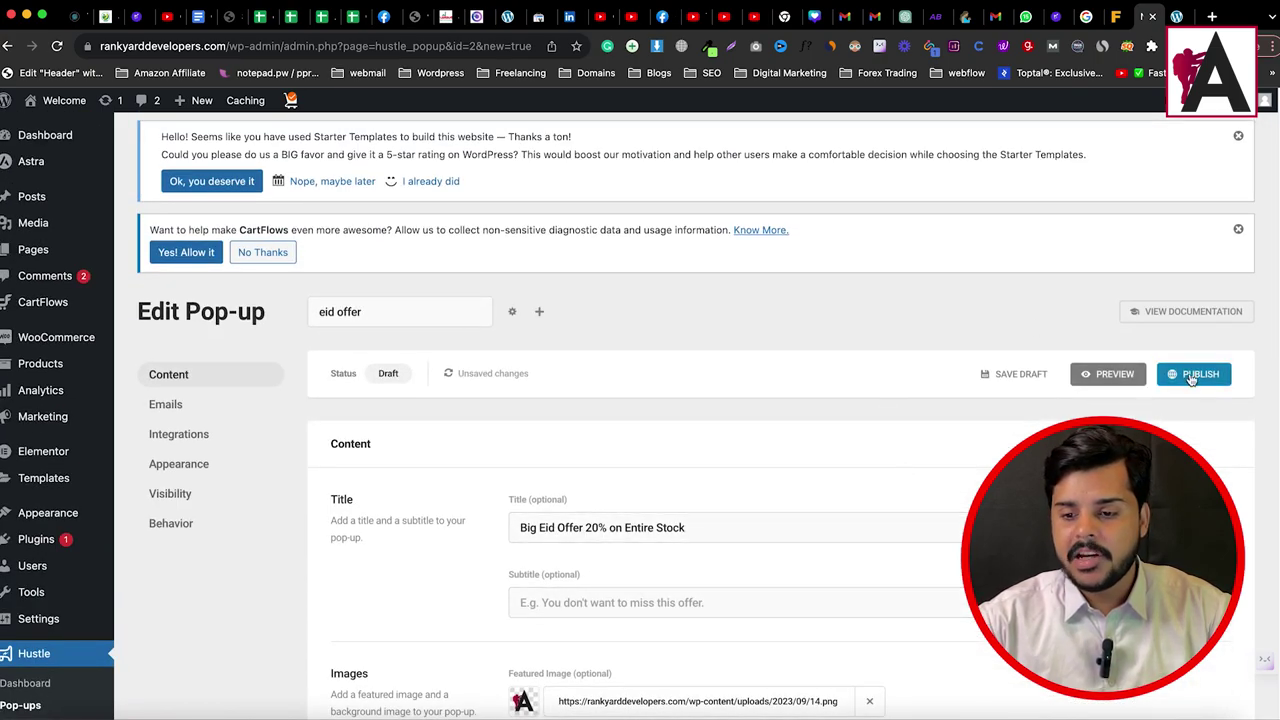
Step: Publish the eid offer pop-up, dismiss the Ready to go dialog, and open Emails settings
{"action": "left_click", "coordinate": [1196, 376]}
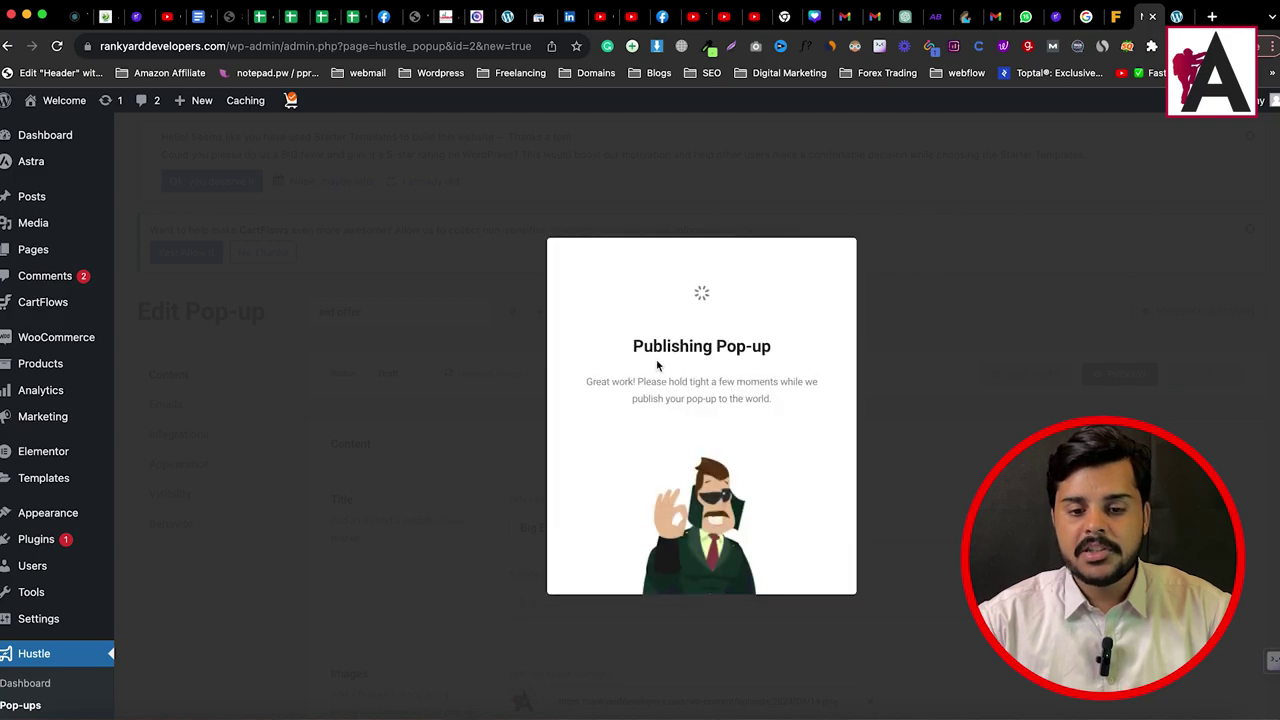
{"action": "left_click", "coordinate": [829, 265]}
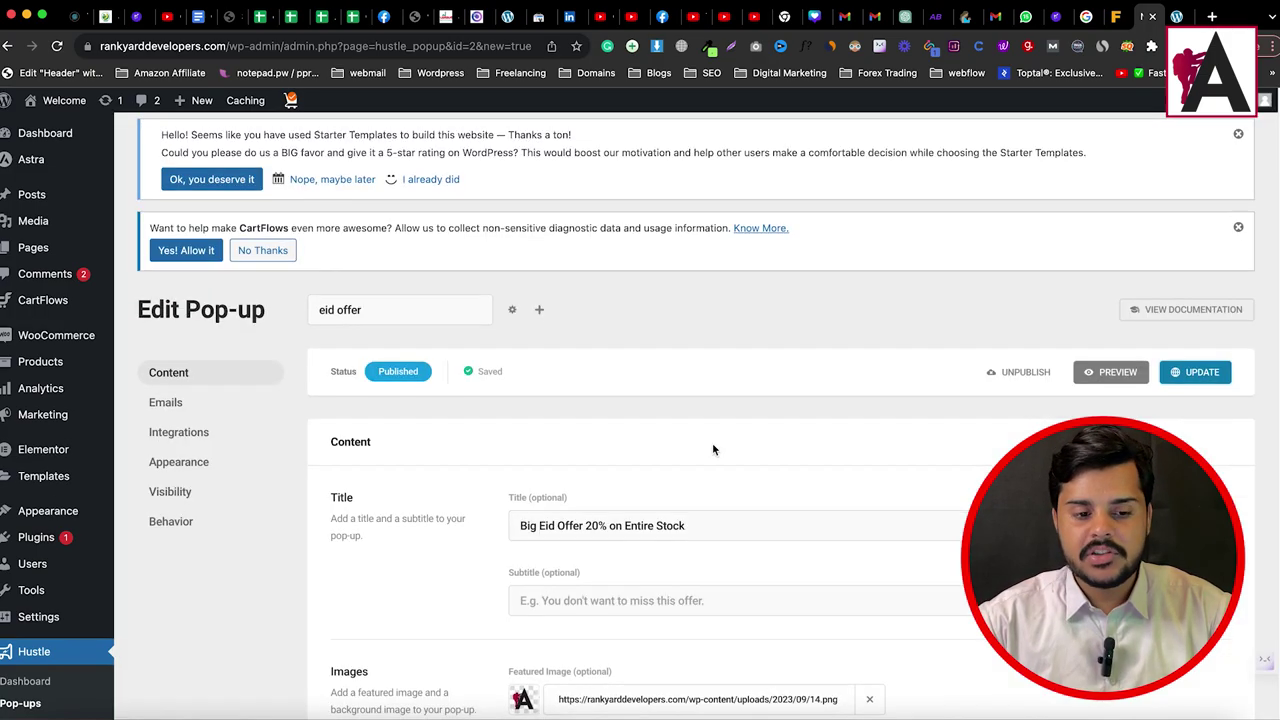
{"action": "scroll", "coordinate": [713, 449], "scroll_direction": "down", "scroll_amount": 1}
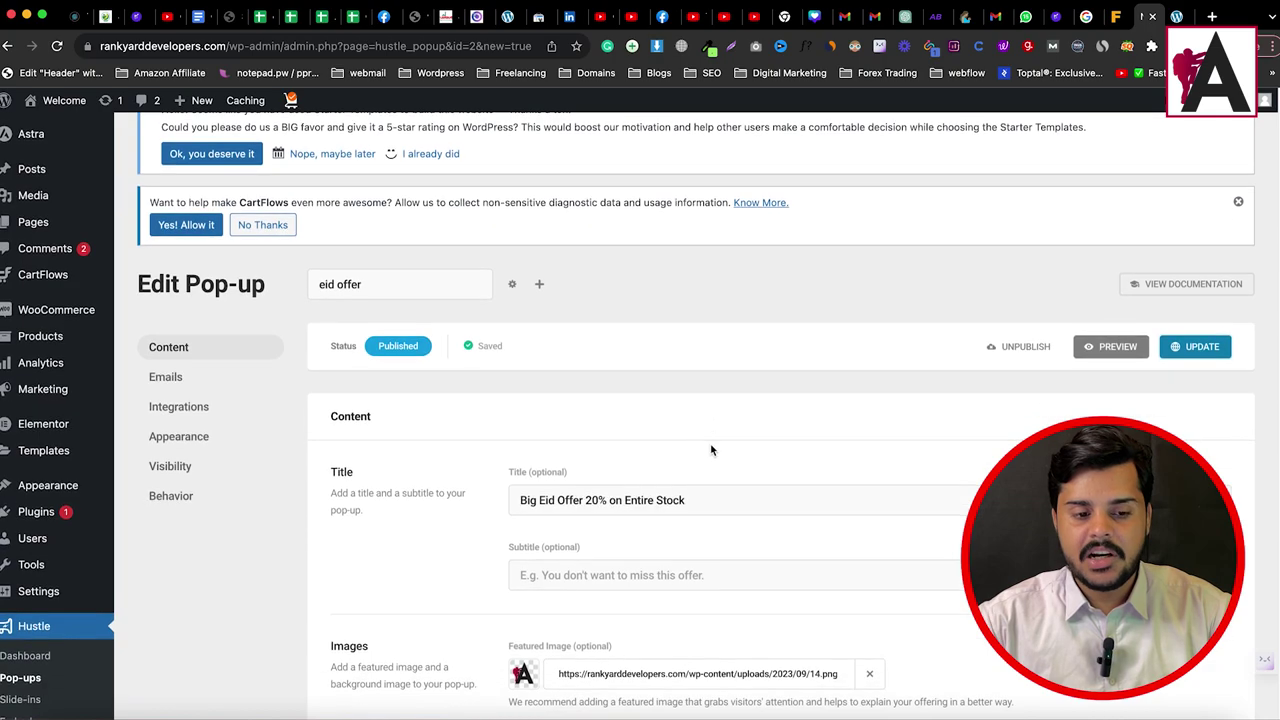
{"action": "left_click", "coordinate": [166, 377]}
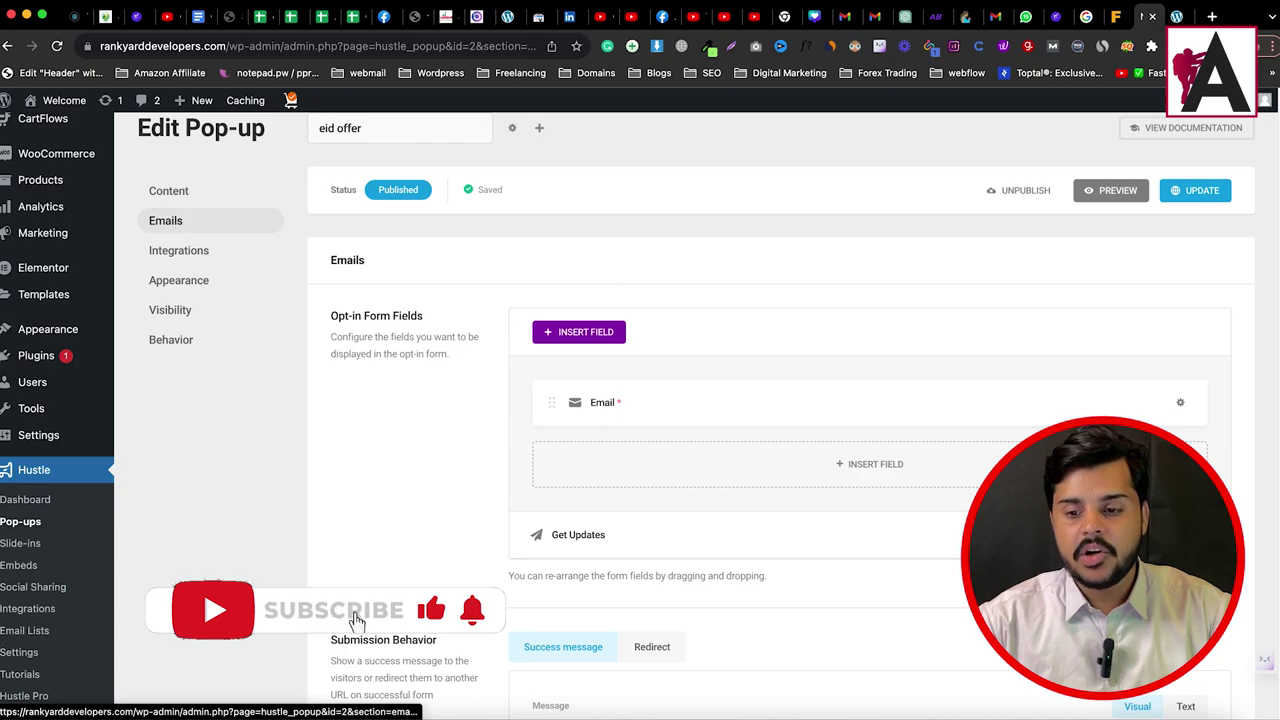
{"action": "left_click", "coordinate": [1180, 405]}
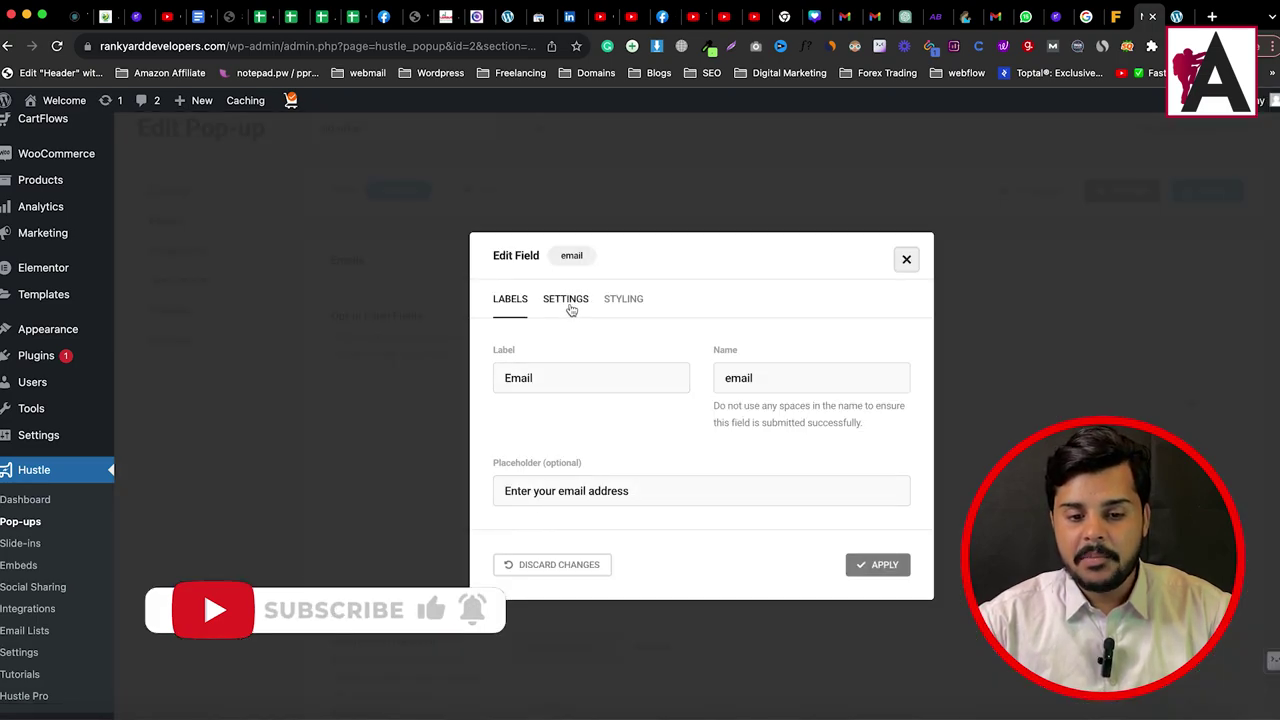
{"action": "left_click", "coordinate": [573, 306]}
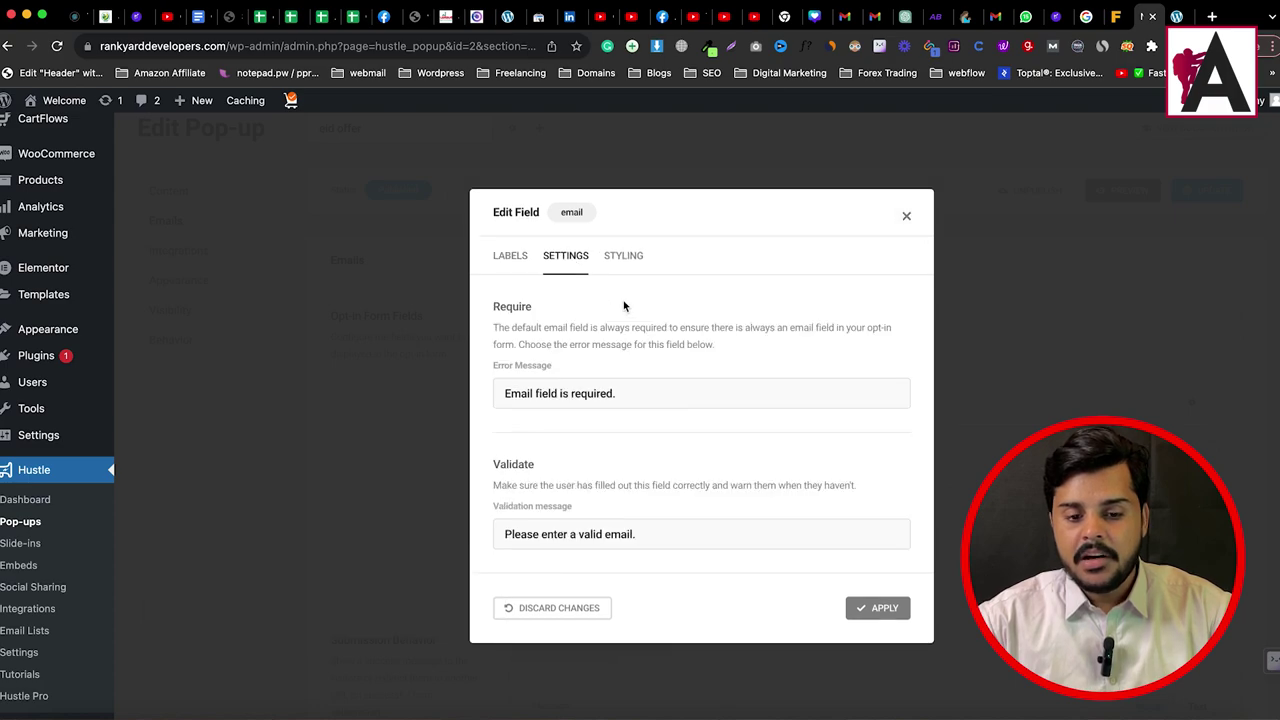
{"action": "left_click", "coordinate": [620, 262]}
{"action": "left_click", "coordinate": [512, 348]}
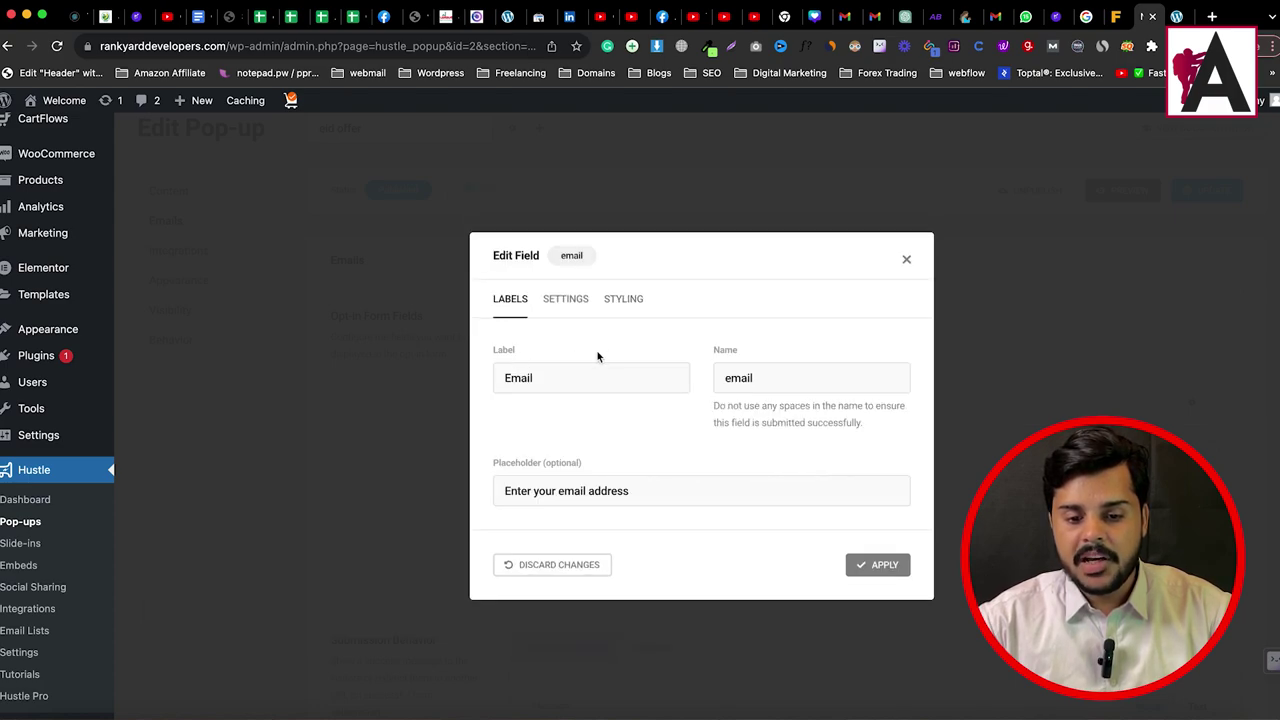
{"action": "double_click", "coordinate": [550, 376]}
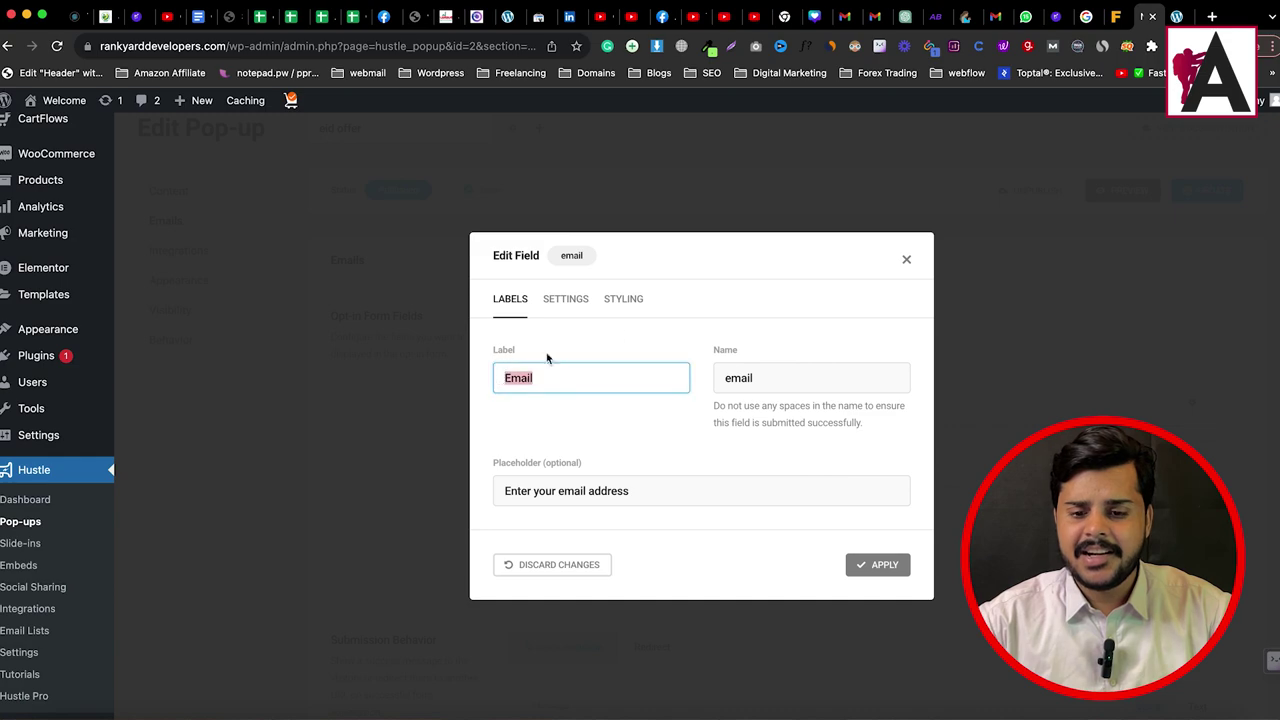
{"action": "left_click", "coordinate": [907, 261]}
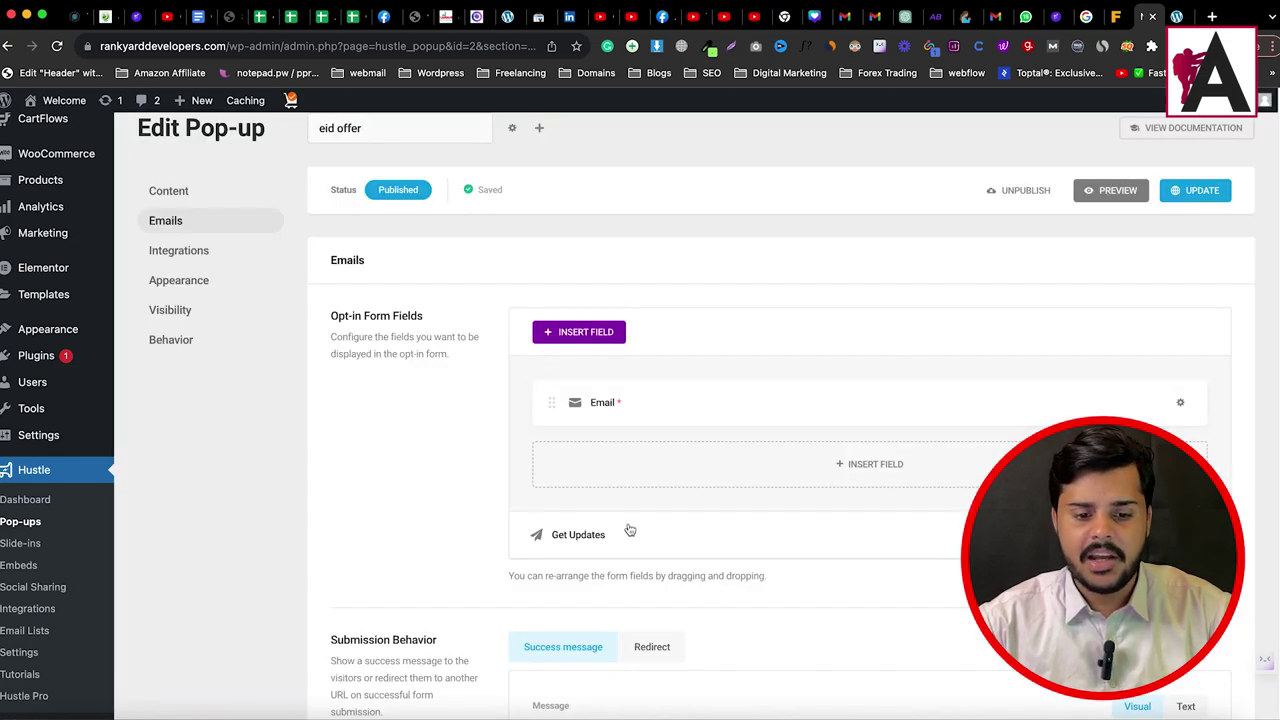
Step: Review the Integrations settings, with Local List active and Allow Submission set
{"action": "left_click", "coordinate": [182, 255]}
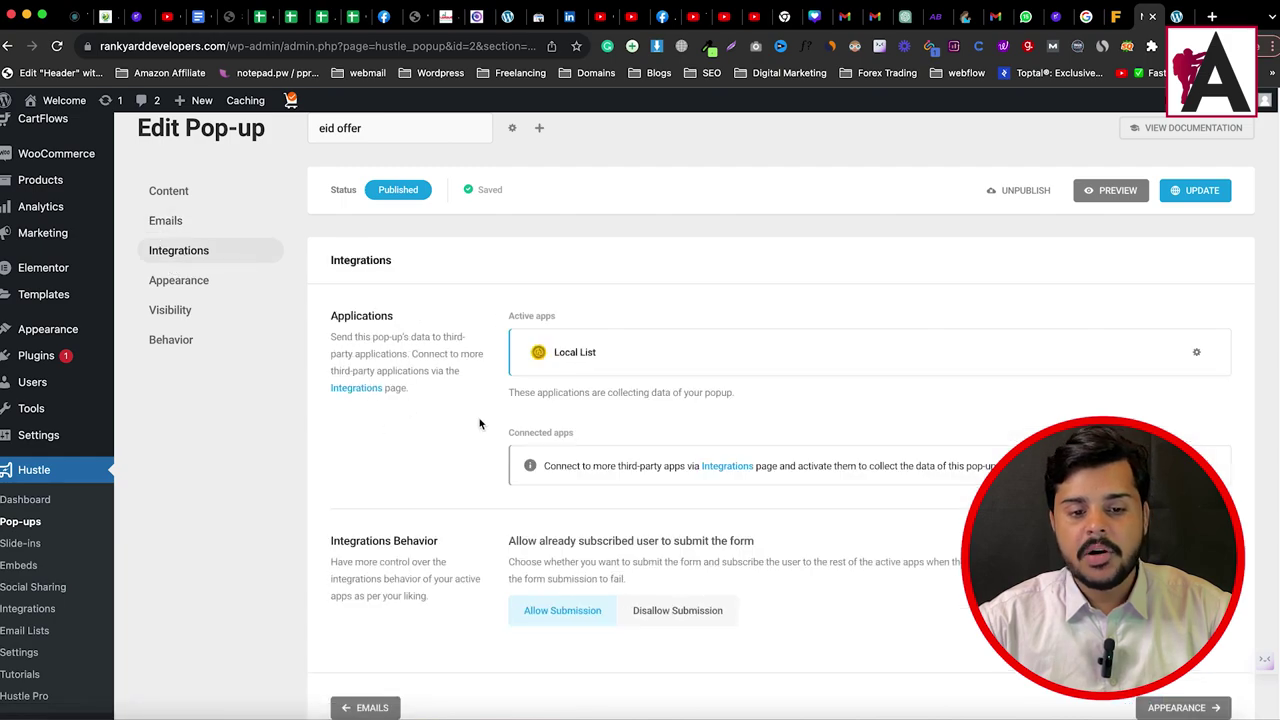
{"action": "scroll", "coordinate": [492, 472], "scroll_direction": "down", "scroll_amount": 2}
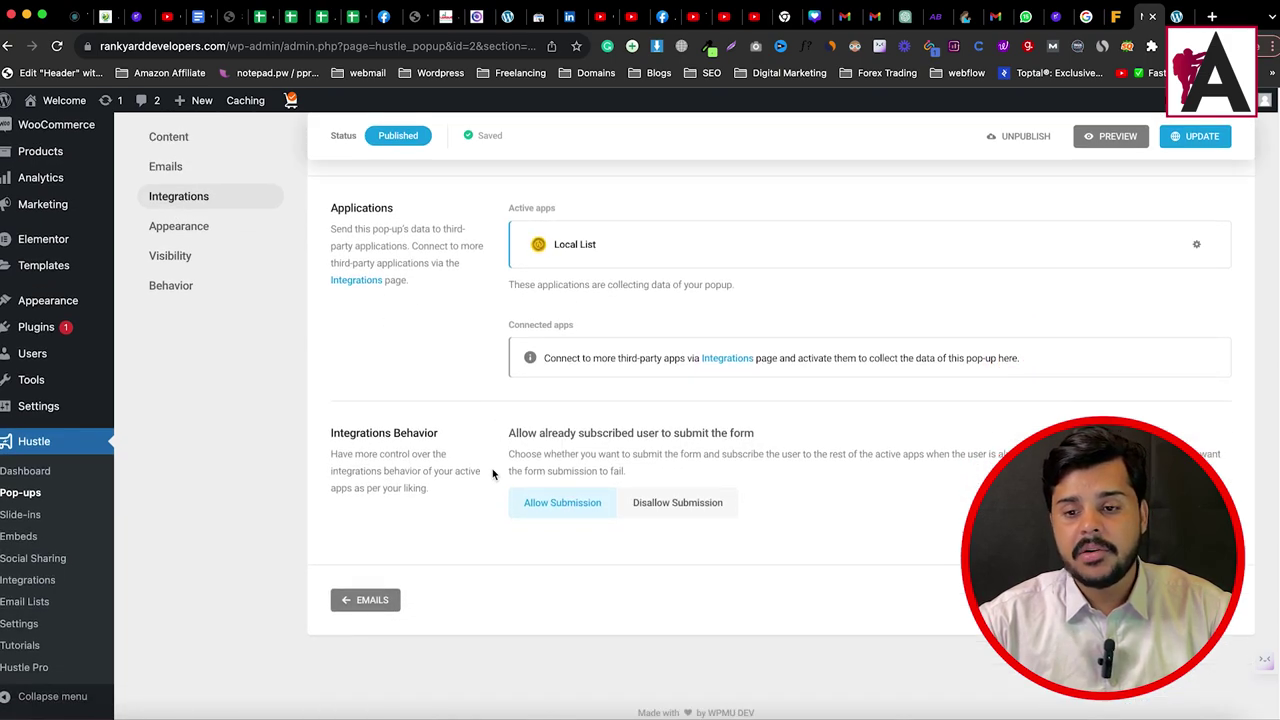
{"action": "scroll", "coordinate": [492, 468], "scroll_direction": "up", "scroll_amount": 3}
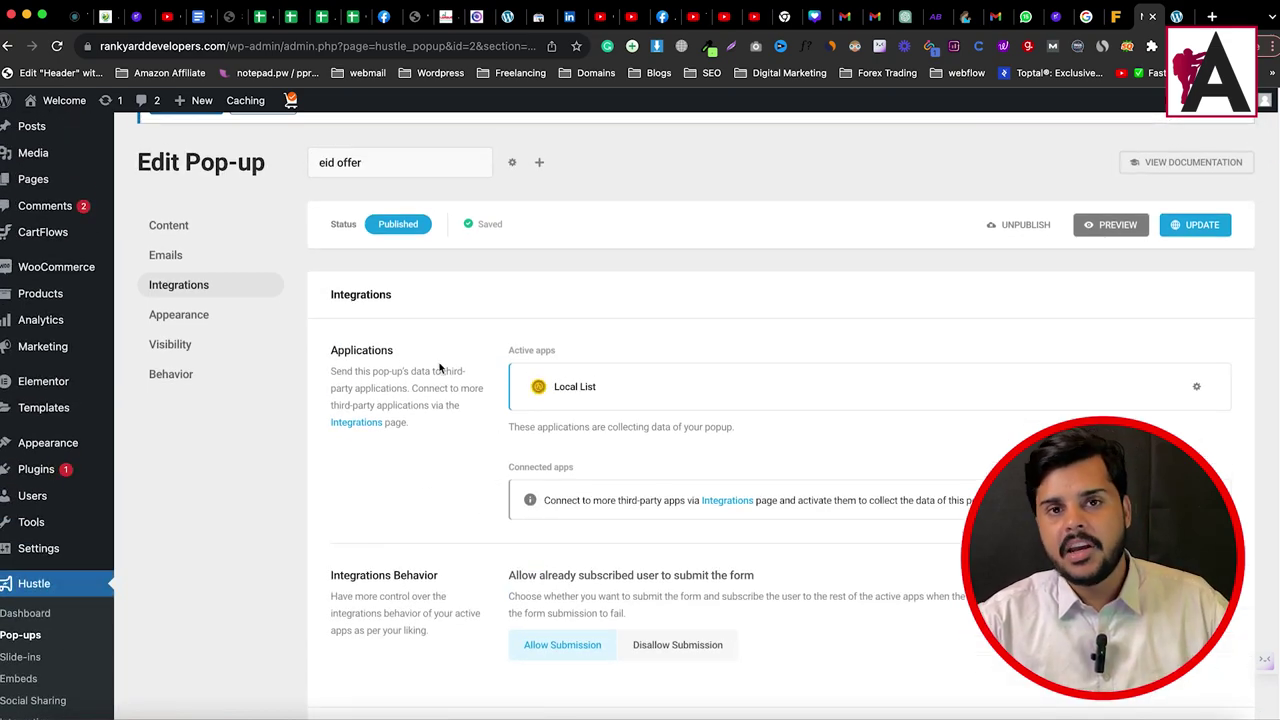
{"action": "left_click", "coordinate": [198, 318]}
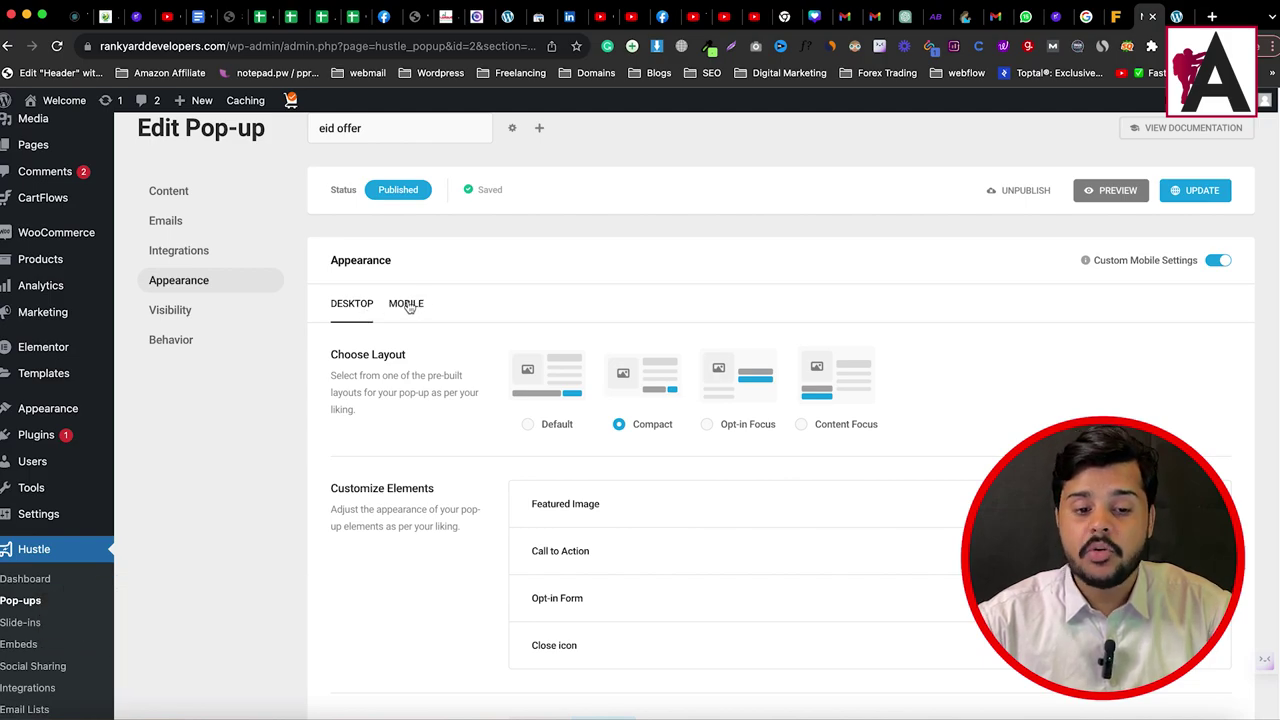
{"action": "left_click", "coordinate": [408, 305]}
{"action": "scroll", "coordinate": [657, 614], "scroll_direction": "down", "scroll_amount": 10}
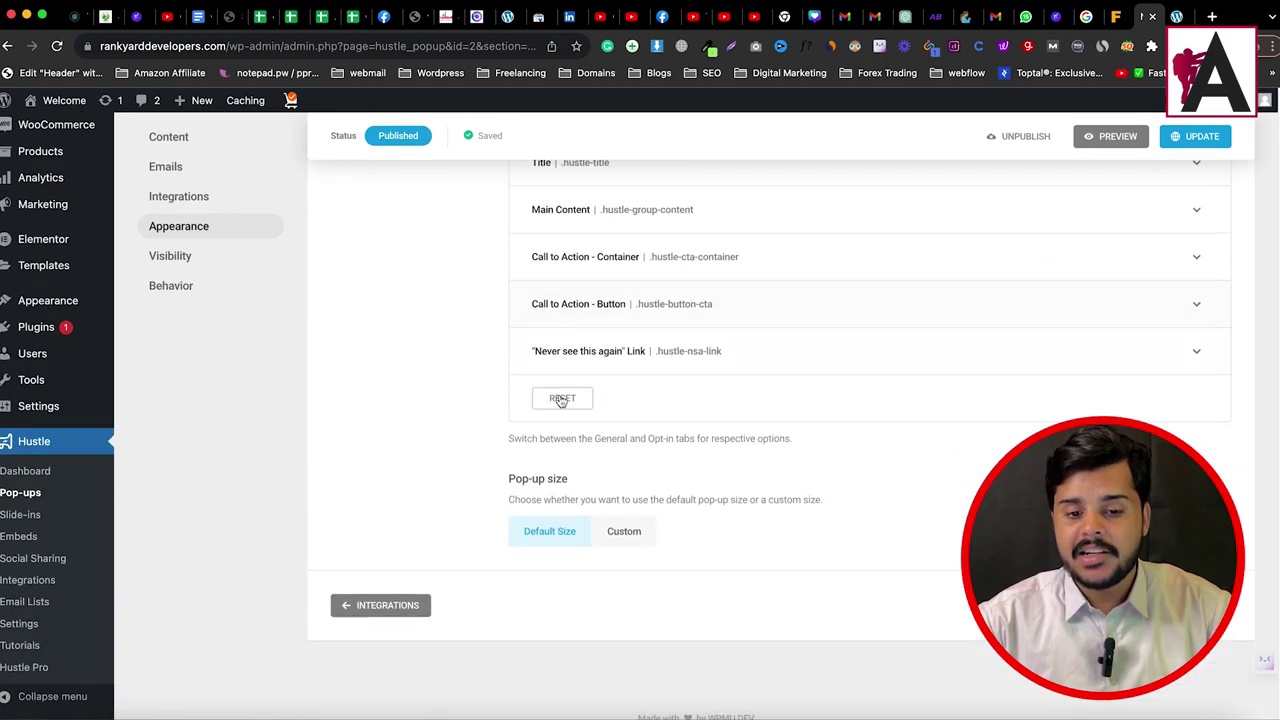
{"action": "scroll", "coordinate": [561, 400], "scroll_direction": "up", "scroll_amount": 15}
{"action": "scroll", "coordinate": [371, 325], "scroll_direction": "down", "scroll_amount": 1}
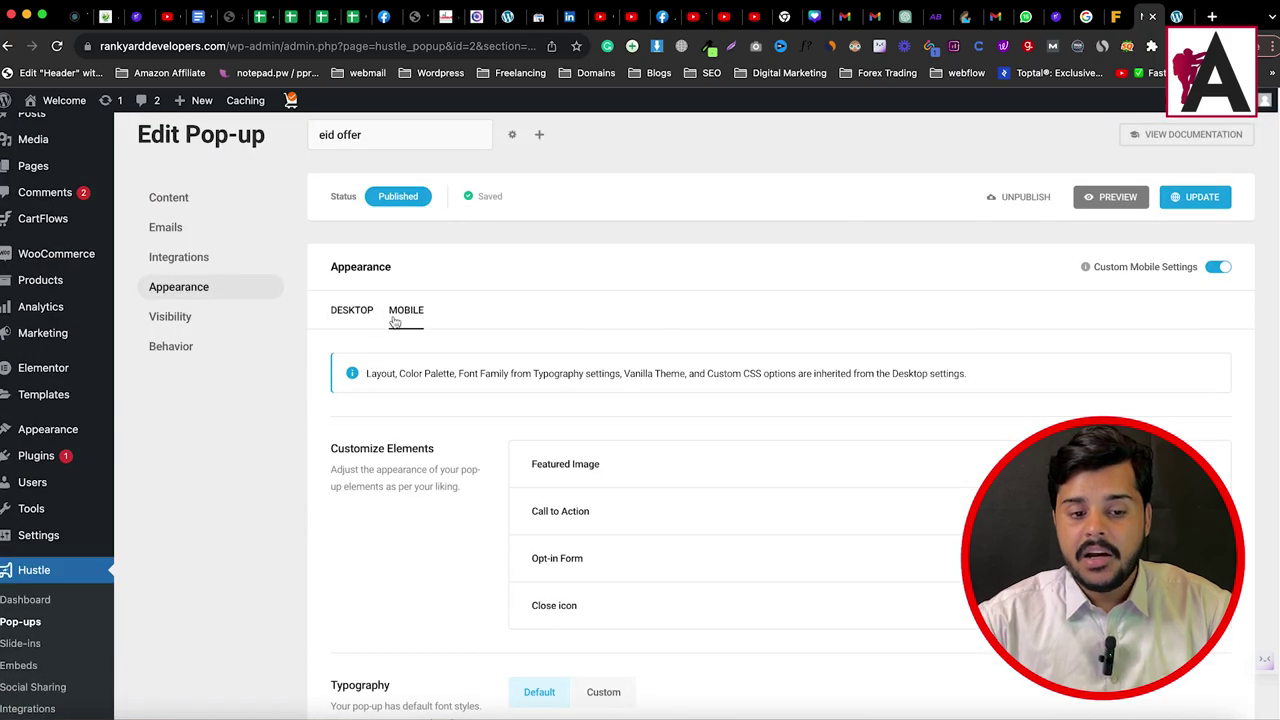
{"action": "scroll", "coordinate": [817, 523], "scroll_direction": "down", "scroll_amount": 5}
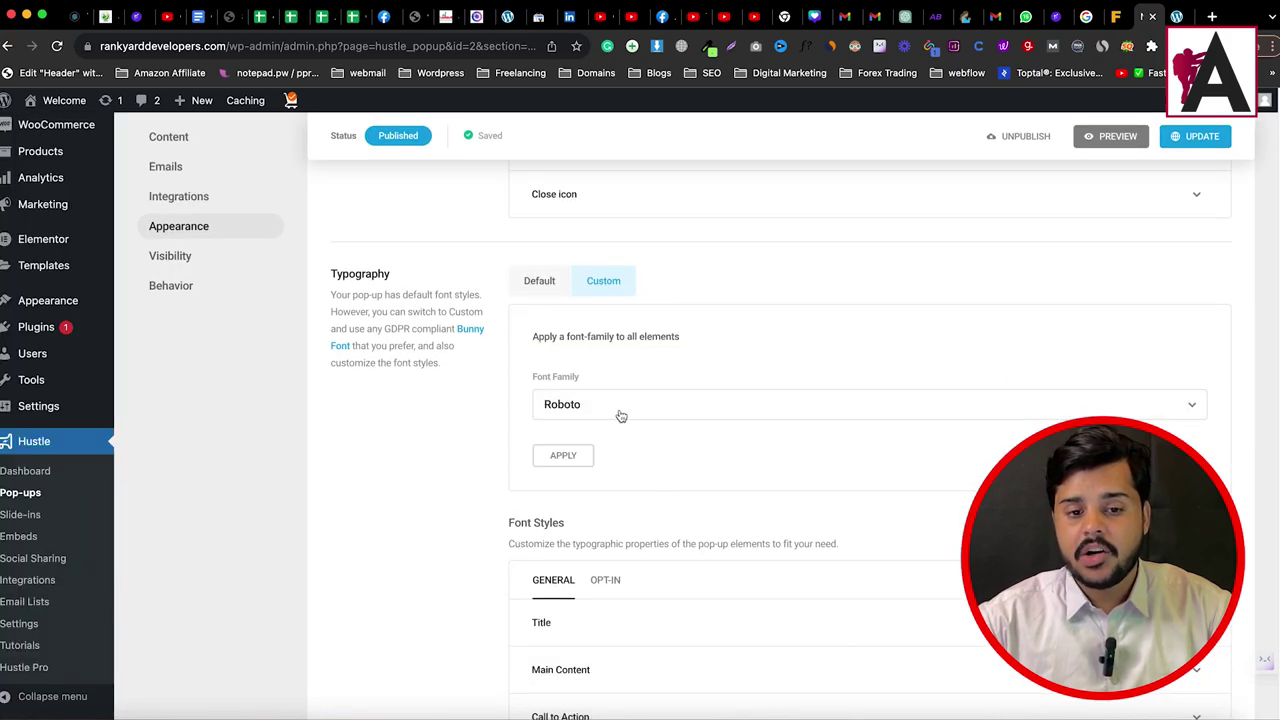
{"action": "scroll", "coordinate": [620, 414], "scroll_direction": "down", "scroll_amount": 2}
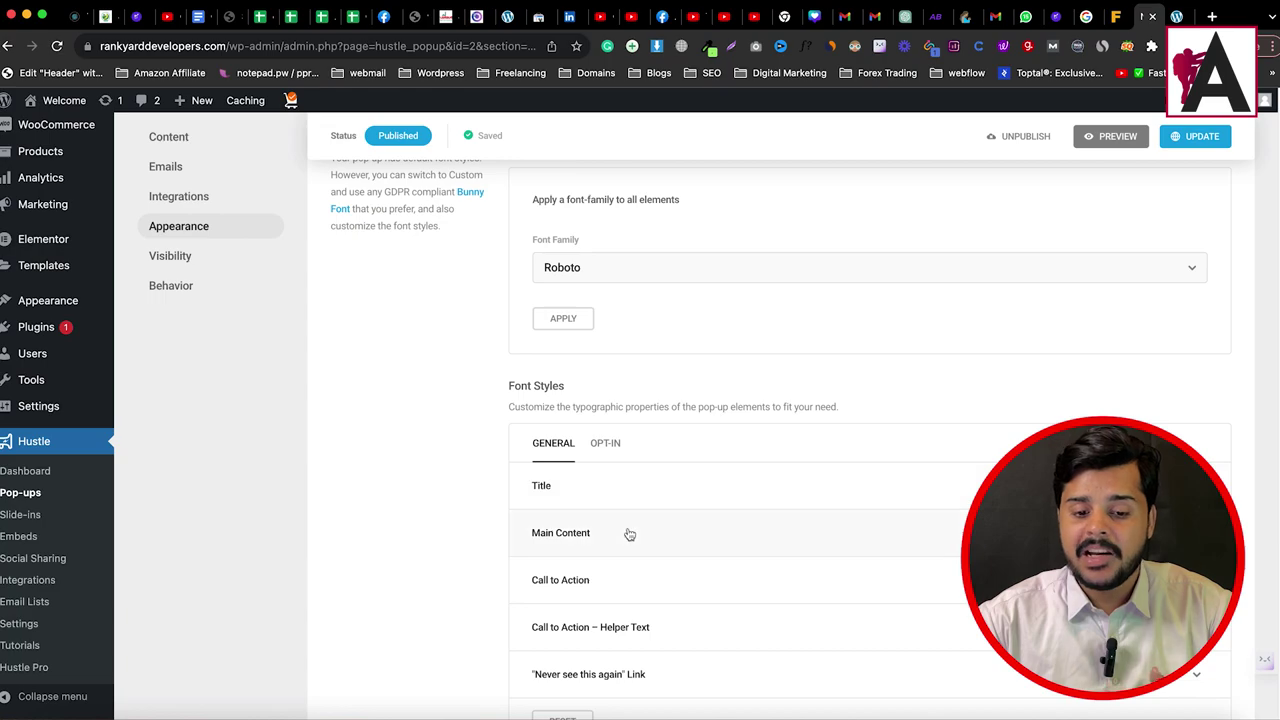
{"action": "scroll", "coordinate": [622, 450], "scroll_direction": "down", "scroll_amount": 3}
{"action": "scroll", "coordinate": [640, 565], "scroll_direction": "down", "scroll_amount": 2}
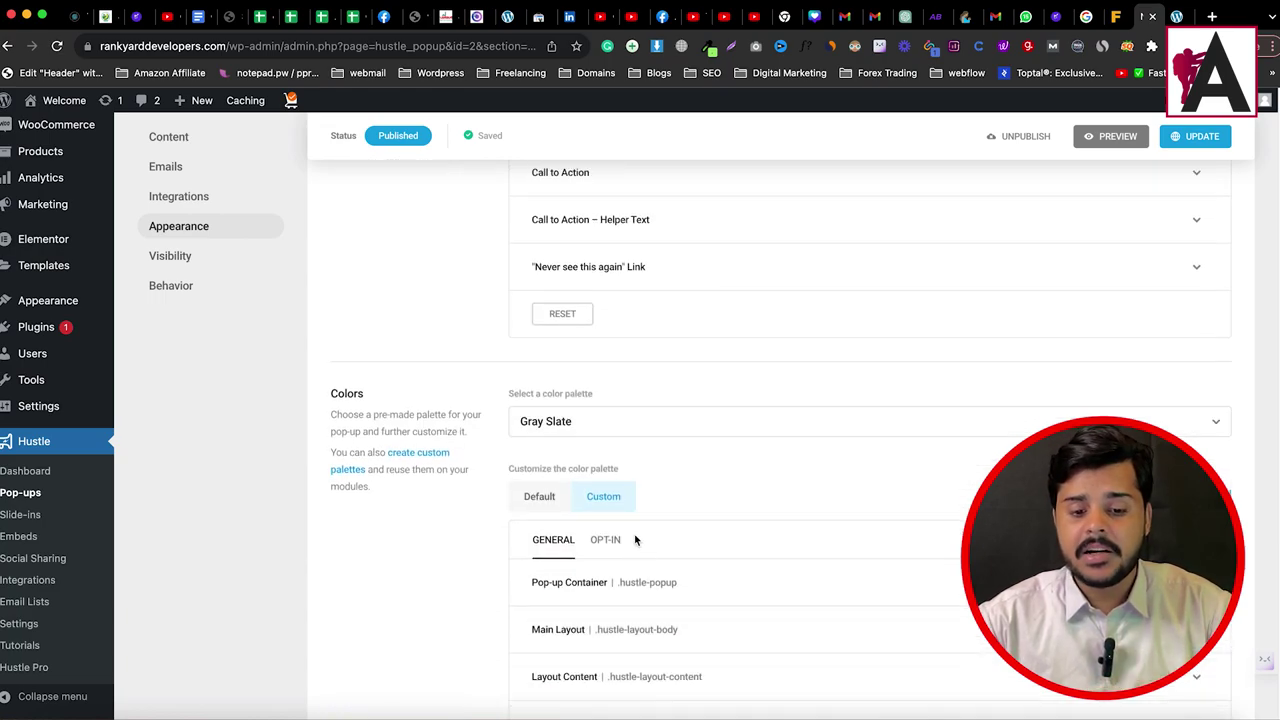
{"action": "scroll", "coordinate": [640, 560], "scroll_direction": "down", "scroll_amount": 4}
{"action": "scroll", "coordinate": [595, 420], "scroll_direction": "down", "scroll_amount": 9}
{"action": "scroll", "coordinate": [629, 446], "scroll_direction": "down", "scroll_amount": 10}
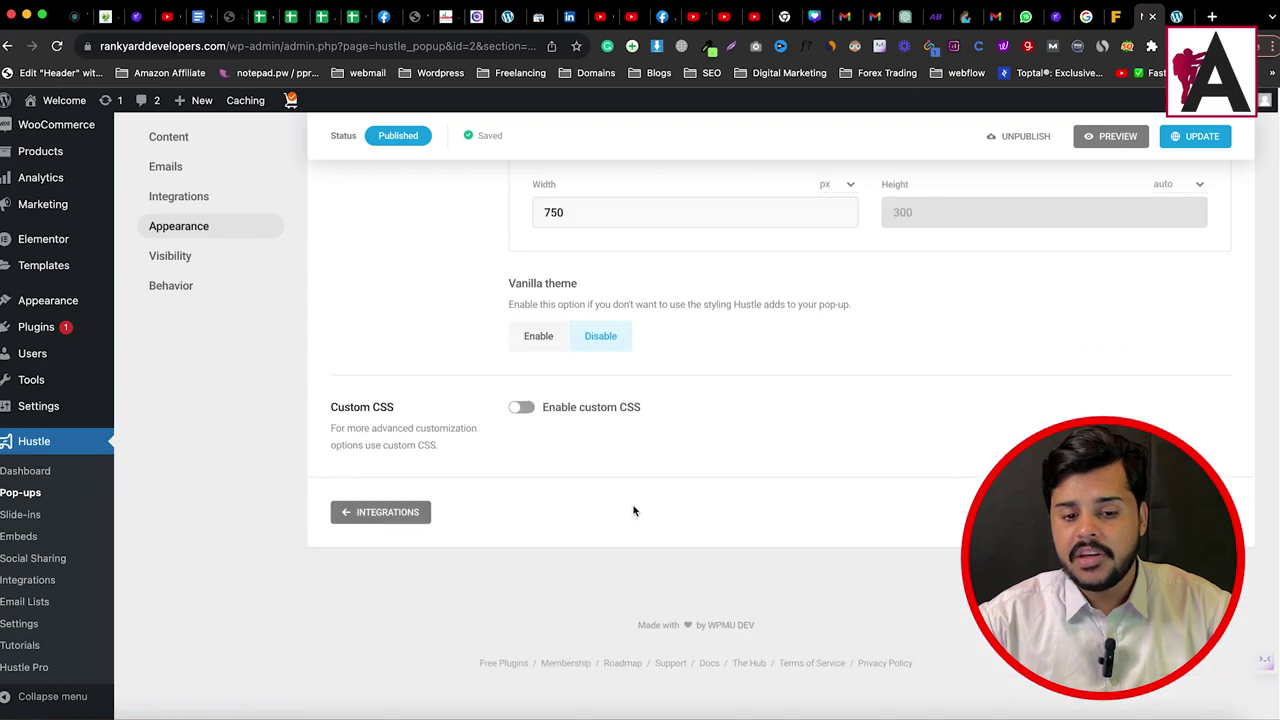
{"action": "scroll", "coordinate": [634, 509], "scroll_direction": "up", "scroll_amount": 8}
{"action": "scroll", "coordinate": [631, 515], "scroll_direction": "up", "scroll_amount": 4}
{"action": "scroll", "coordinate": [557, 500], "scroll_direction": "down", "scroll_amount": 12}
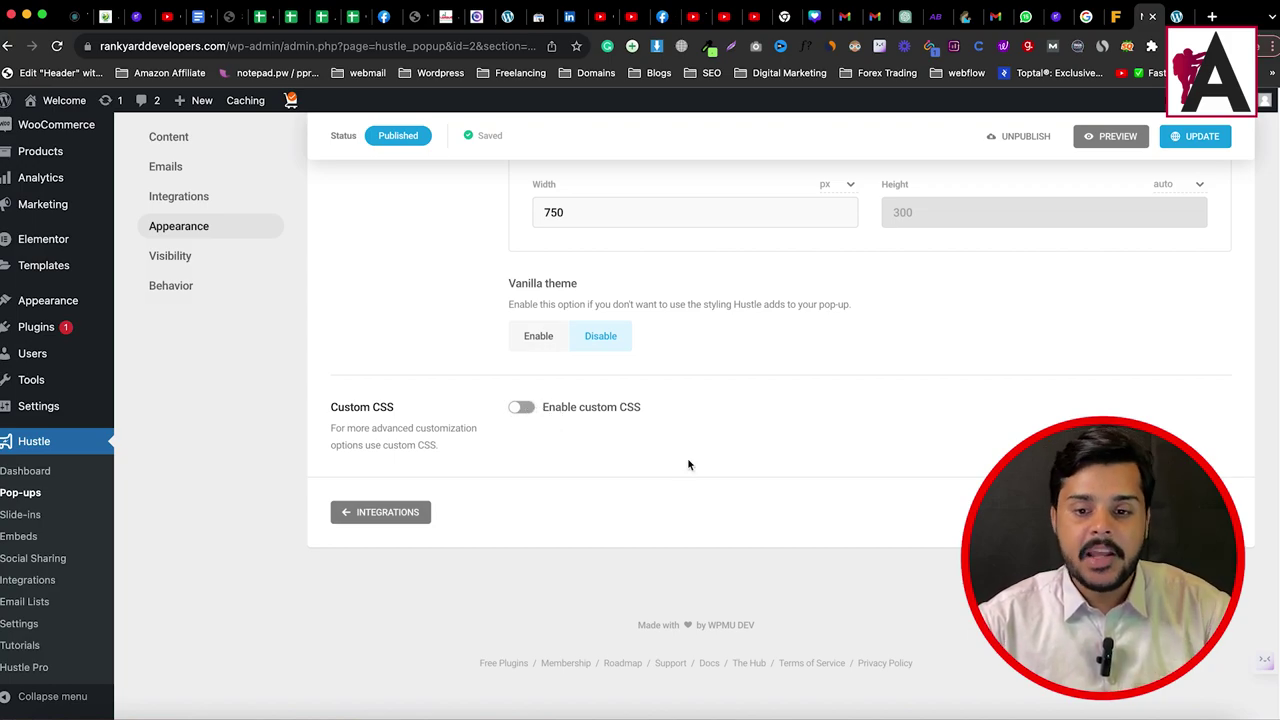
{"action": "scroll", "coordinate": [688, 464], "scroll_direction": "up", "scroll_amount": 5}
{"action": "scroll", "coordinate": [688, 464], "scroll_direction": "up", "scroll_amount": 15}
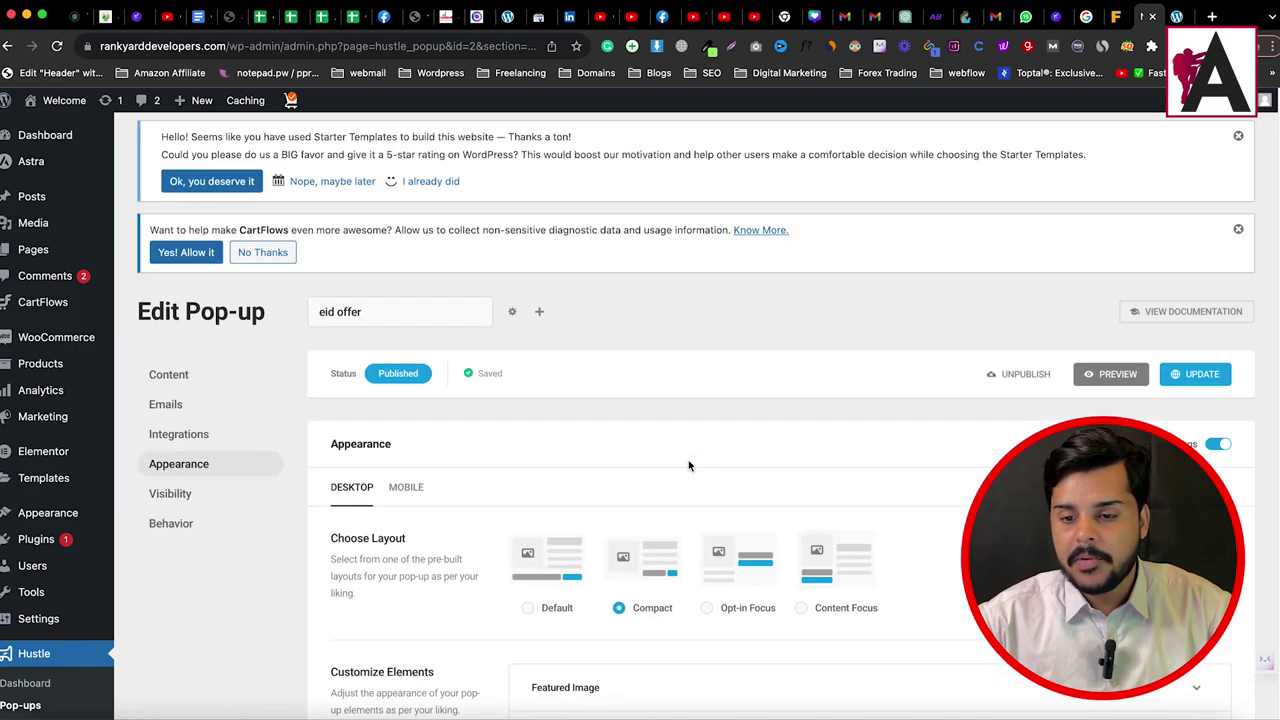
Step: Open Visibility rules and browse the conditions list, closing it without adding any
{"action": "left_click", "coordinate": [168, 495]}
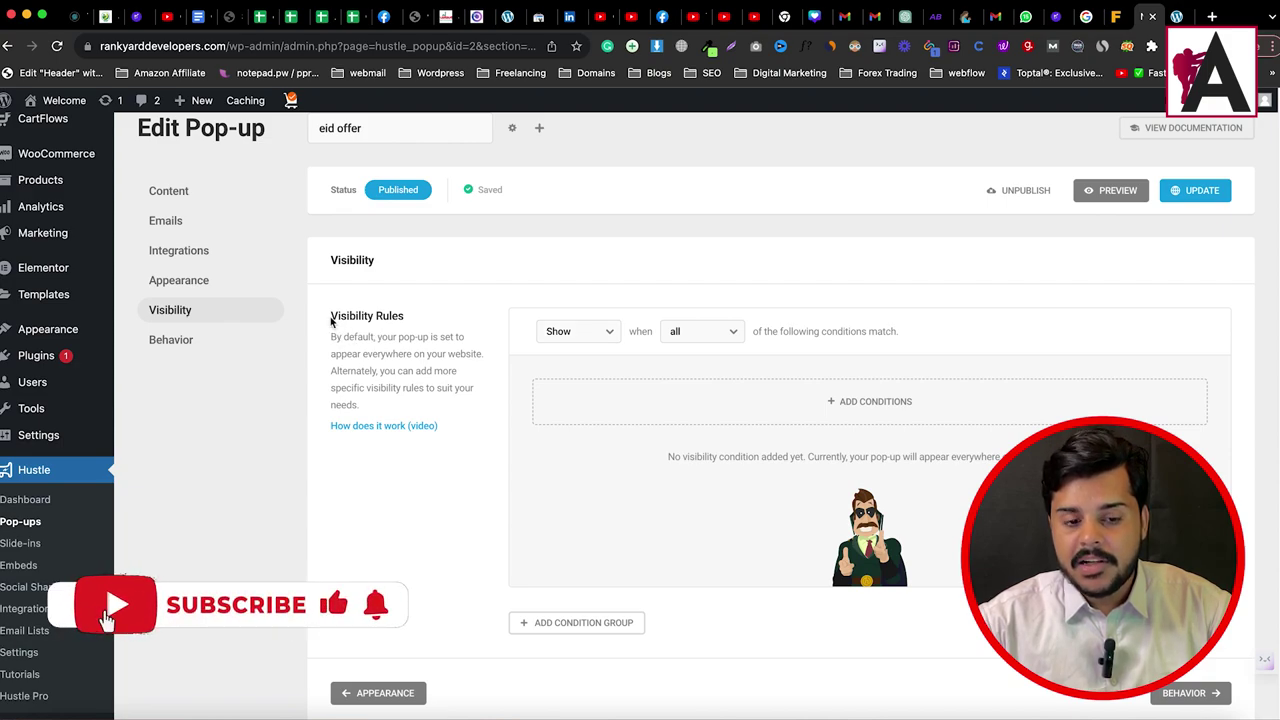
{"action": "left_click_drag", "start_coordinate": [332, 318], "coordinate": [423, 320]}
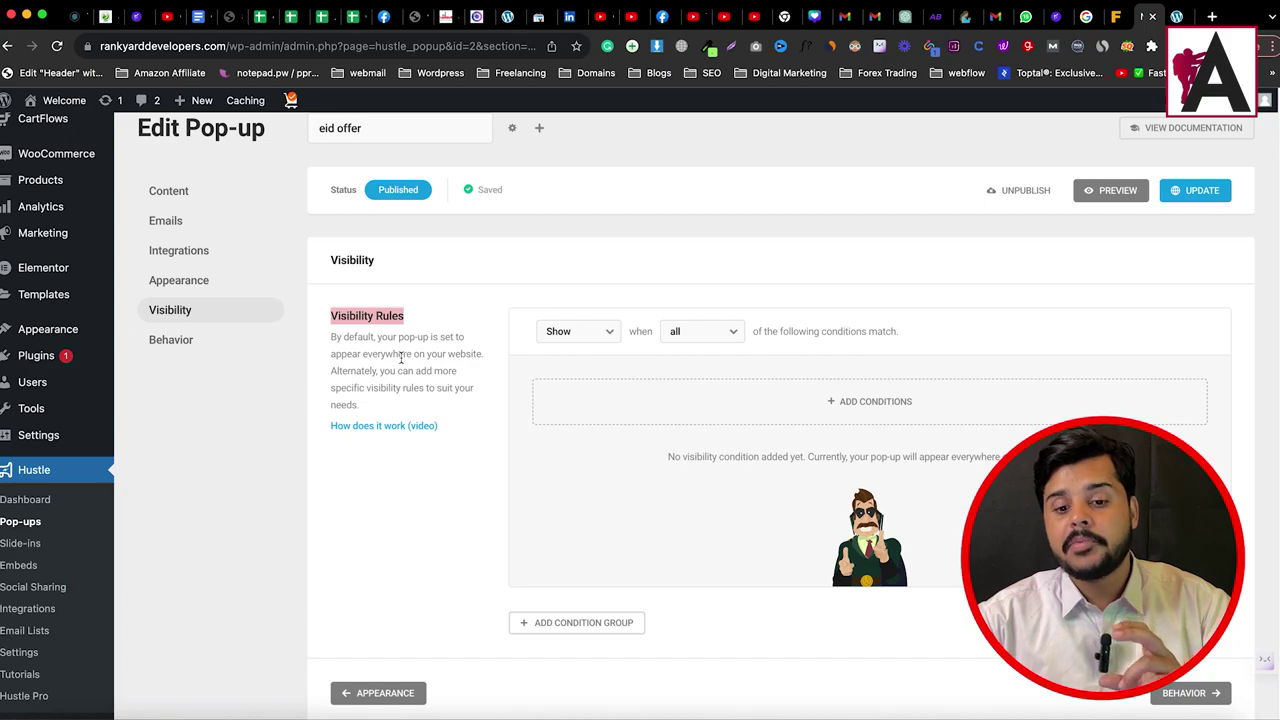
{"action": "left_click", "coordinate": [872, 418]}
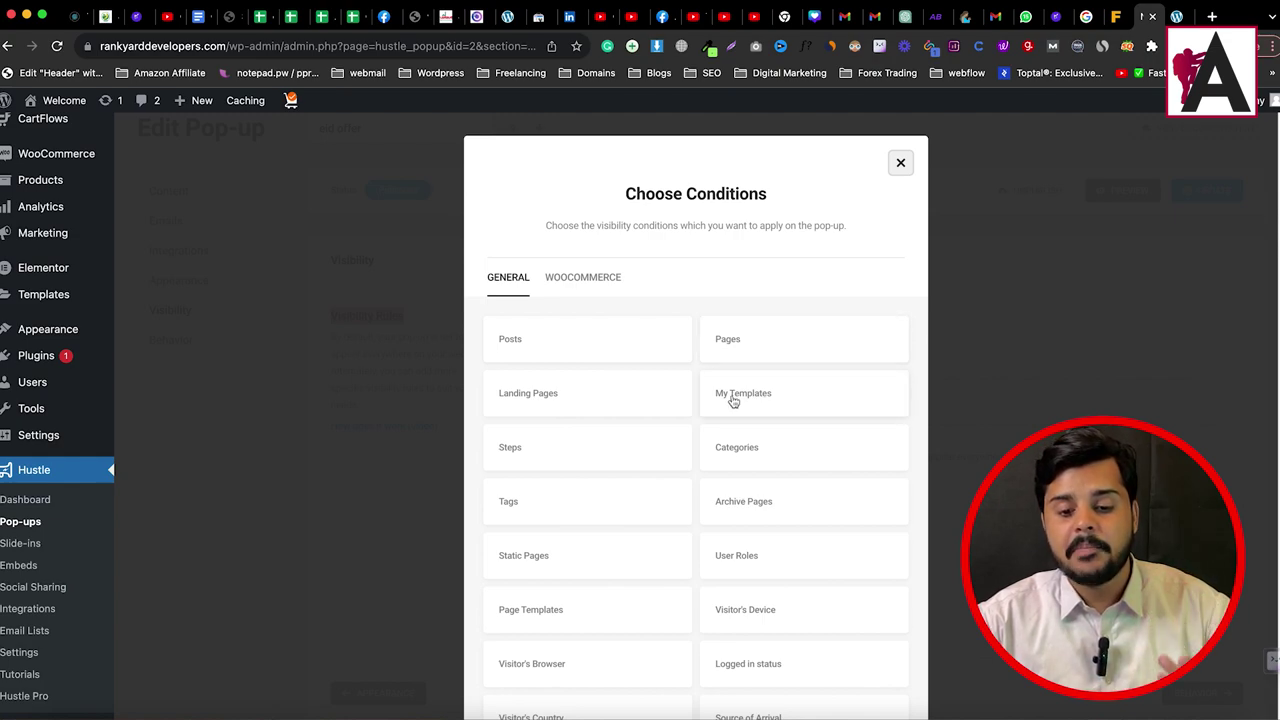
{"action": "left_click", "coordinate": [899, 164]}
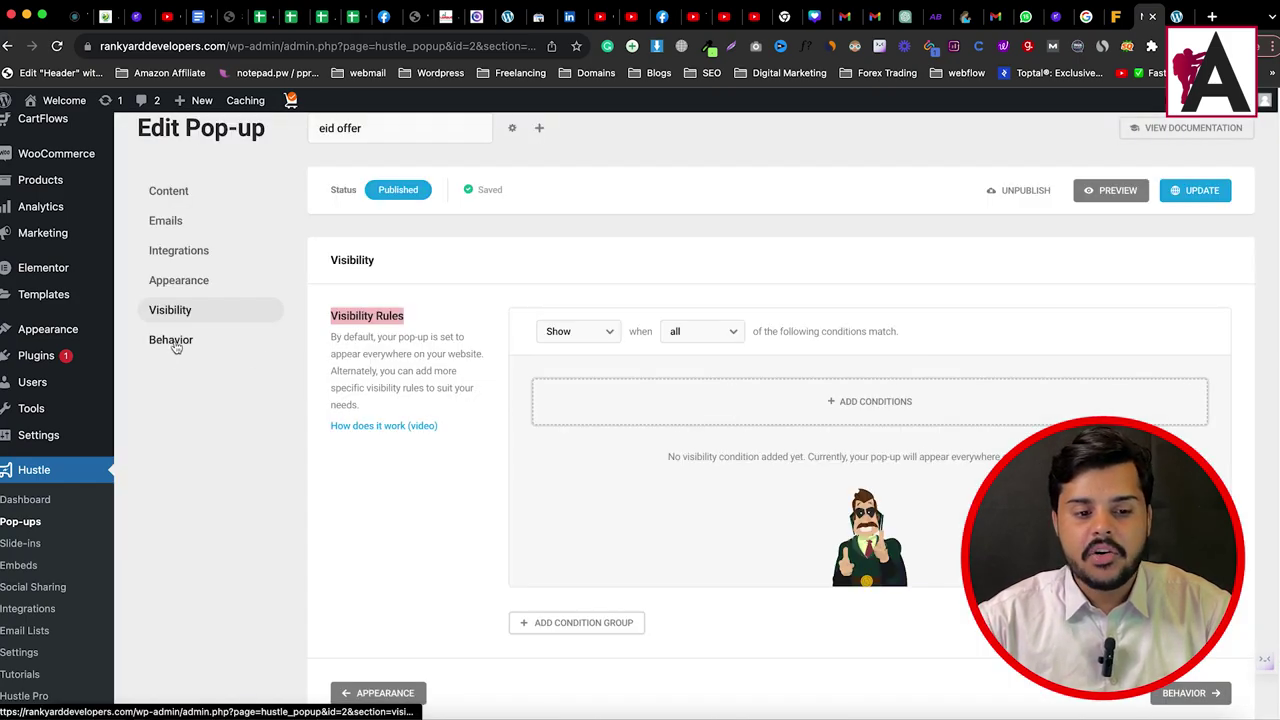
Step: In Behavior settings, view the 3-second Time trigger's delay and switch it off
{"action": "left_click", "coordinate": [170, 341]}
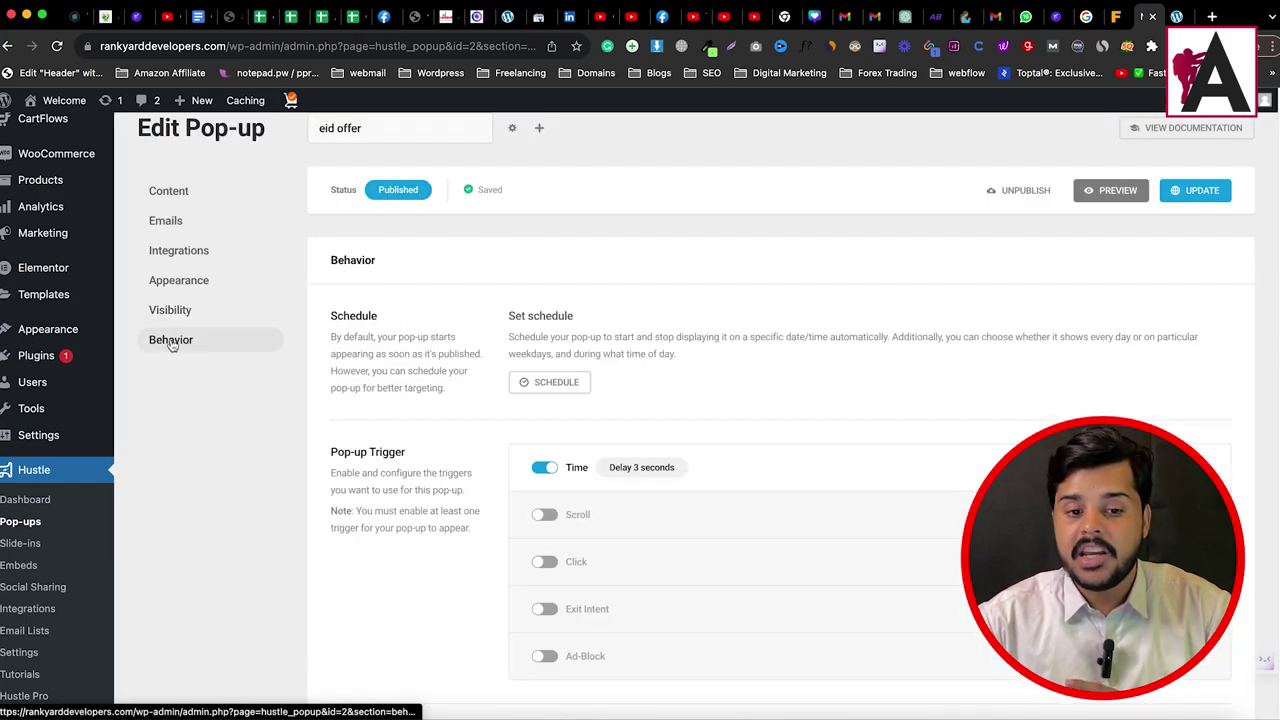
{"action": "scroll", "coordinate": [390, 366], "scroll_direction": "down", "scroll_amount": 1}
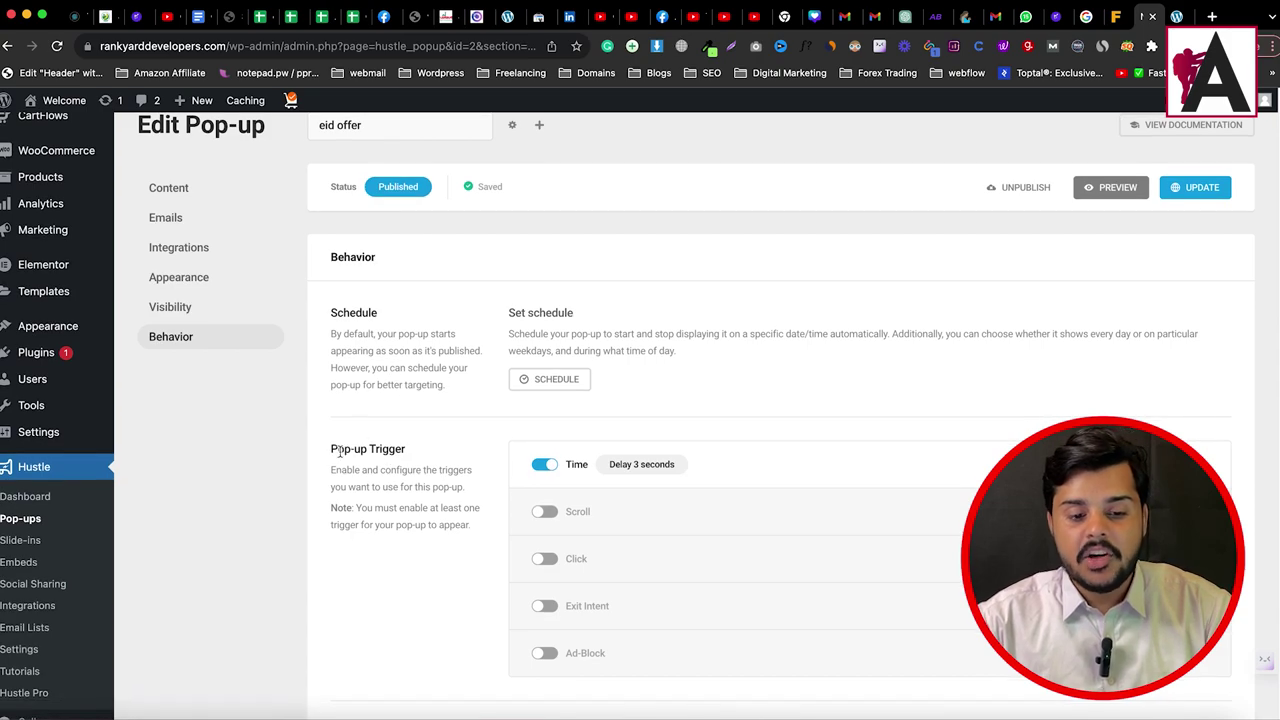
{"action": "left_click_drag", "start_coordinate": [332, 447], "coordinate": [423, 449]}
{"action": "scroll", "coordinate": [545, 450], "scroll_direction": "down", "scroll_amount": 3}
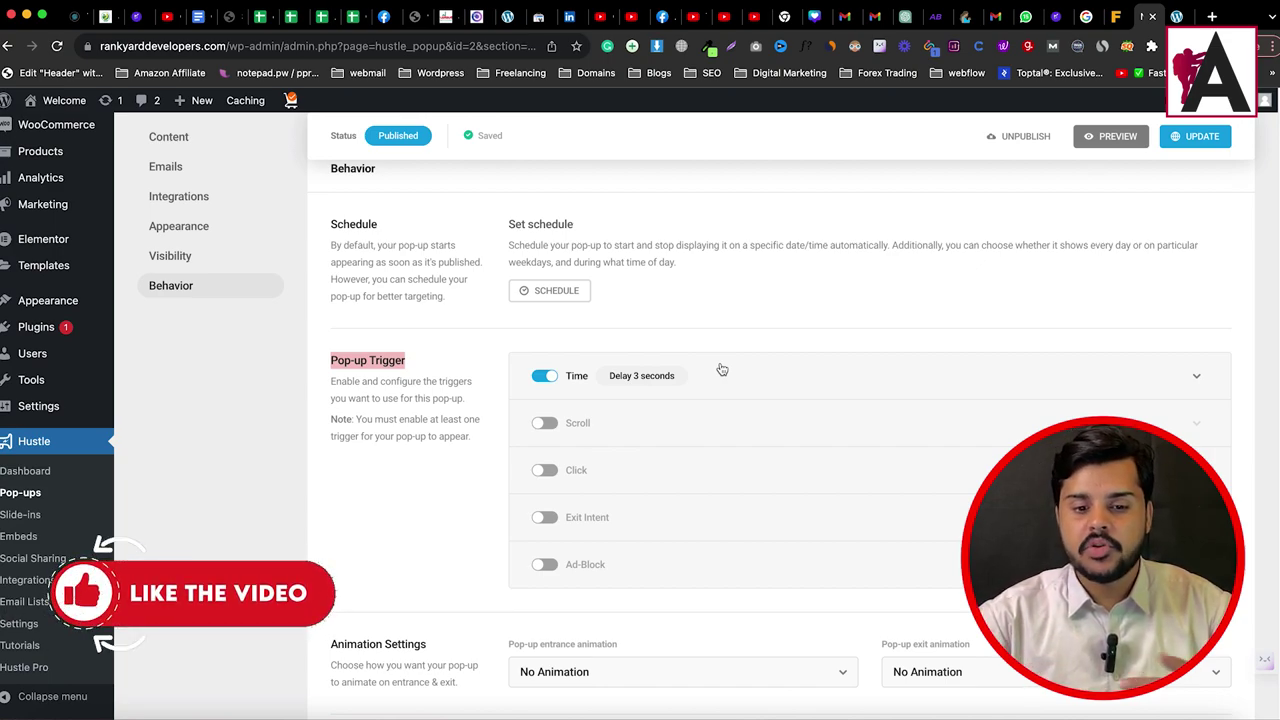
{"action": "left_click", "coordinate": [1198, 378]}
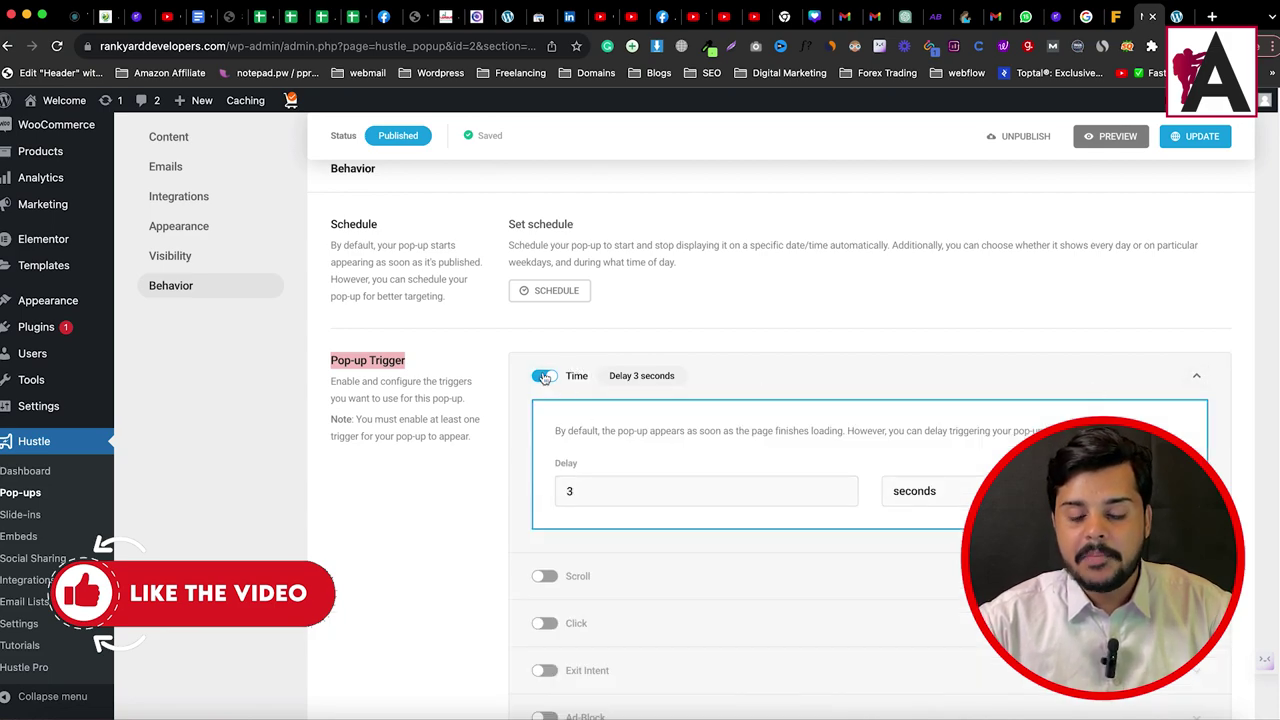
{"action": "left_click", "coordinate": [541, 377]}
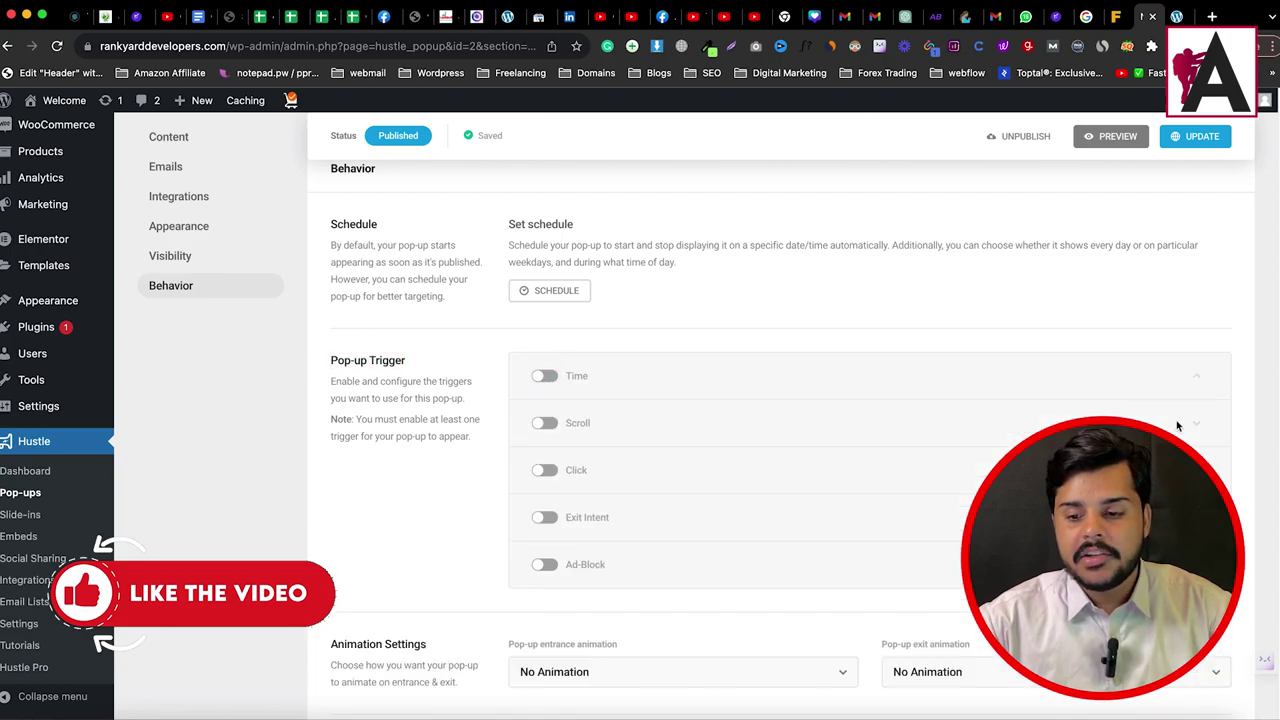
Step: Try the Scroll and Click triggers, viewing their settings and switching each off
{"action": "left_click", "coordinate": [545, 424]}
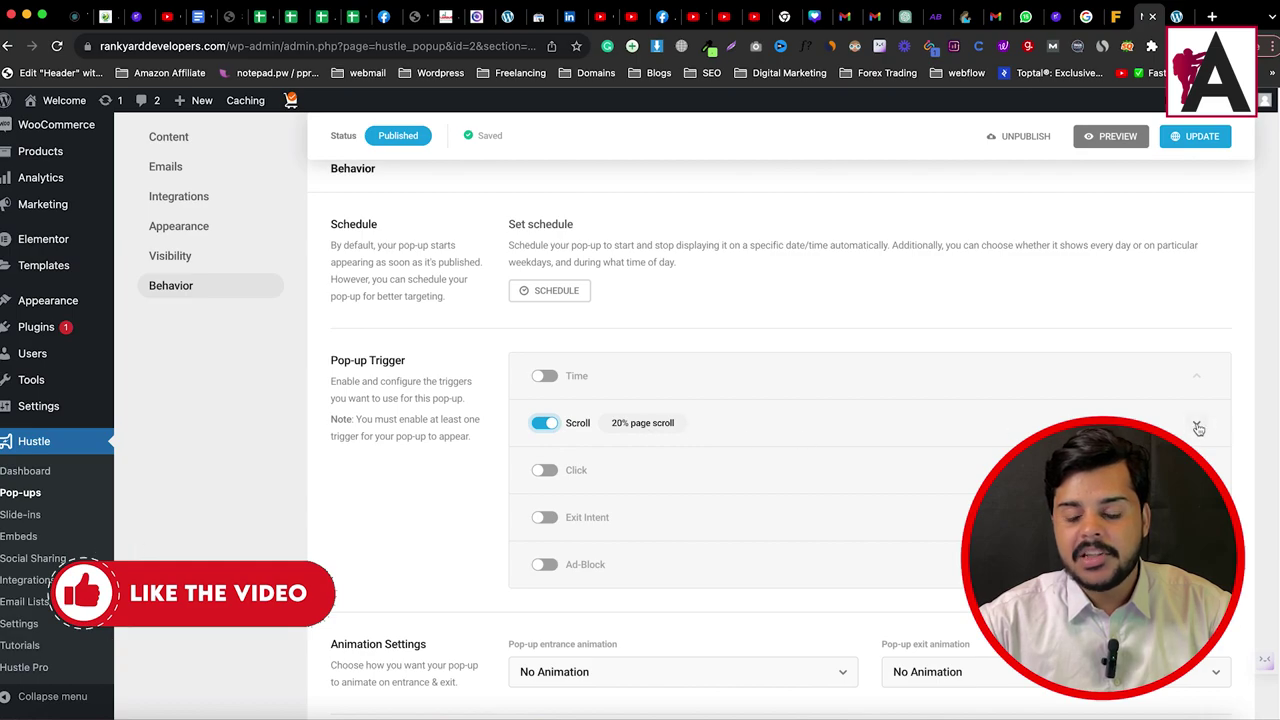
{"action": "left_click", "coordinate": [1198, 428]}
{"action": "scroll", "coordinate": [800, 440], "scroll_direction": "down", "scroll_amount": 1}
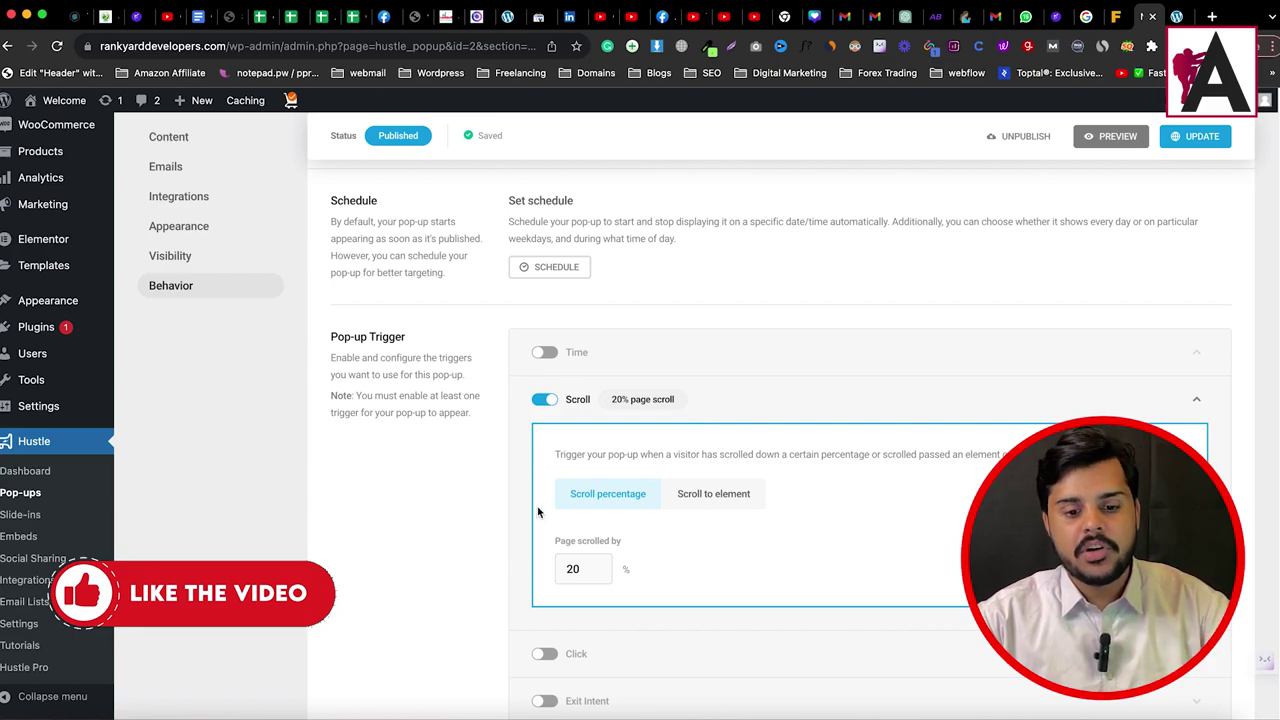
{"action": "left_click", "coordinate": [545, 402]}
{"action": "left_click", "coordinate": [545, 447]}
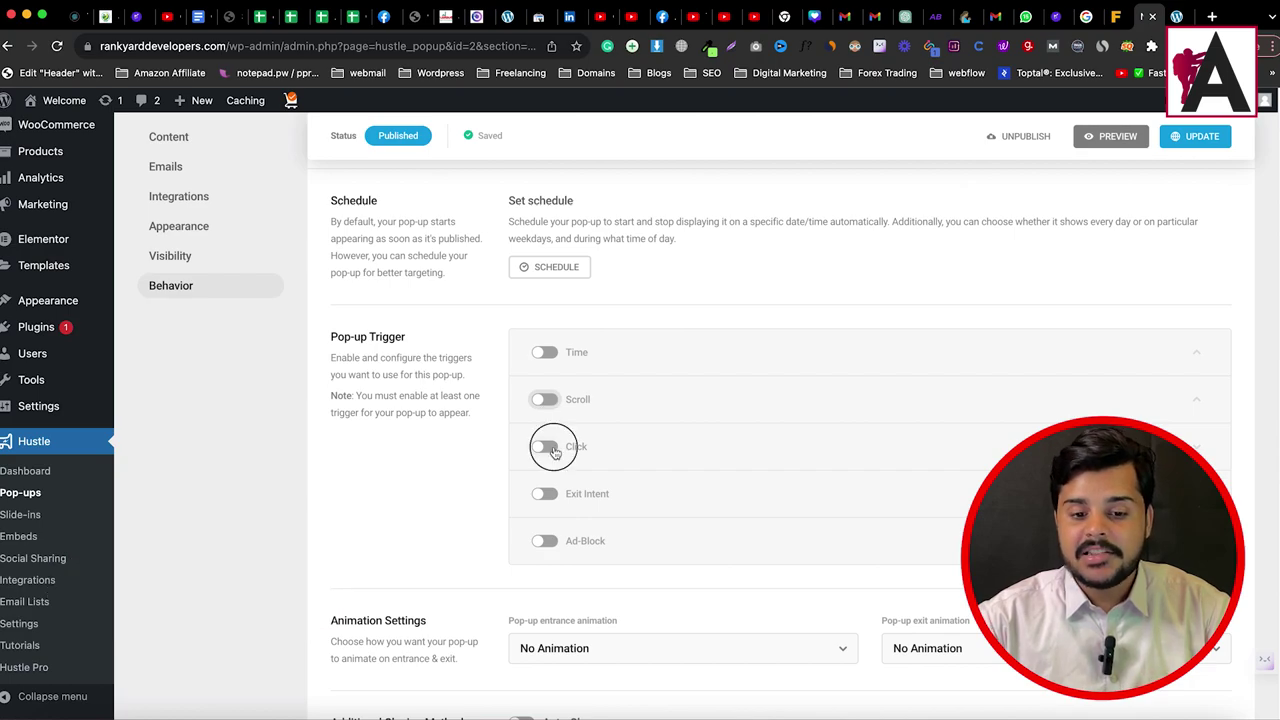
{"action": "left_click", "coordinate": [1196, 446]}
{"action": "scroll", "coordinate": [918, 534], "scroll_direction": "down", "scroll_amount": 3}
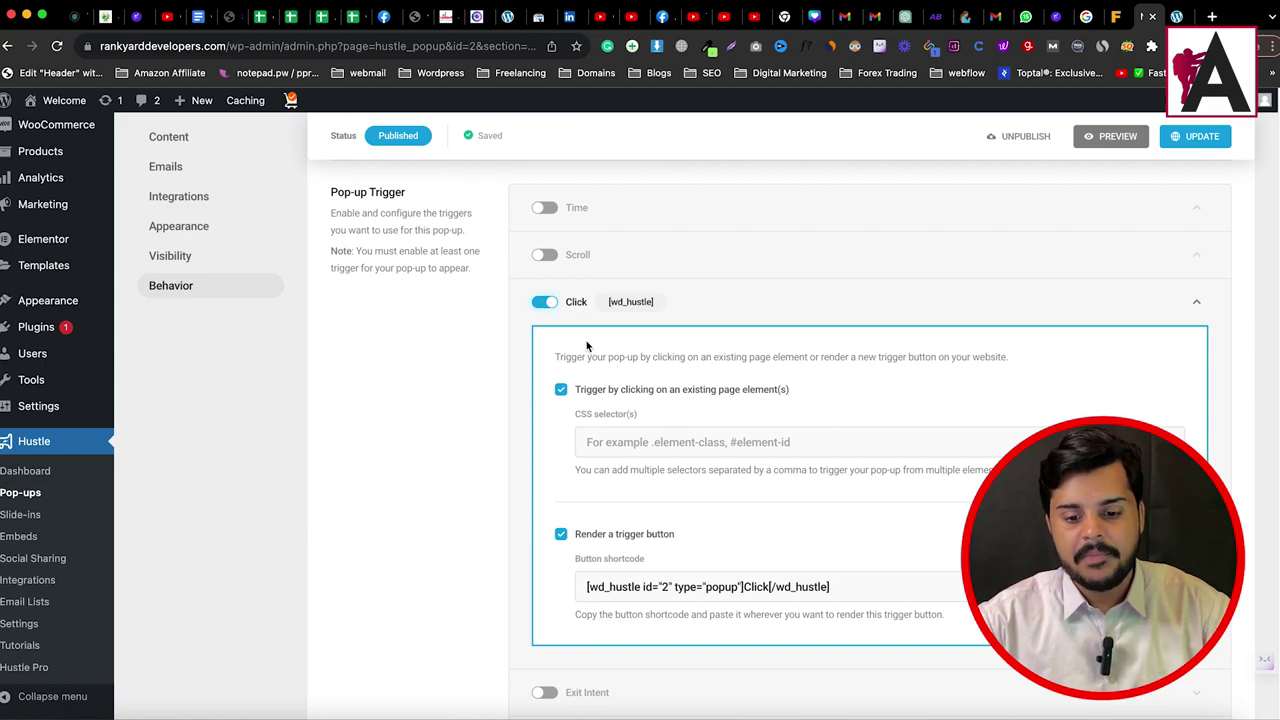
{"action": "left_click_drag", "start_coordinate": [857, 594], "coordinate": [588, 586]}
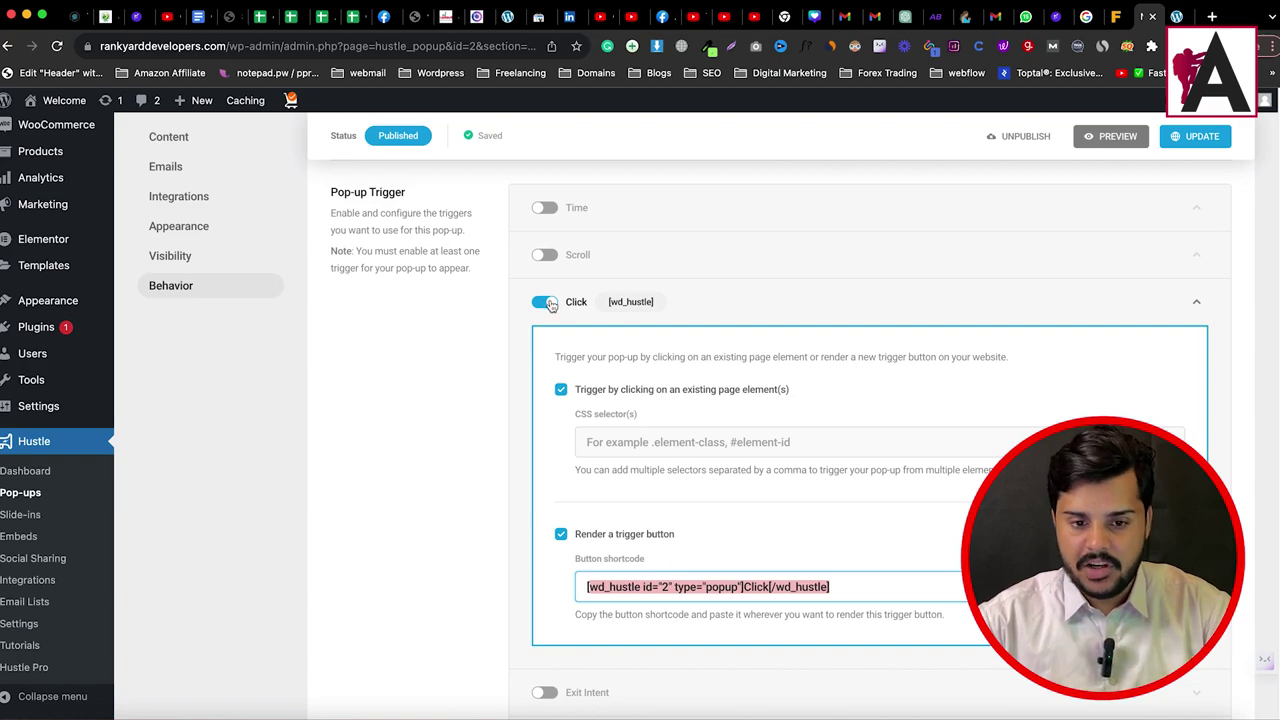
{"action": "left_click", "coordinate": [542, 305]}
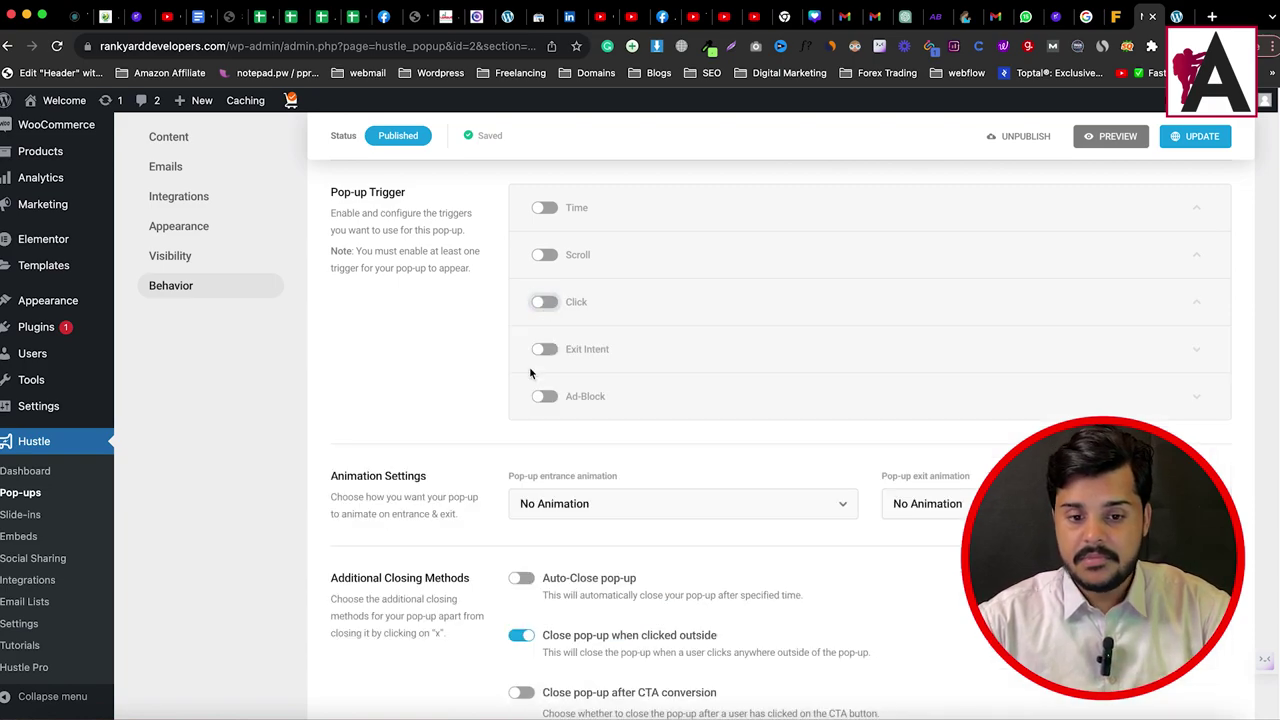
Step: Try the Exit Intent and Ad-Block triggers, viewing their settings and switching each off
{"action": "left_click", "coordinate": [548, 350]}
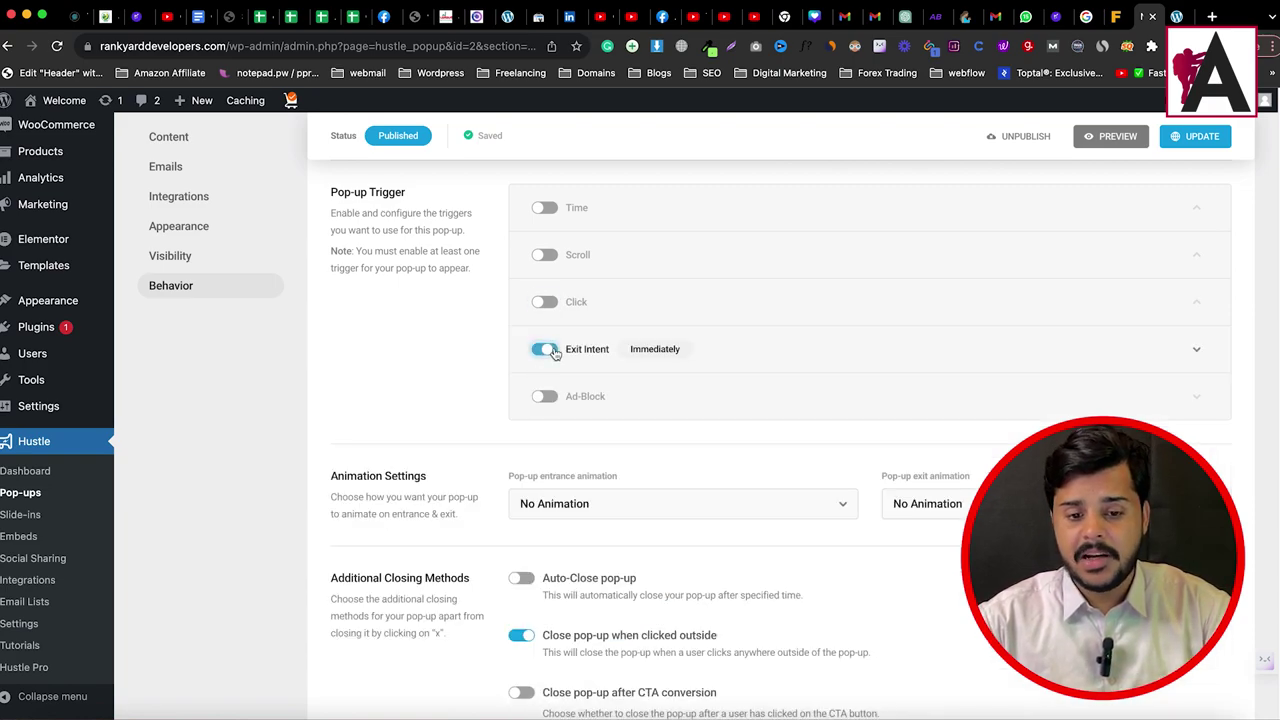
{"action": "left_click", "coordinate": [1196, 349]}
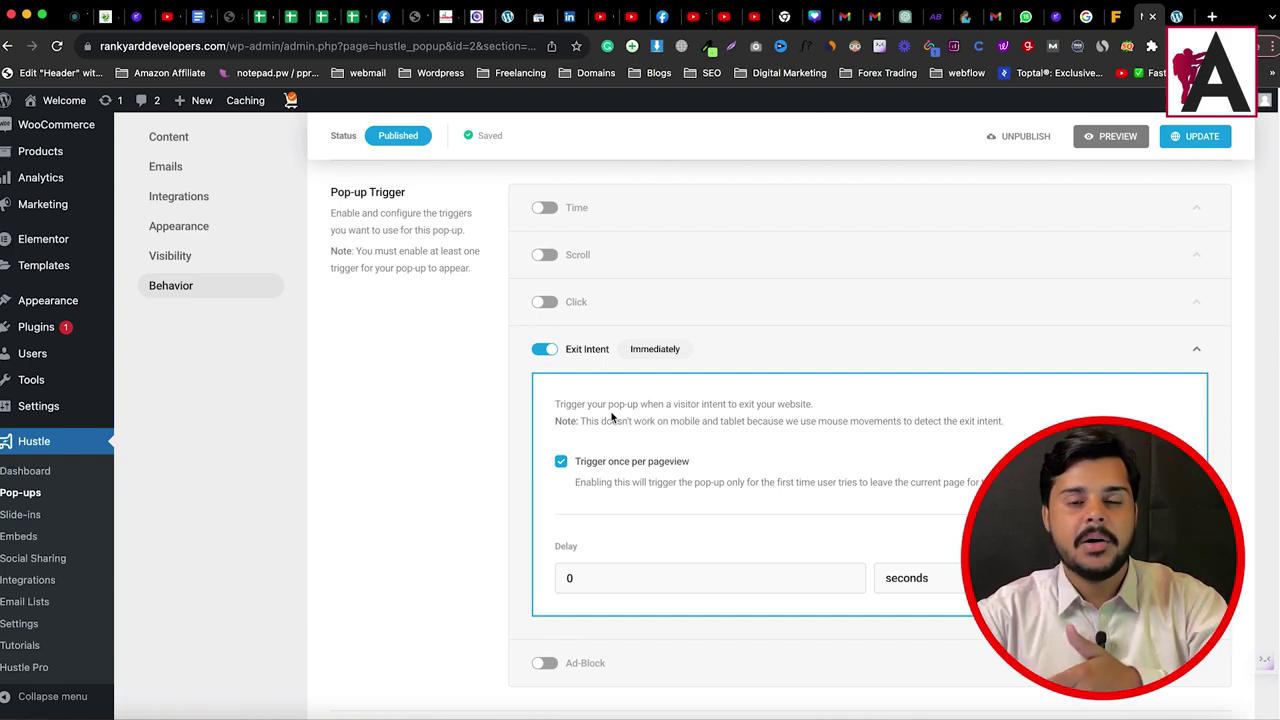
{"action": "left_click", "coordinate": [545, 351]}
{"action": "left_click", "coordinate": [543, 398]}
{"action": "left_click", "coordinate": [1197, 398]}
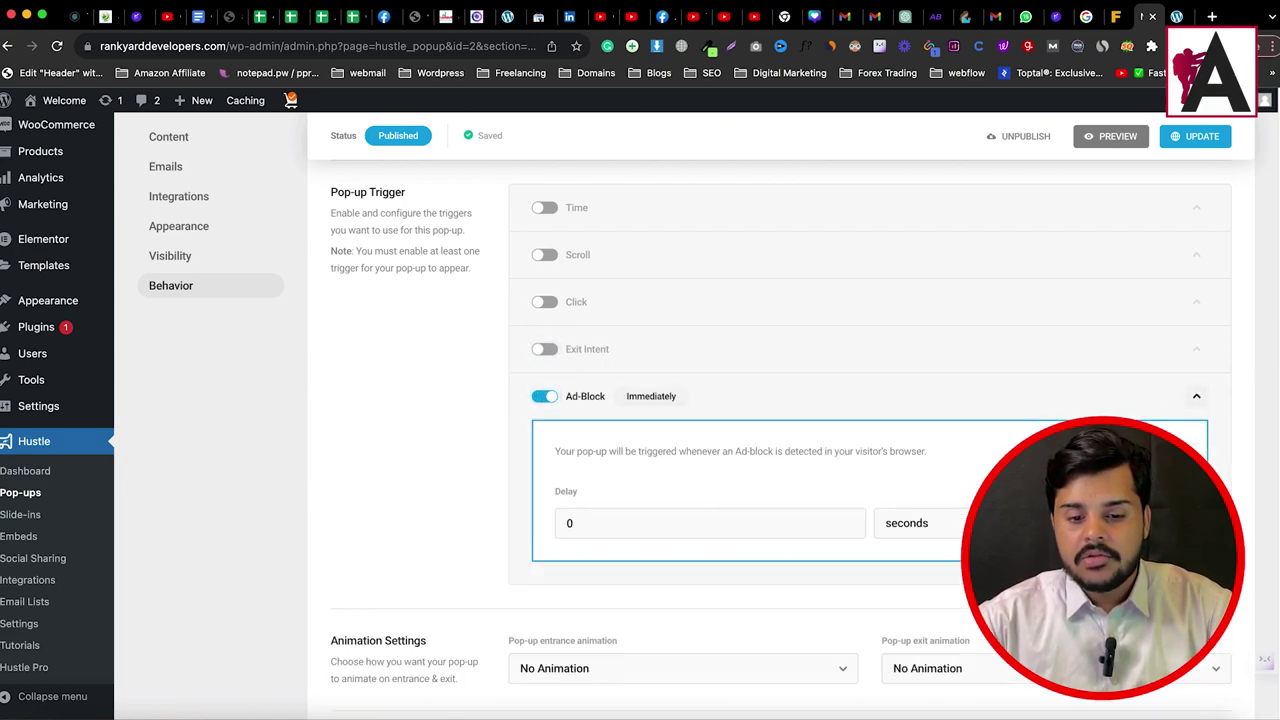
{"action": "left_click_drag", "start_coordinate": [571, 451], "coordinate": [915, 451]}
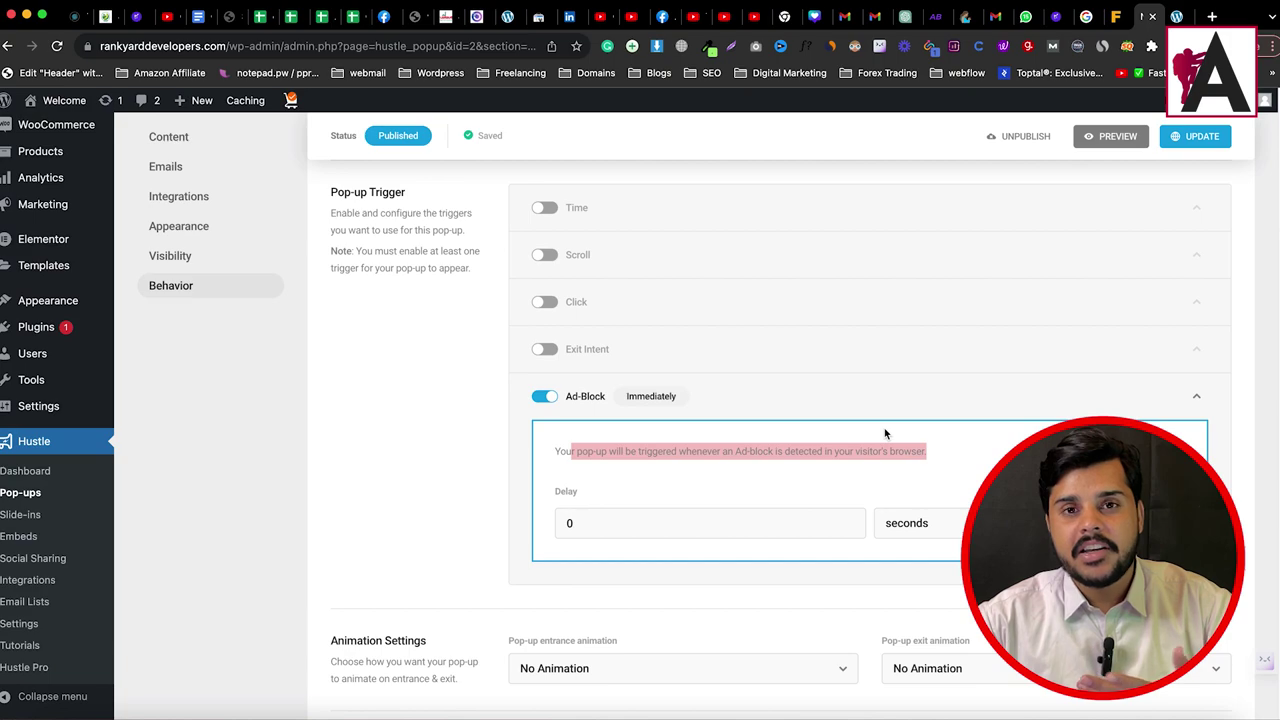
{"action": "left_click", "coordinate": [543, 397]}
Step: Re-enable the 3-second Time trigger and save the pop-up
{"action": "scroll", "coordinate": [570, 320], "scroll_direction": "up", "scroll_amount": 1}
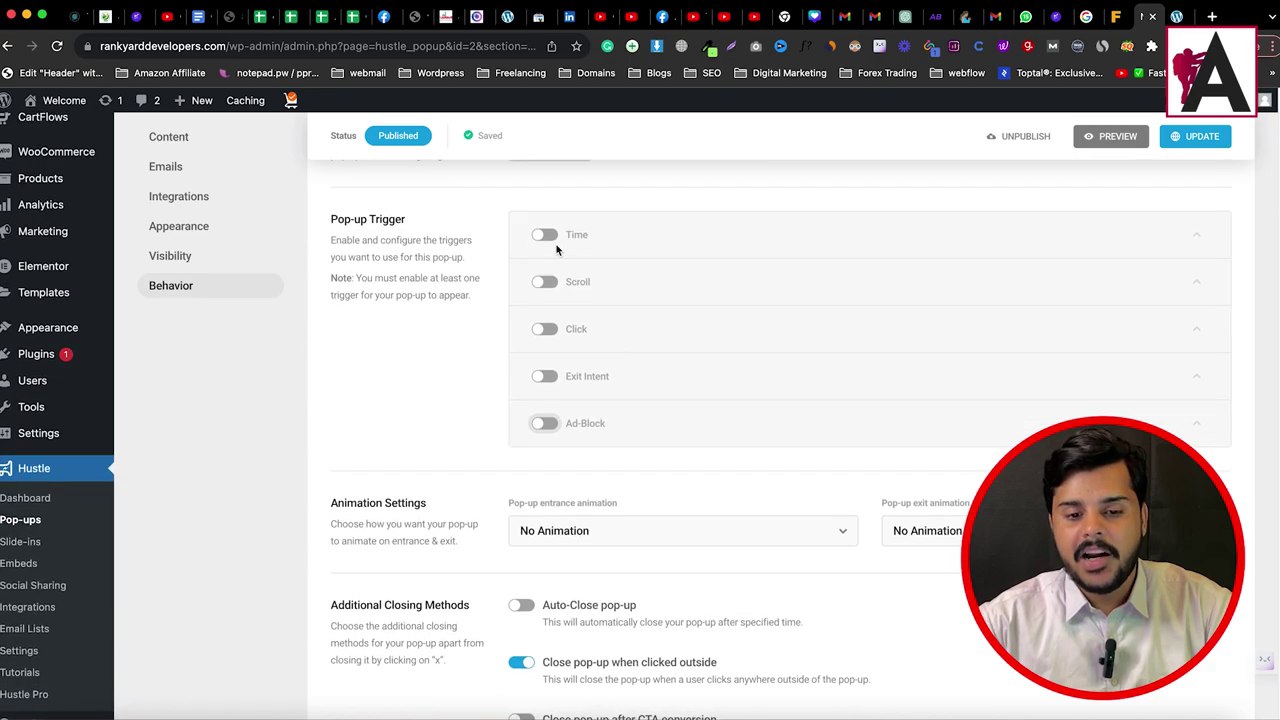
{"action": "left_click", "coordinate": [546, 236]}
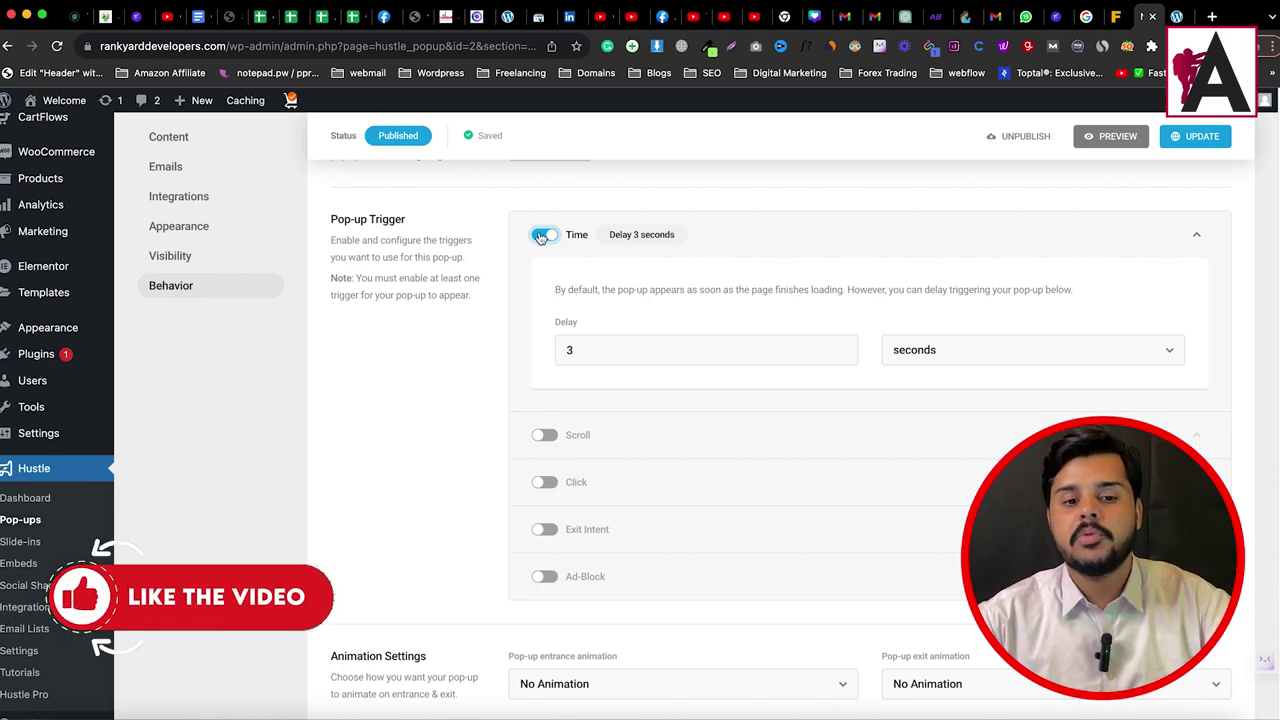
{"action": "left_click", "coordinate": [1192, 143]}
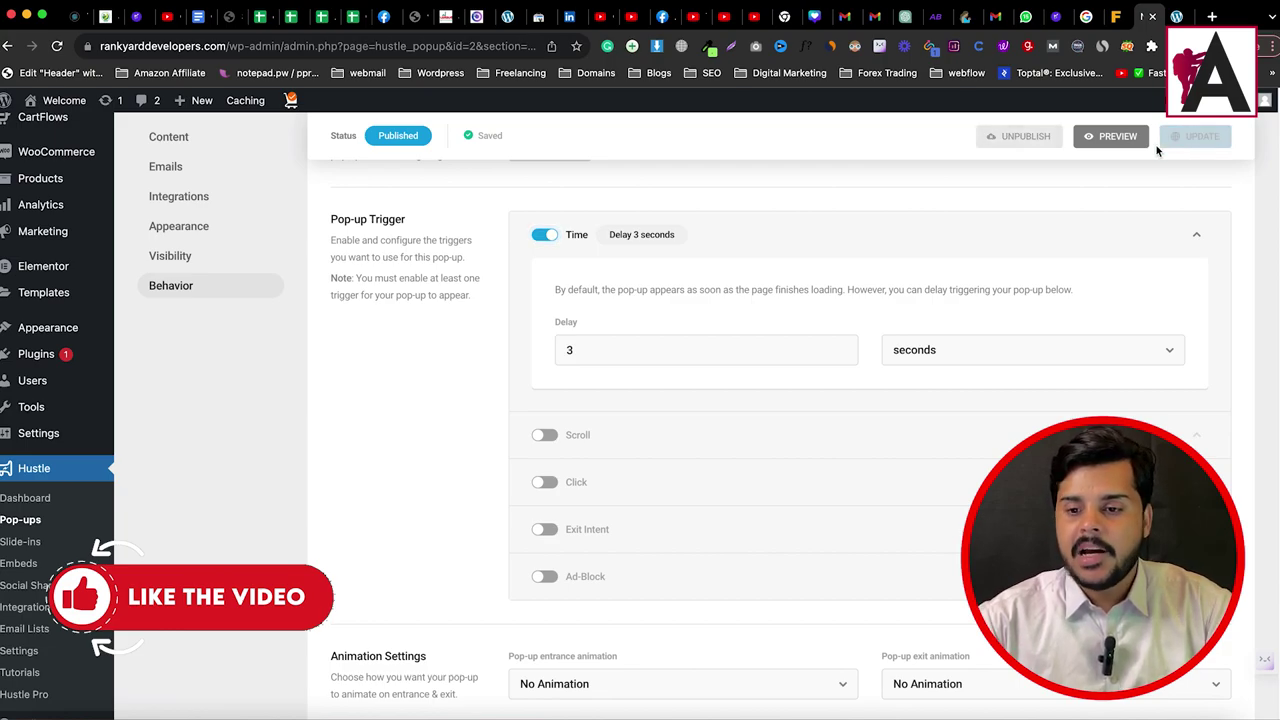
Step: Set the entrance animation to Bounce In Up and update the pop-up
{"action": "scroll", "coordinate": [680, 488], "scroll_direction": "down", "scroll_amount": 3}
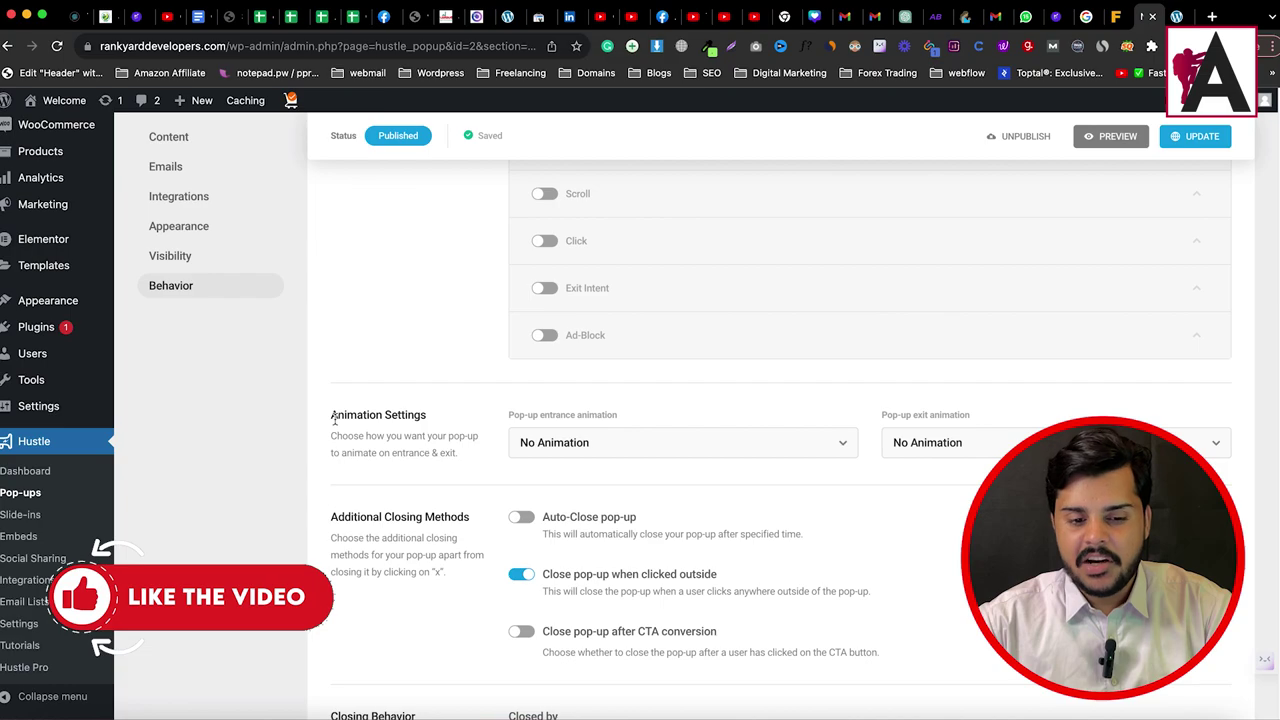
{"action": "left_click_drag", "start_coordinate": [335, 420], "coordinate": [425, 415]}
{"action": "left_click", "coordinate": [623, 450]}
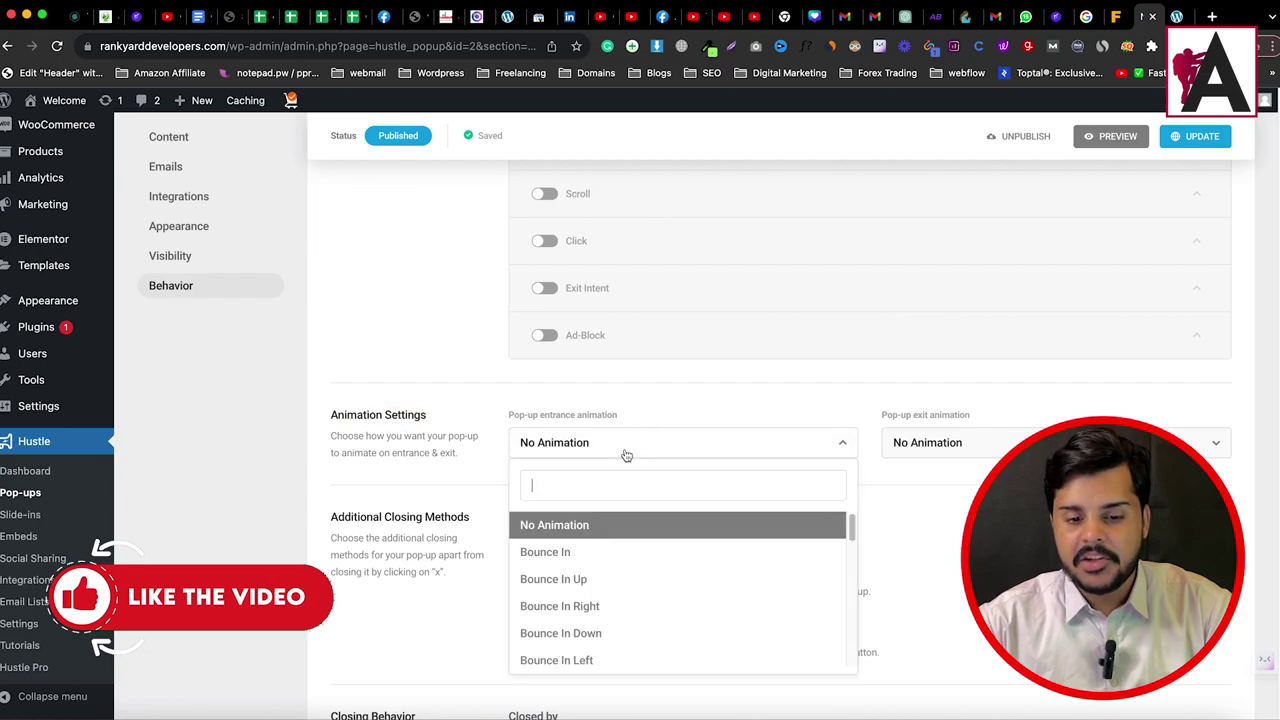
{"action": "left_click", "coordinate": [594, 580]}
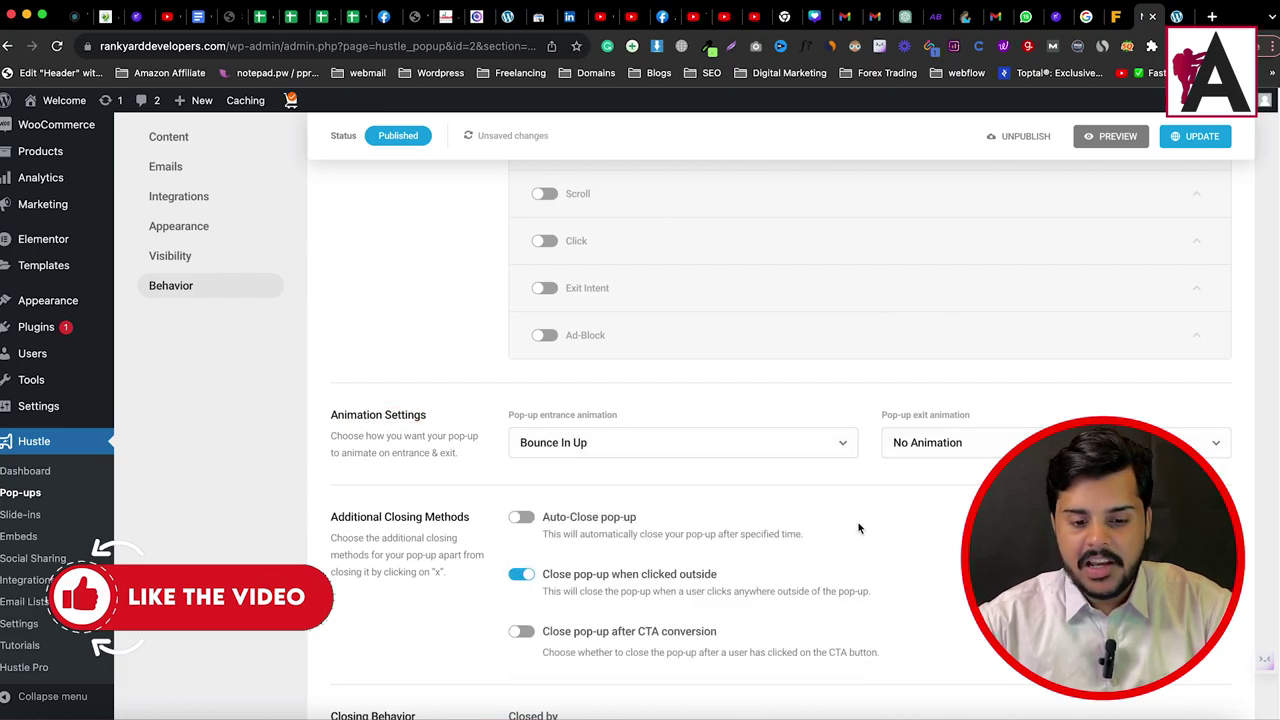
{"action": "scroll", "coordinate": [858, 528], "scroll_direction": "down", "scroll_amount": 2}
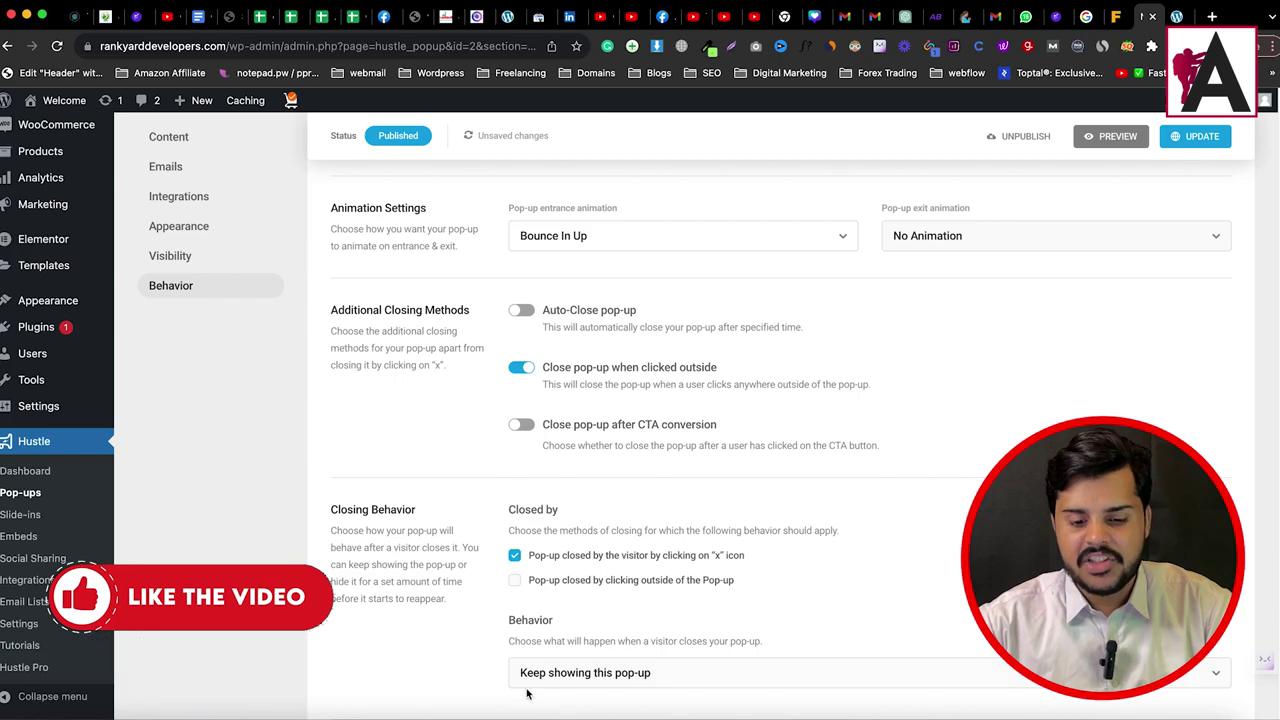
{"action": "scroll", "coordinate": [527, 693], "scroll_direction": "down", "scroll_amount": 10}
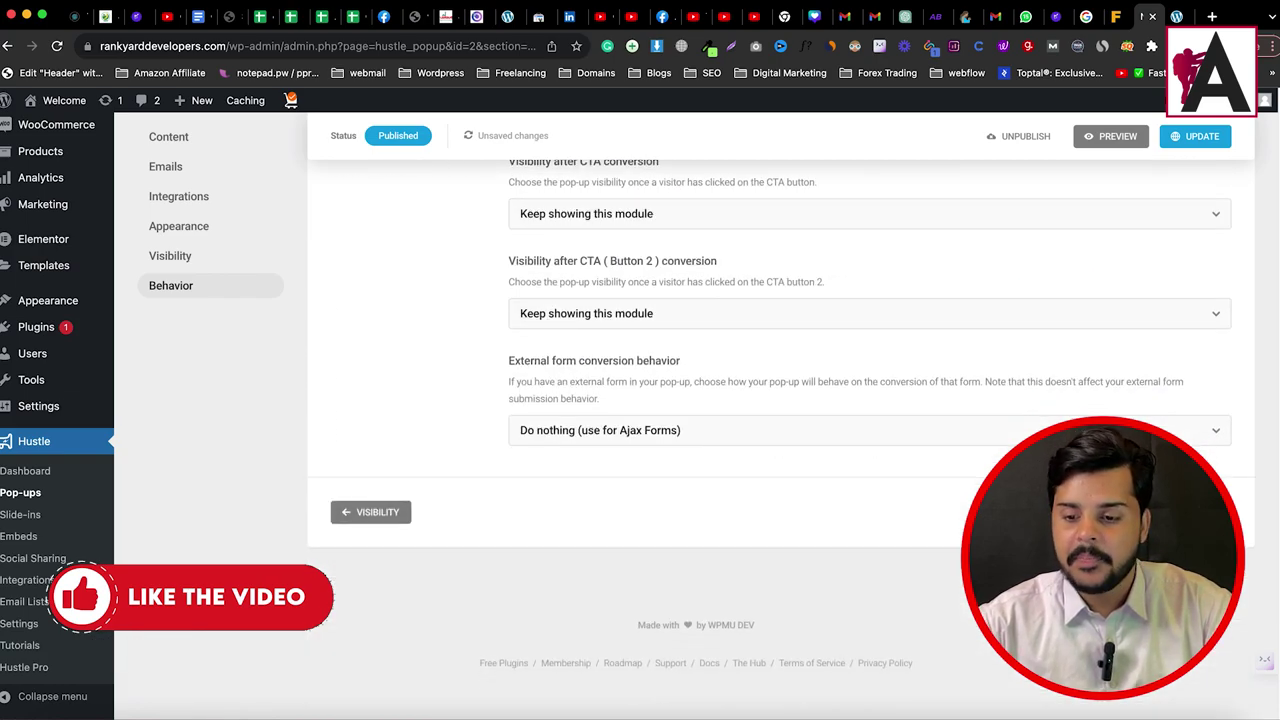
{"action": "left_click", "coordinate": [1195, 136]}
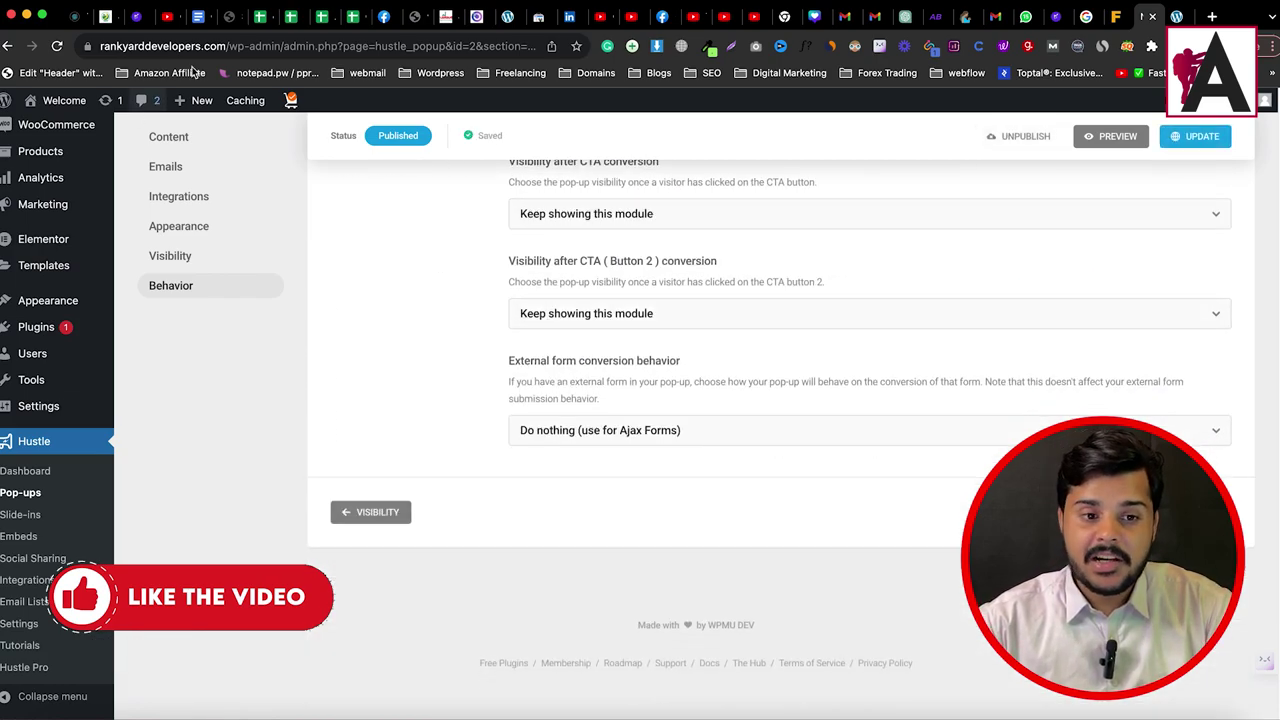
Step: Copy the site URL and load it in a new Incognito window
{"action": "left_click", "coordinate": [140, 46]}
{"action": "right_click", "coordinate": [140, 46]}
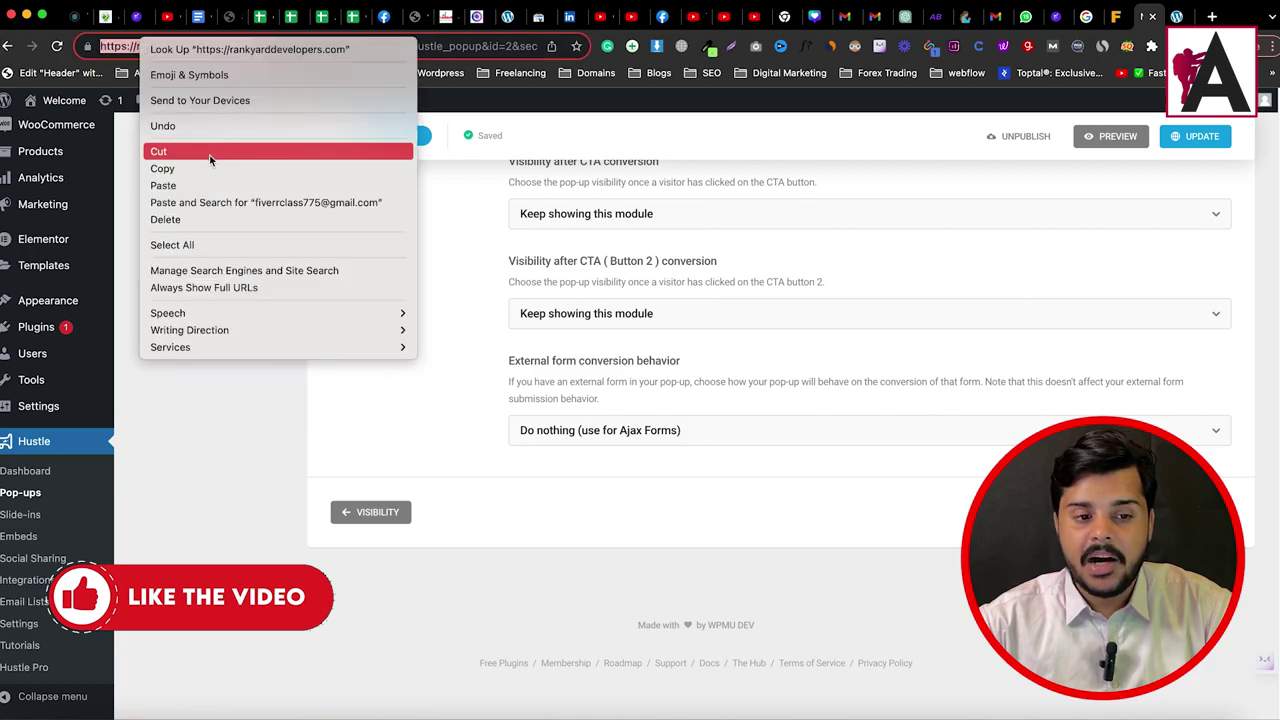
{"action": "left_click", "coordinate": [209, 167]}
{"action": "left_click", "coordinate": [1271, 47]}
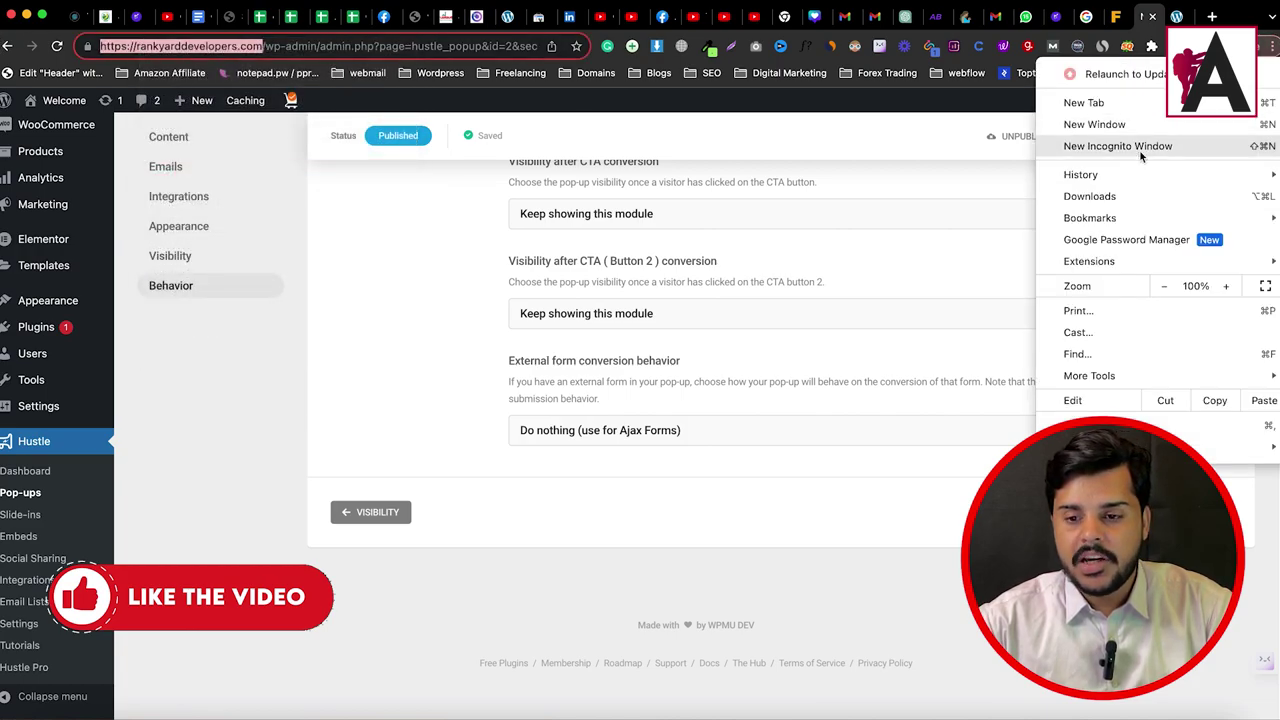
{"action": "left_click", "coordinate": [1131, 147]}
{"action": "right_click", "coordinate": [338, 45]}
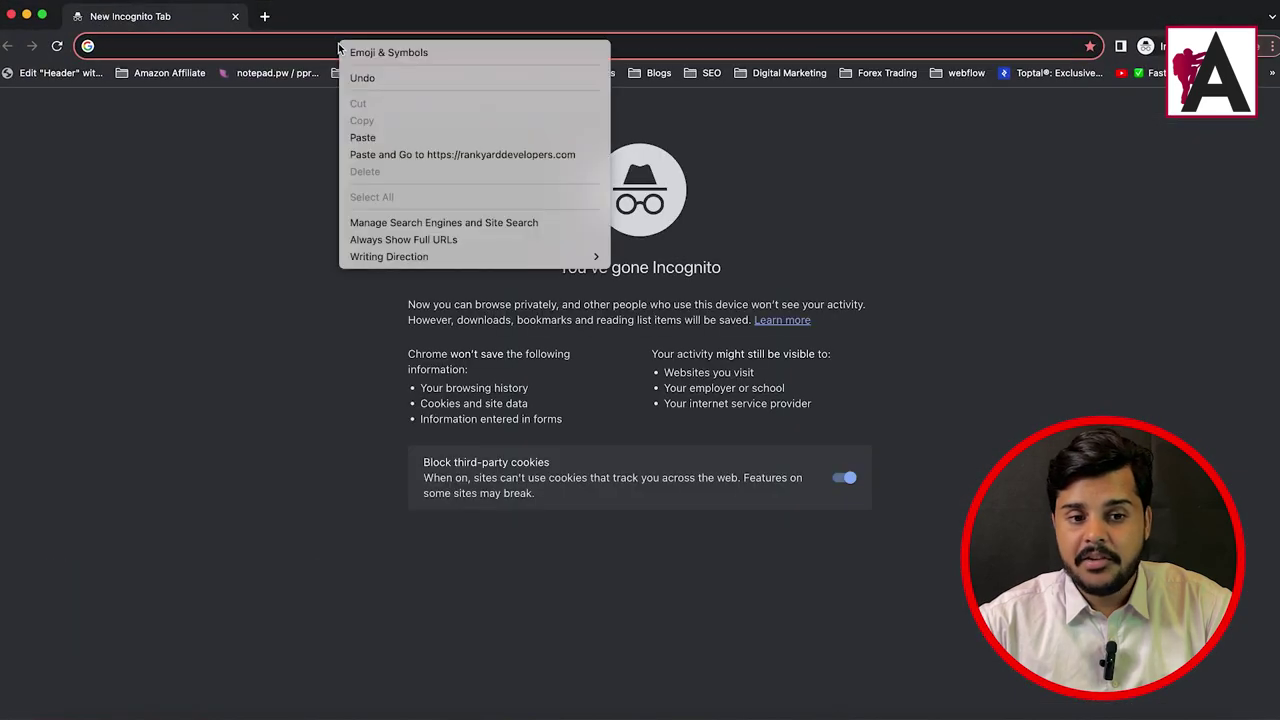
{"action": "left_click", "coordinate": [396, 156]}
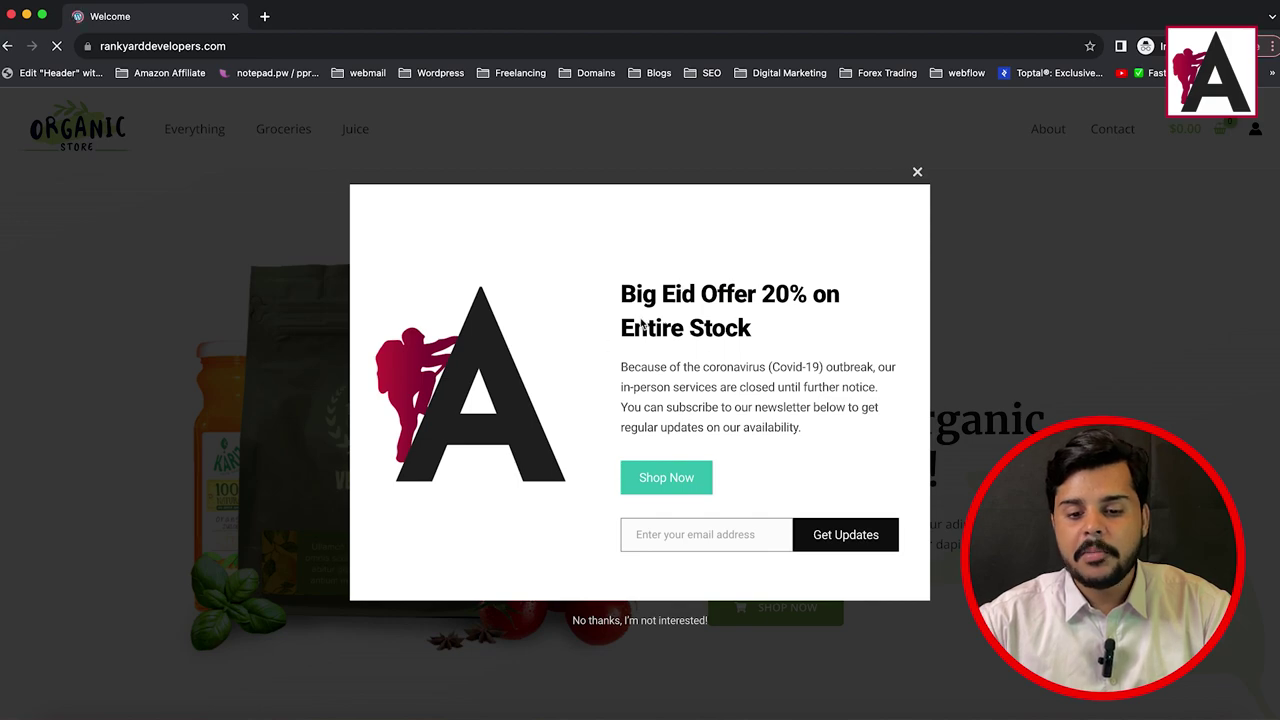
Step: Enter a test email address in the Big Eid Offer pop-up and submit with Get Updates
{"action": "left_click_drag", "start_coordinate": [624, 291], "coordinate": [752, 330]}
{"action": "left_click_drag", "start_coordinate": [474, 400], "coordinate": [452, 318]}
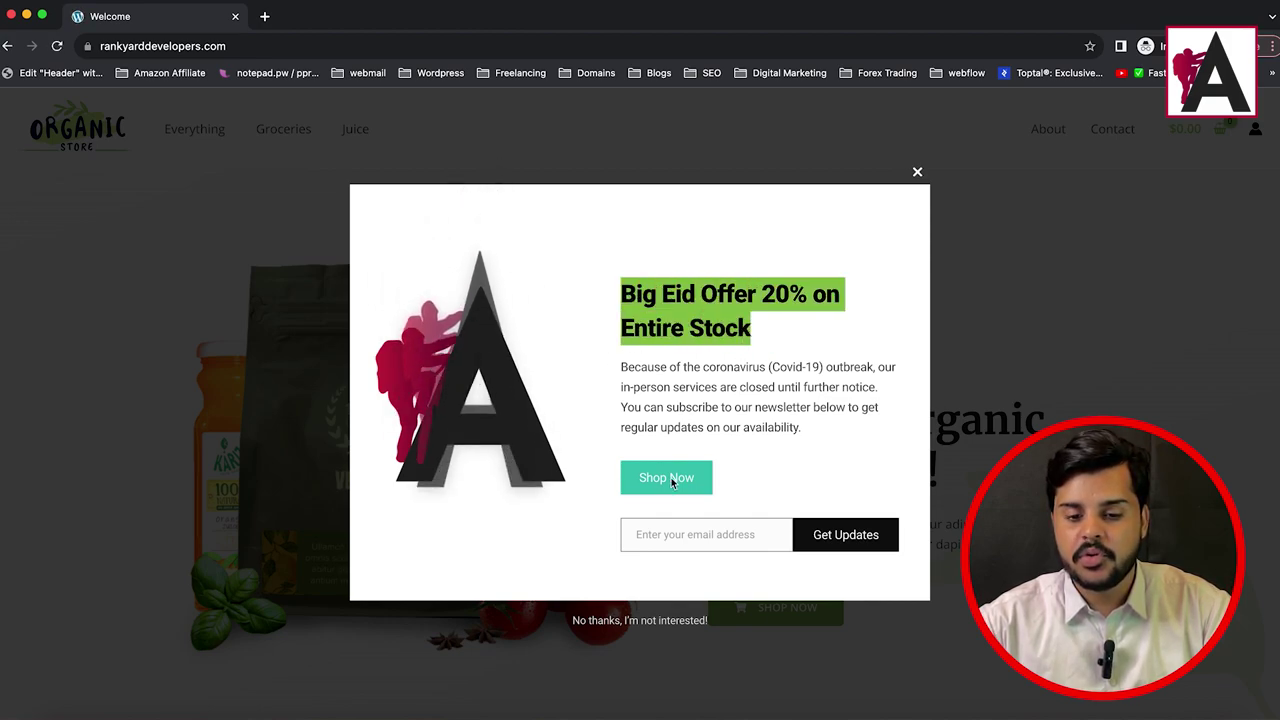
{"action": "left_click", "coordinate": [680, 539]}
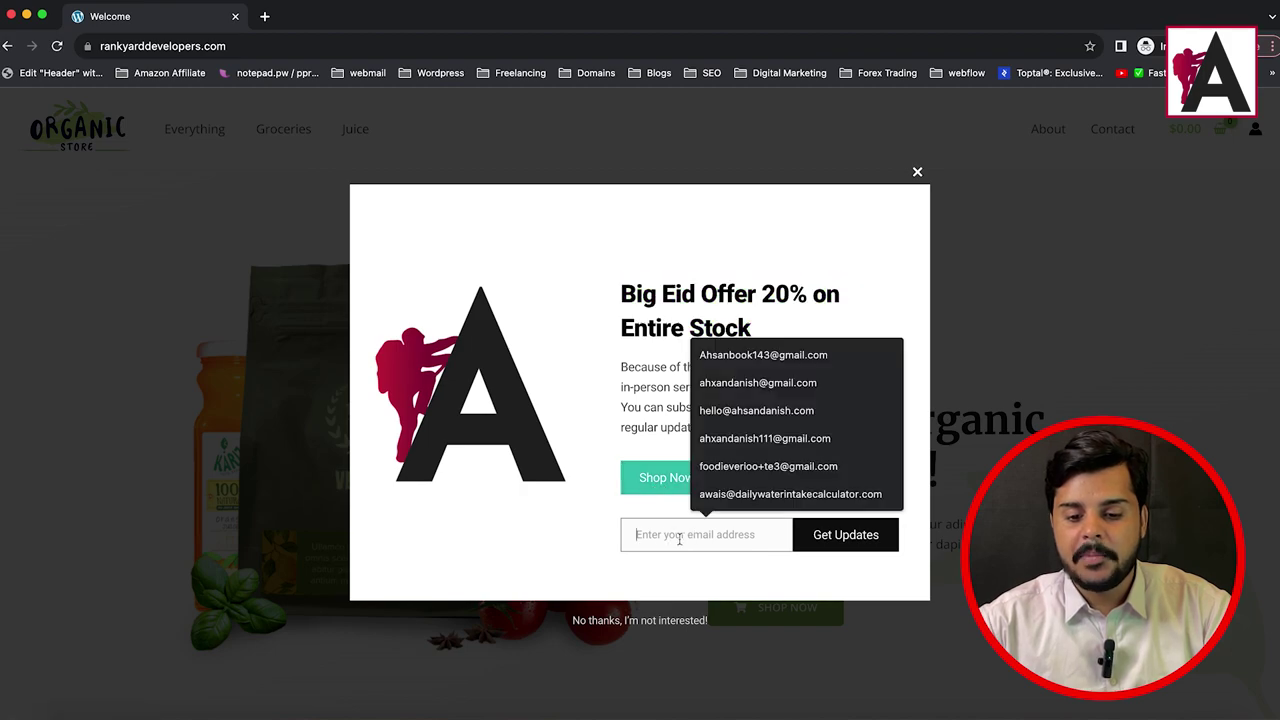
{"action": "left_click", "coordinate": [630, 315]}
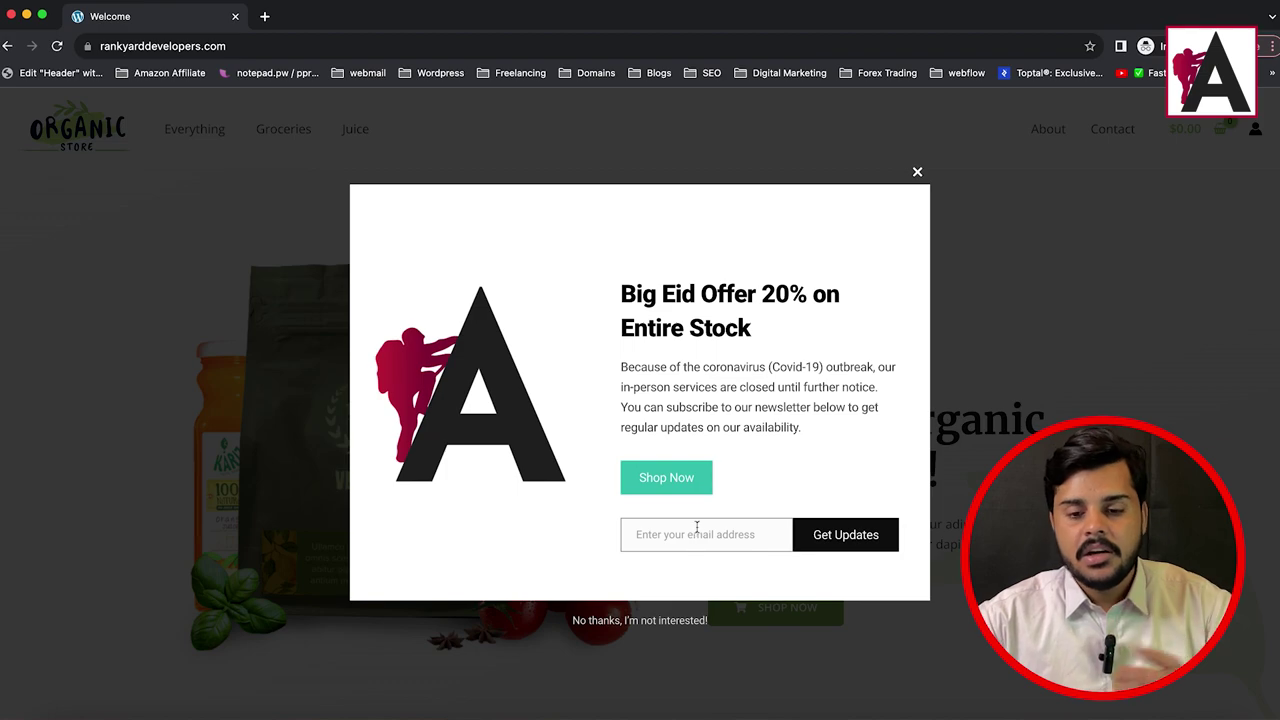
{"action": "left_click", "coordinate": [741, 538]}
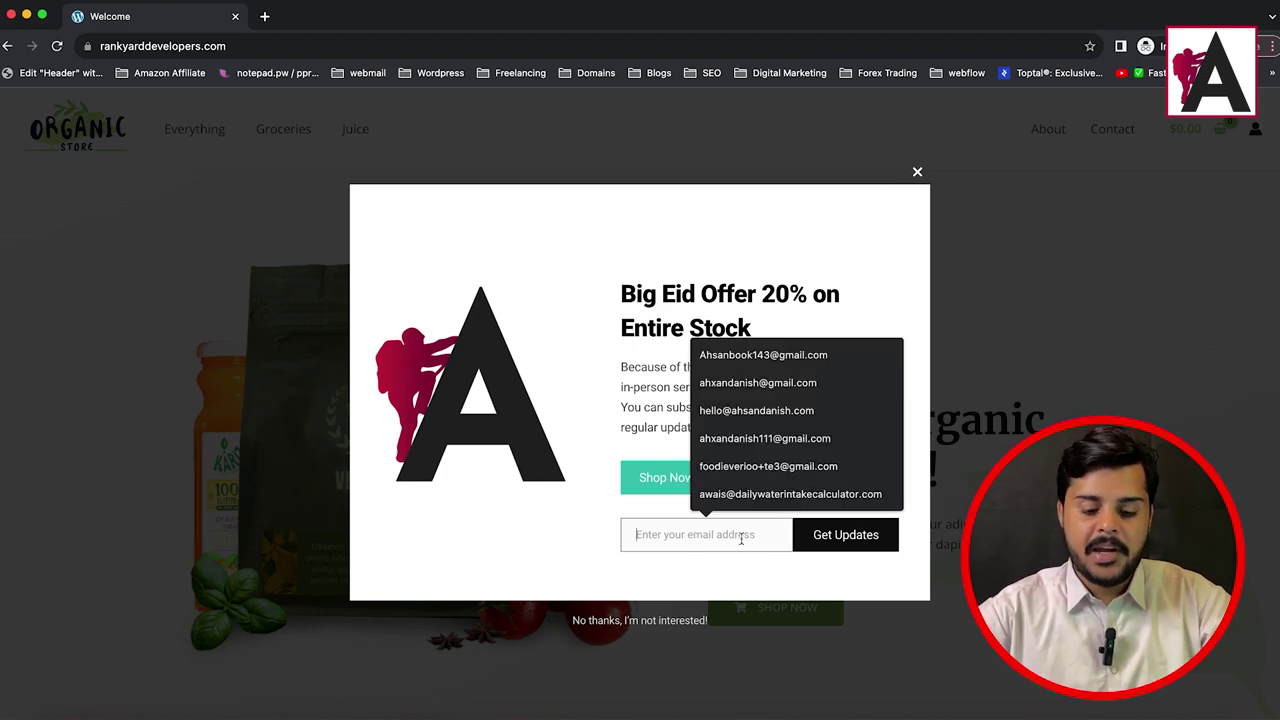
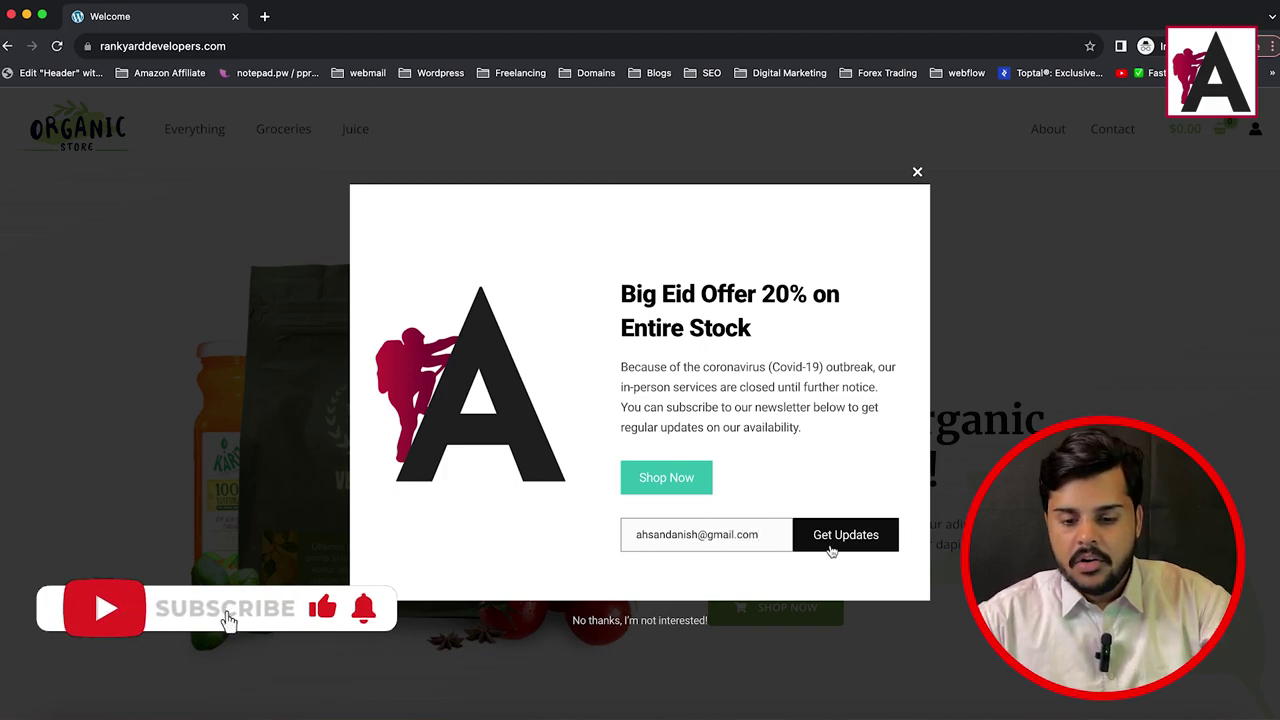
{"action": "left_click", "coordinate": [833, 550]}
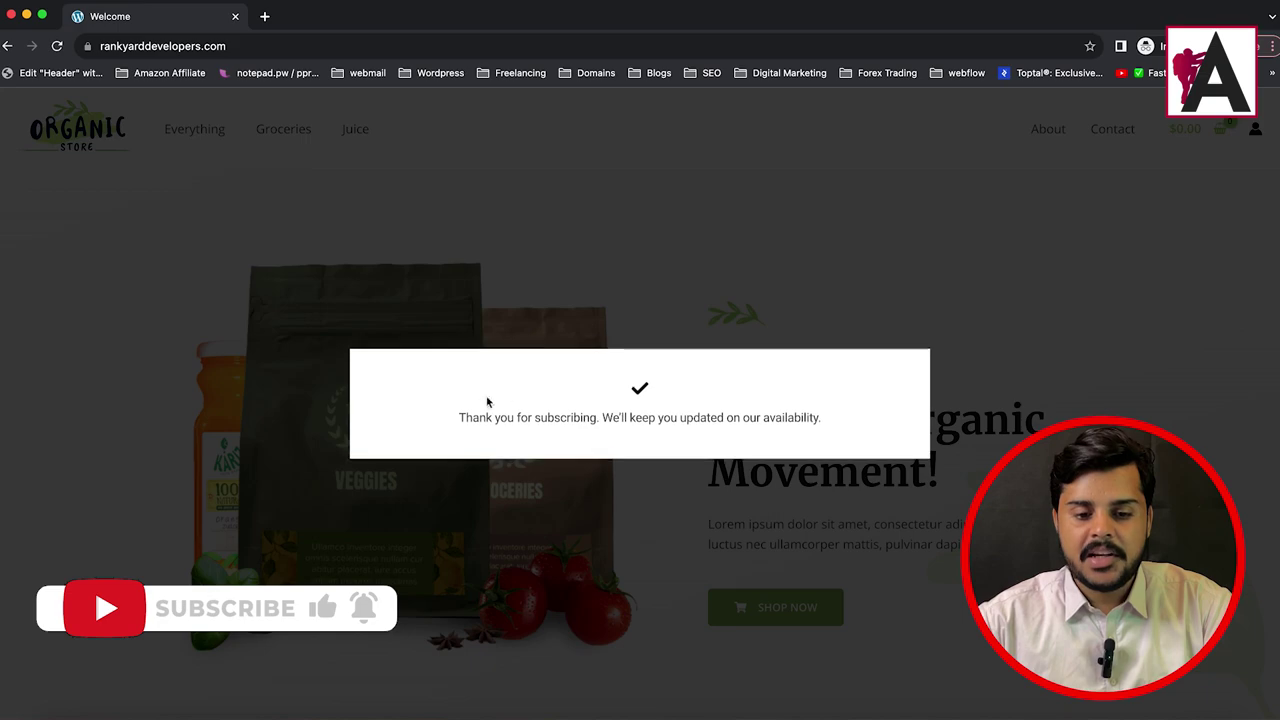
{"action": "left_click_drag", "start_coordinate": [452, 425], "coordinate": [834, 418]}
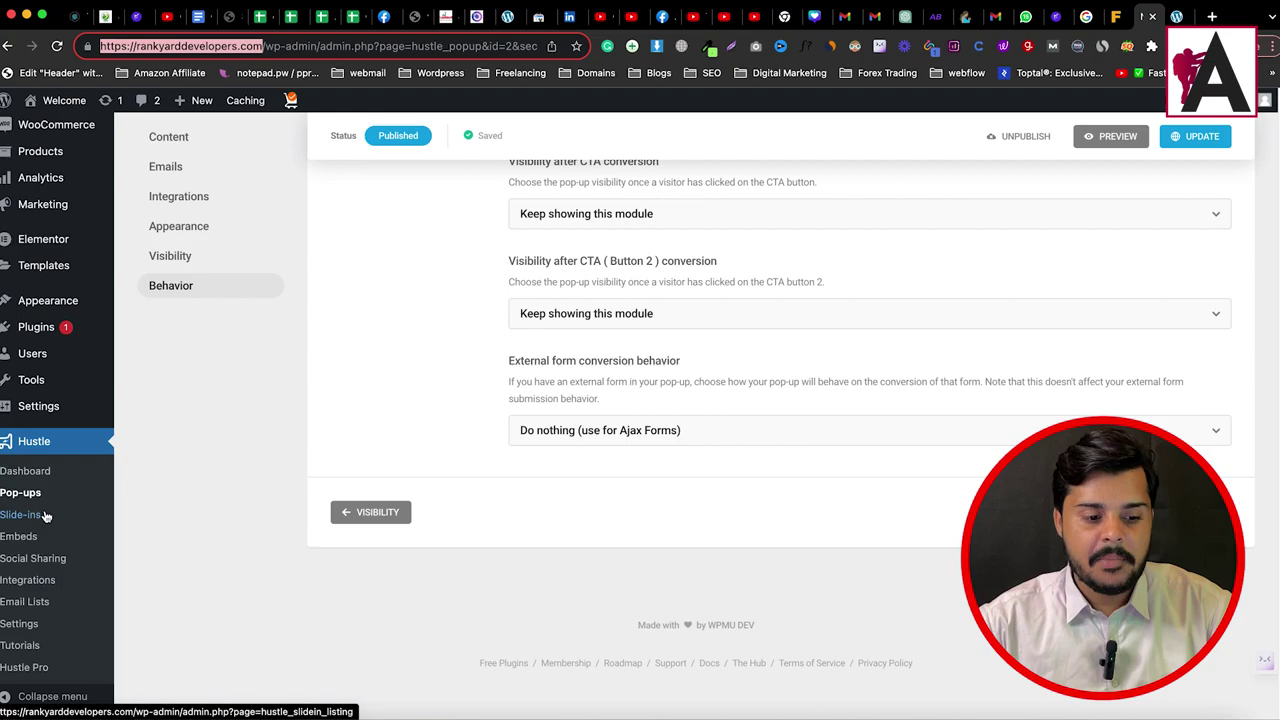
Step: Check the Hustle Dashboard shows 1 total conversion, eid offer top, then go to Email Lists
{"action": "scroll", "coordinate": [303, 442], "scroll_direction": "up", "scroll_amount": 1}
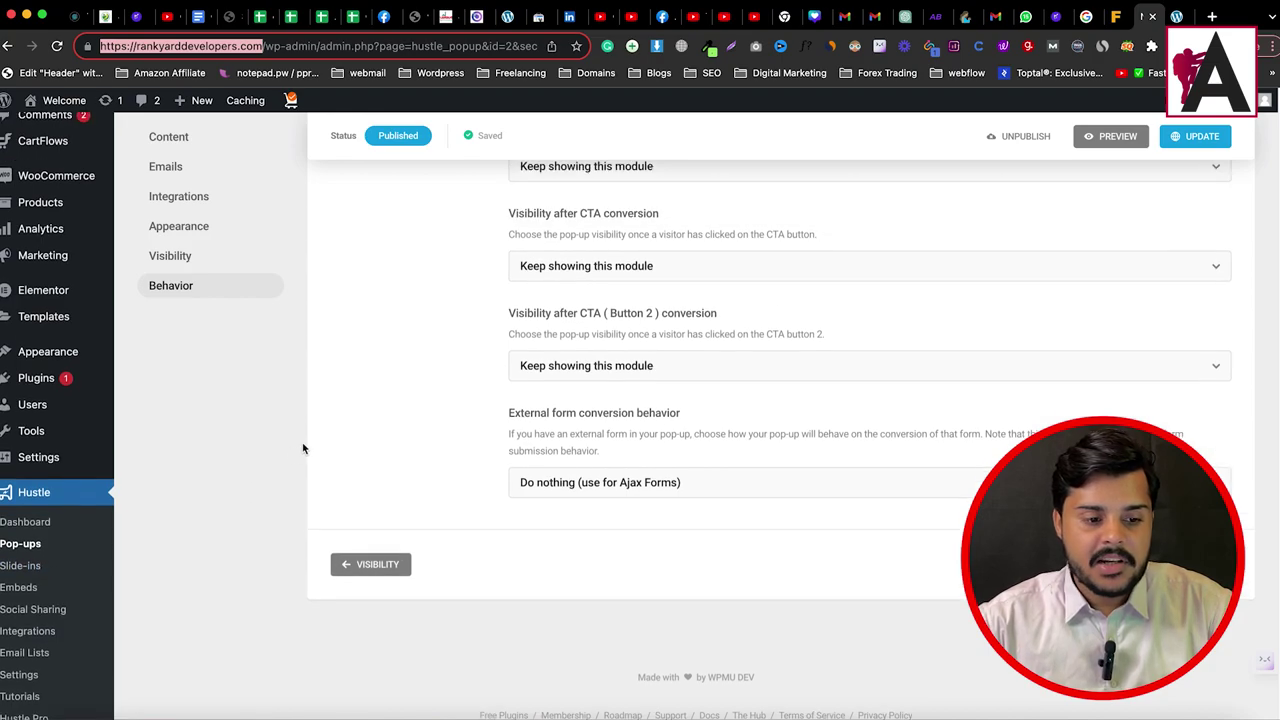
{"action": "left_click", "coordinate": [22, 530]}
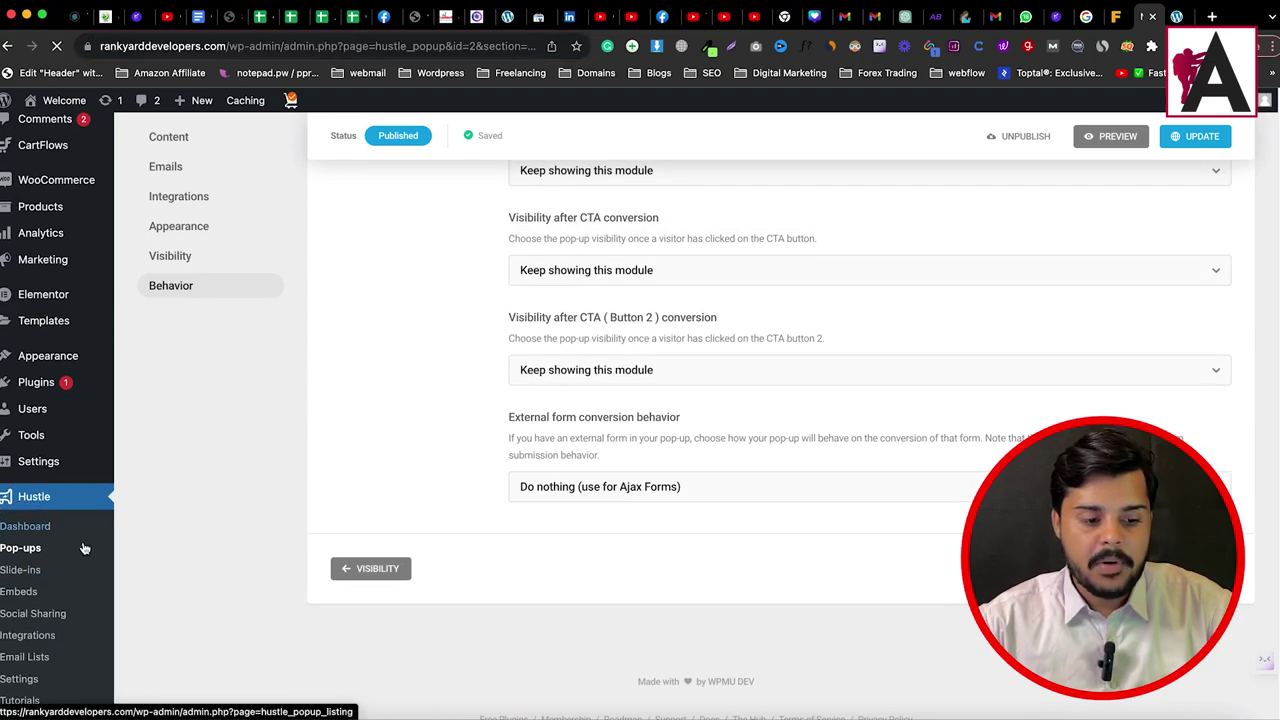
{"action": "scroll", "coordinate": [452, 504], "scroll_direction": "down", "scroll_amount": 1}
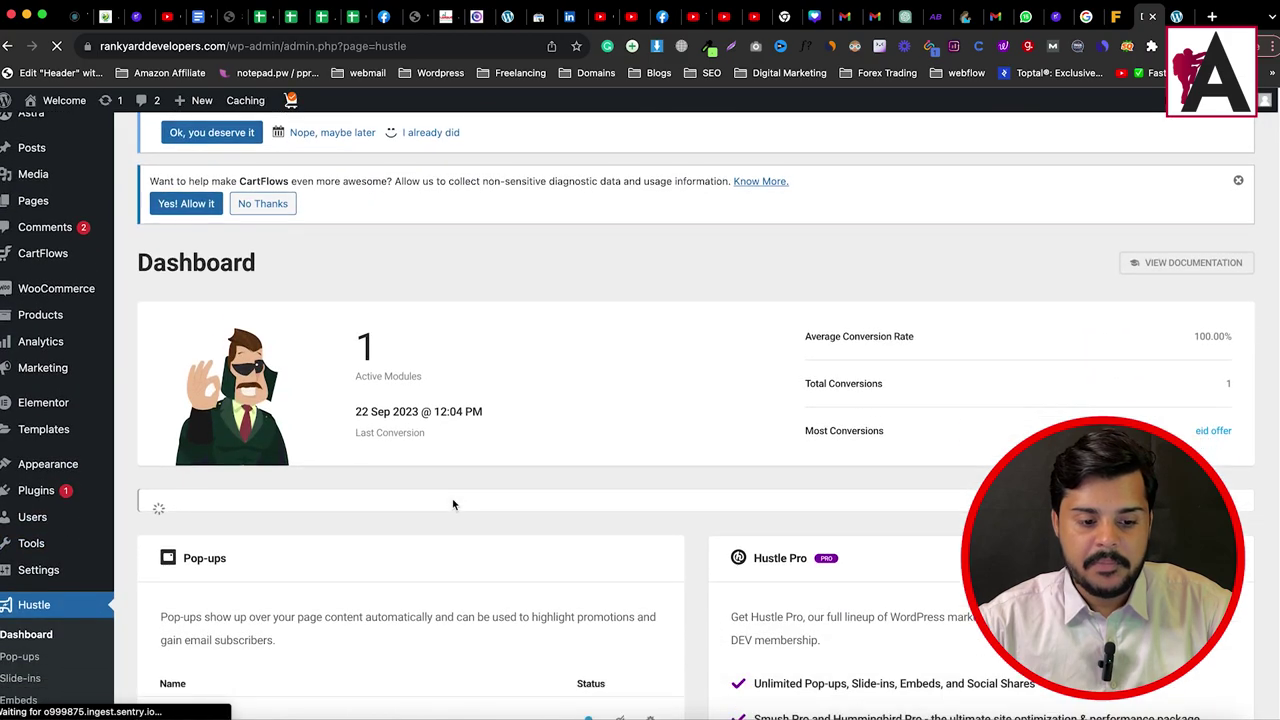
{"action": "scroll", "coordinate": [452, 504], "scroll_direction": "down", "scroll_amount": 1}
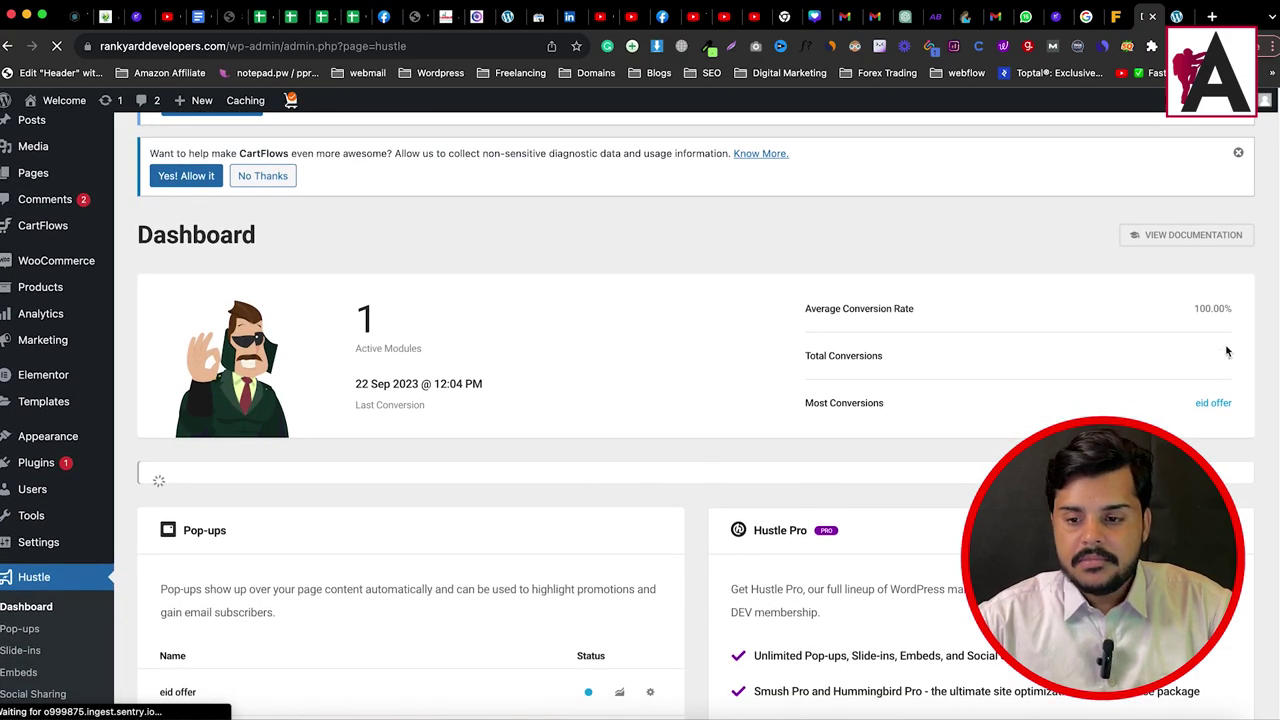
{"action": "left_click_drag", "start_coordinate": [803, 357], "coordinate": [902, 366]}
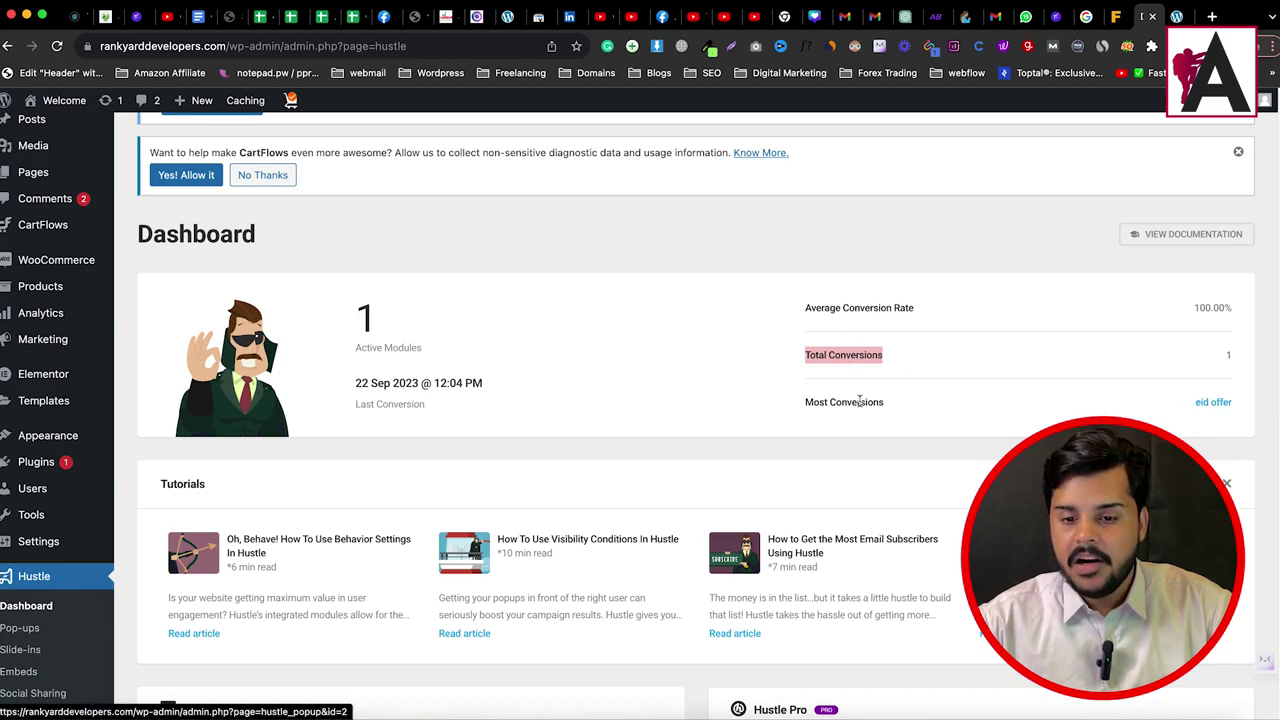
{"action": "left_click_drag", "start_coordinate": [813, 402], "coordinate": [1172, 400]}
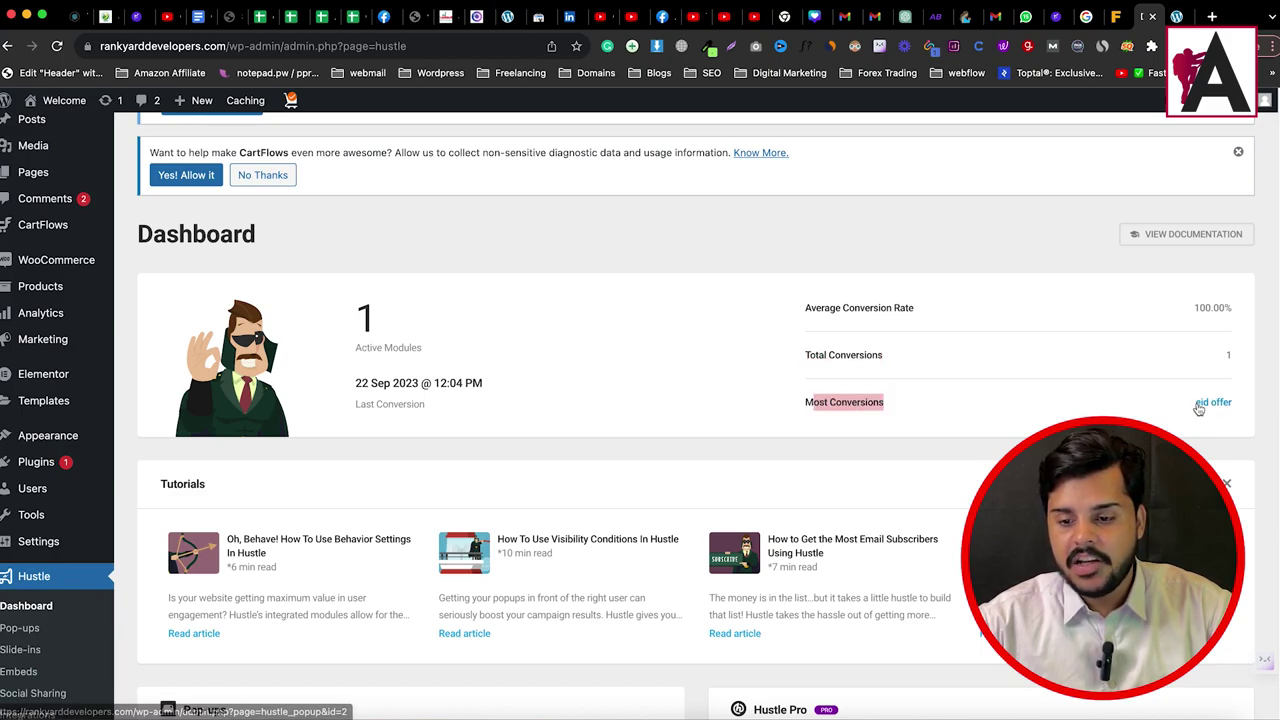
{"action": "scroll", "coordinate": [1170, 408], "scroll_direction": "down", "scroll_amount": 3}
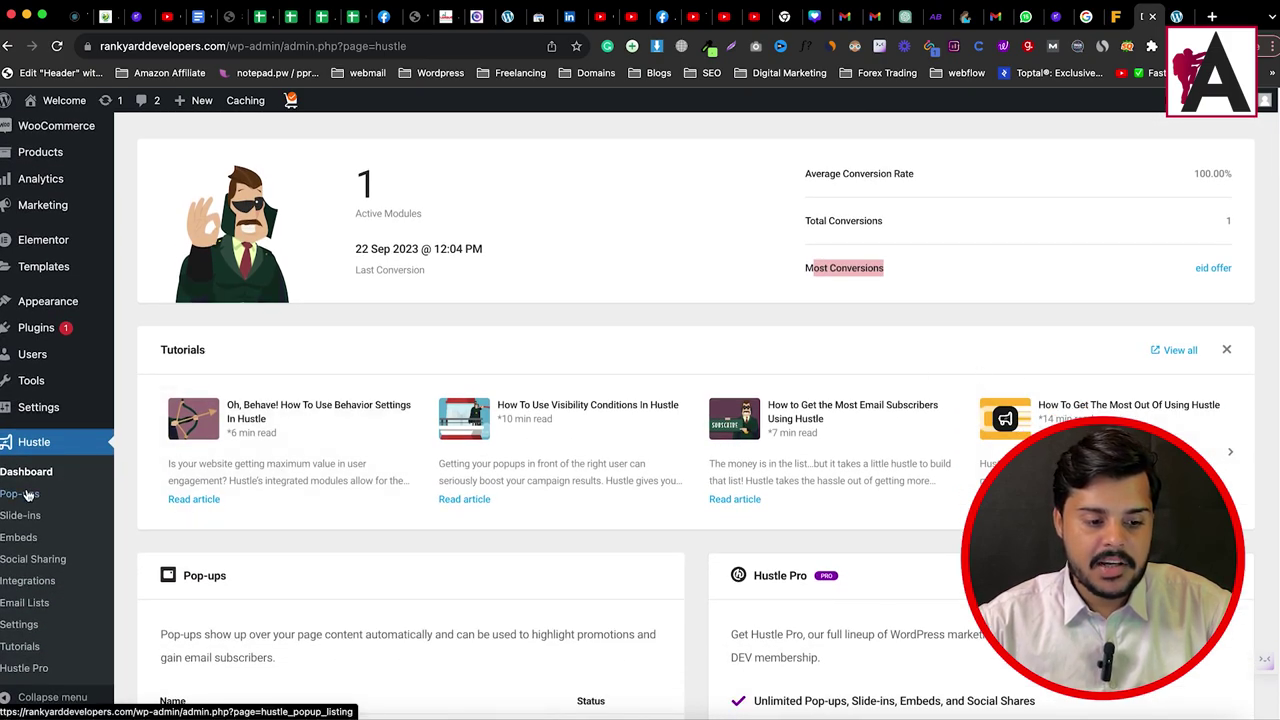
{"action": "left_click", "coordinate": [22, 604]}
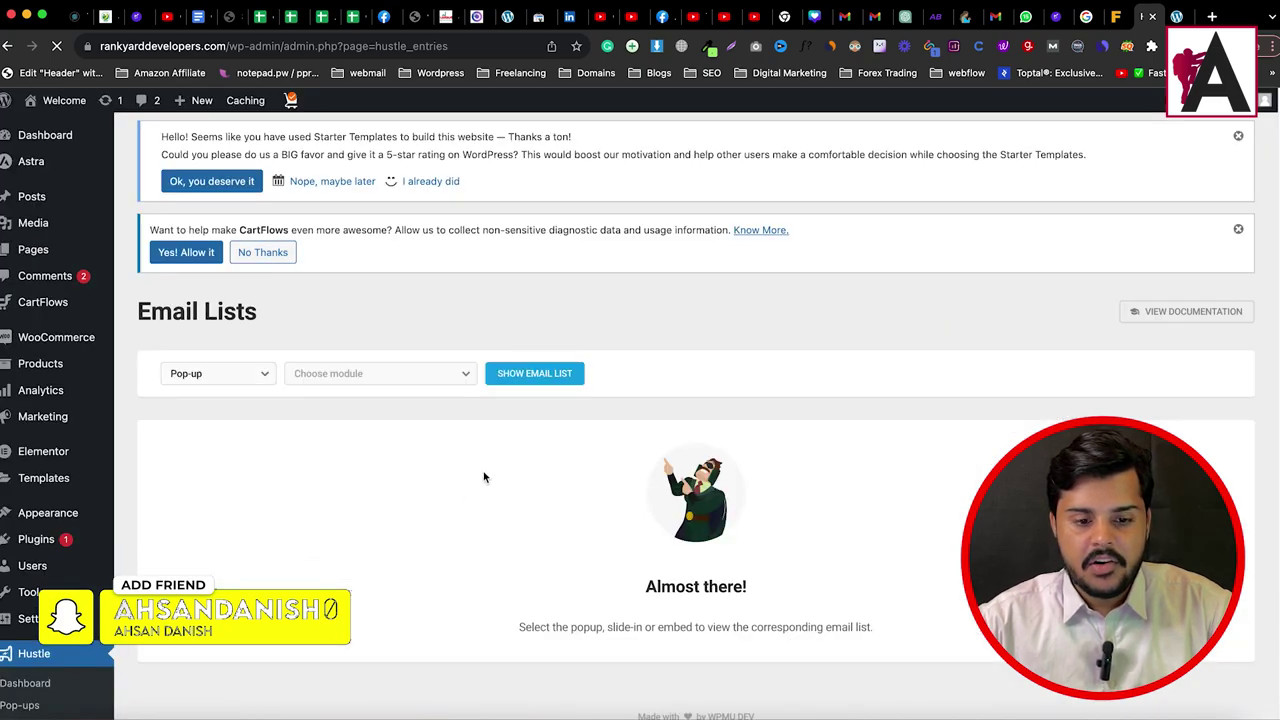
Step: Show the email list for the Pop-up module 'eid offer'
{"action": "left_click", "coordinate": [250, 377]}
{"action": "left_click", "coordinate": [380, 381]}
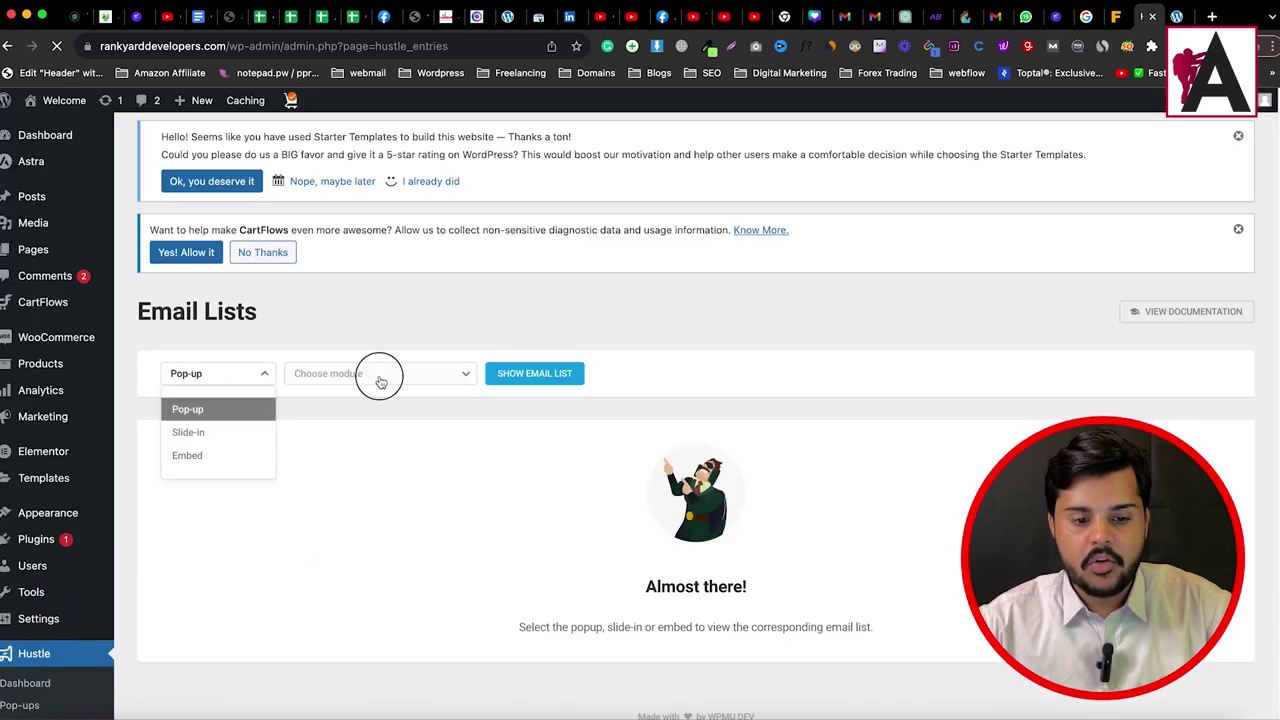
{"action": "left_click", "coordinate": [343, 452]}
{"action": "left_click", "coordinate": [520, 375]}
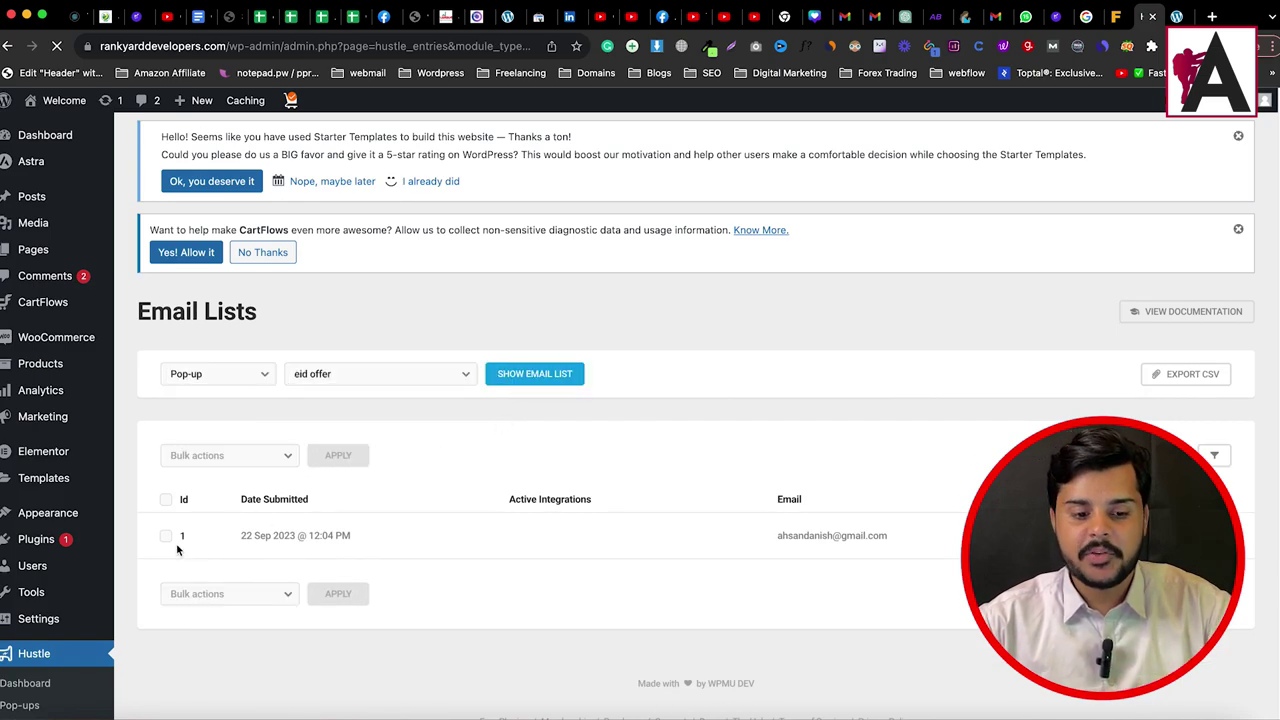
Step: Expand entry 1 to check its 22 Sep 2023 submission date, then collapse it
{"action": "left_click", "coordinate": [920, 537]}
{"action": "scroll", "coordinate": [920, 537], "scroll_direction": "down", "scroll_amount": 2}
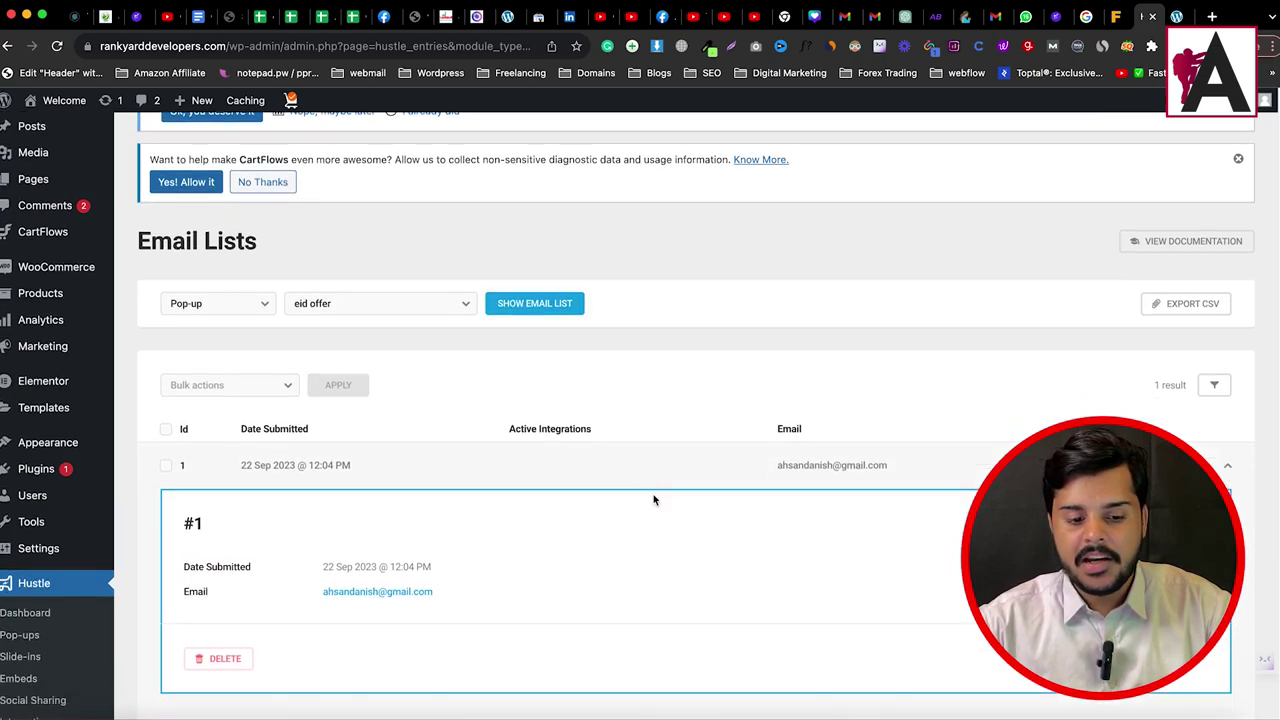
{"action": "scroll", "coordinate": [654, 500], "scroll_direction": "down", "scroll_amount": 3}
{"action": "left_click_drag", "start_coordinate": [185, 425], "coordinate": [428, 425]}
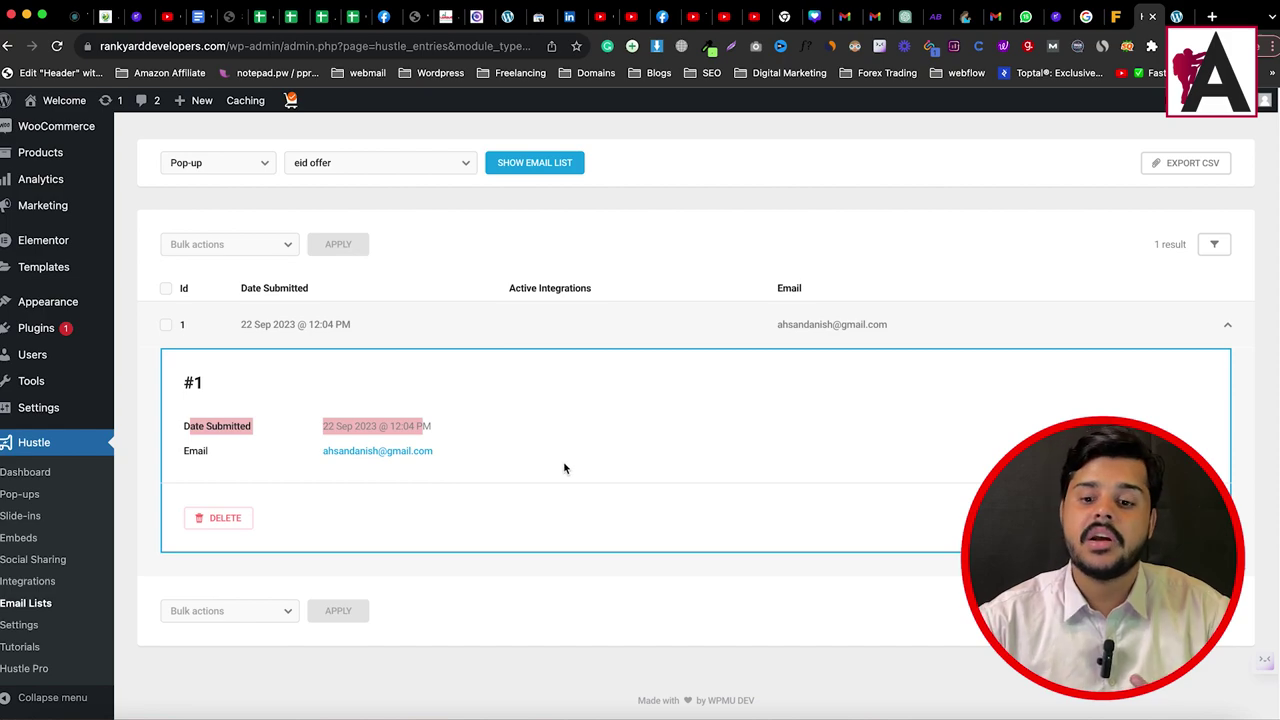
{"action": "left_click", "coordinate": [1227, 324]}
{"action": "scroll", "coordinate": [700, 350], "scroll_direction": "up", "scroll_amount": 1}
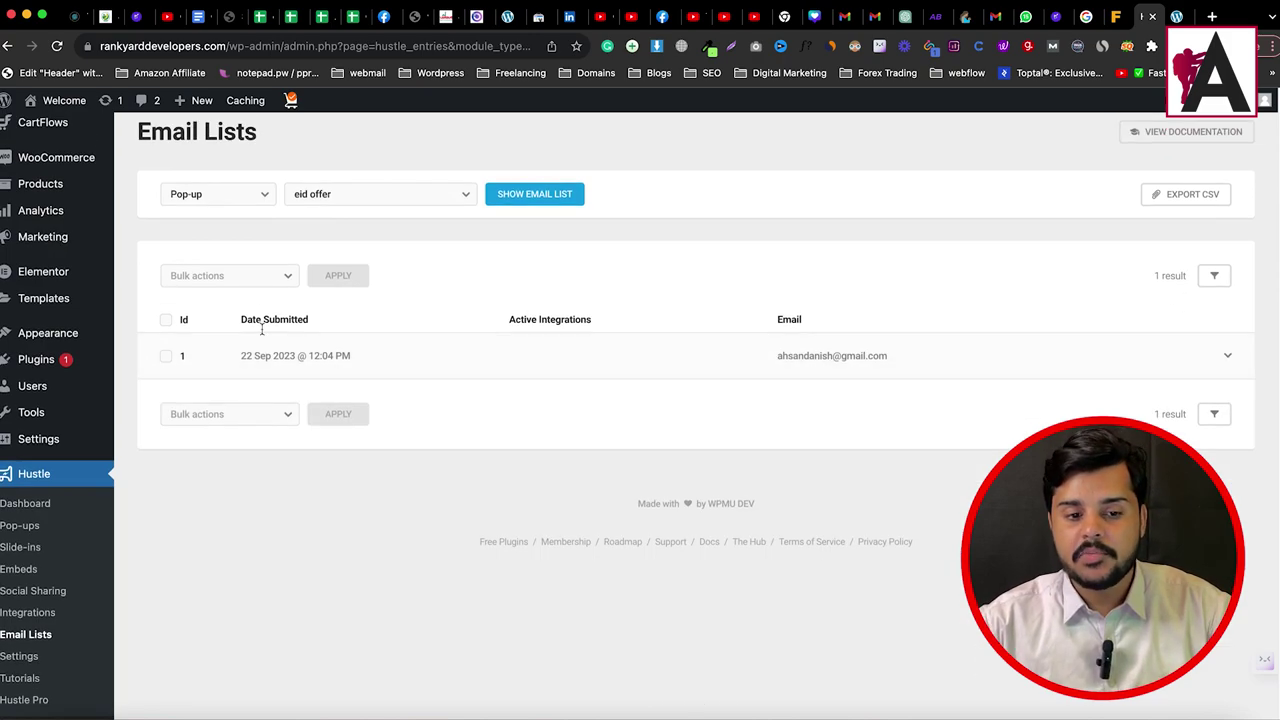
{"action": "scroll", "coordinate": [1194, 369], "scroll_direction": "up", "scroll_amount": 3}
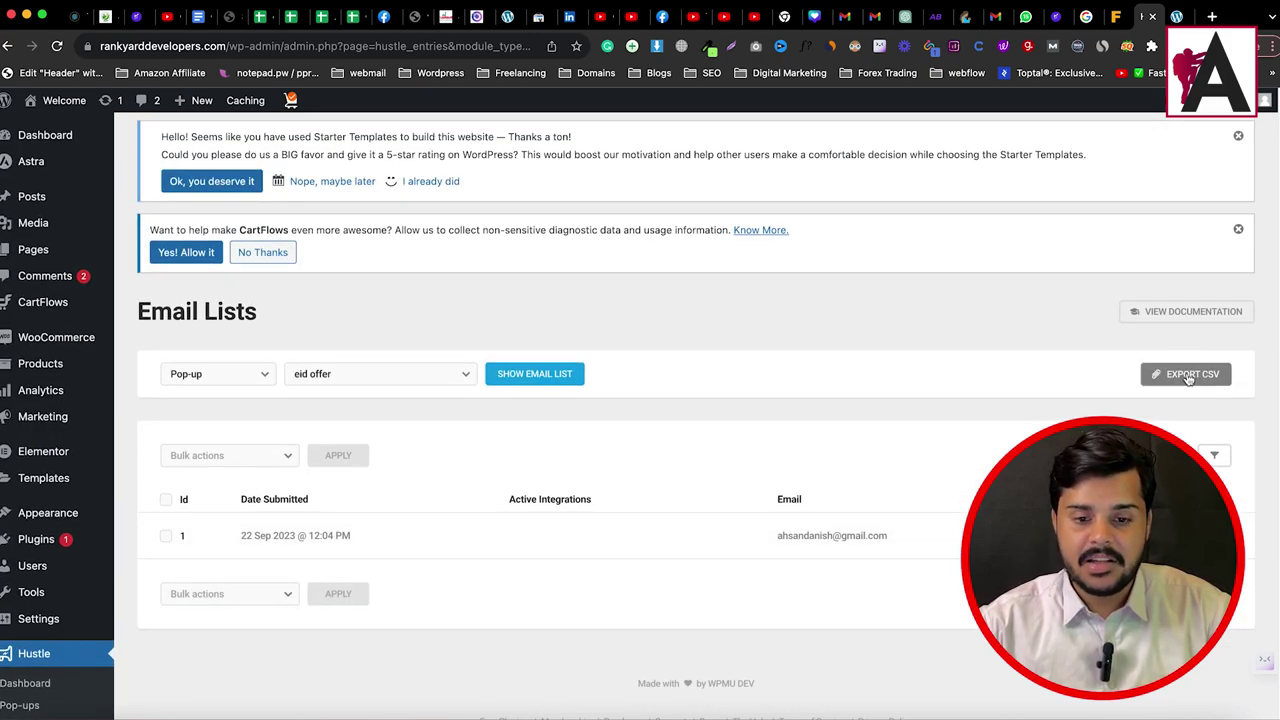